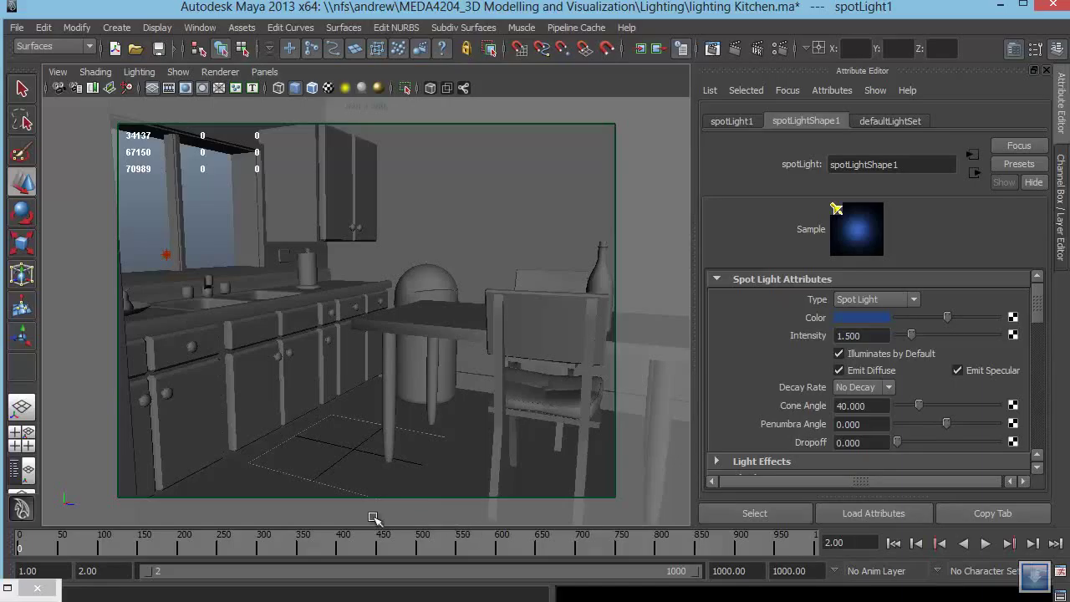
# Close the kitchen test render so Kitchen.ma shows in the four viewports
pyautogui.click(709, 48)
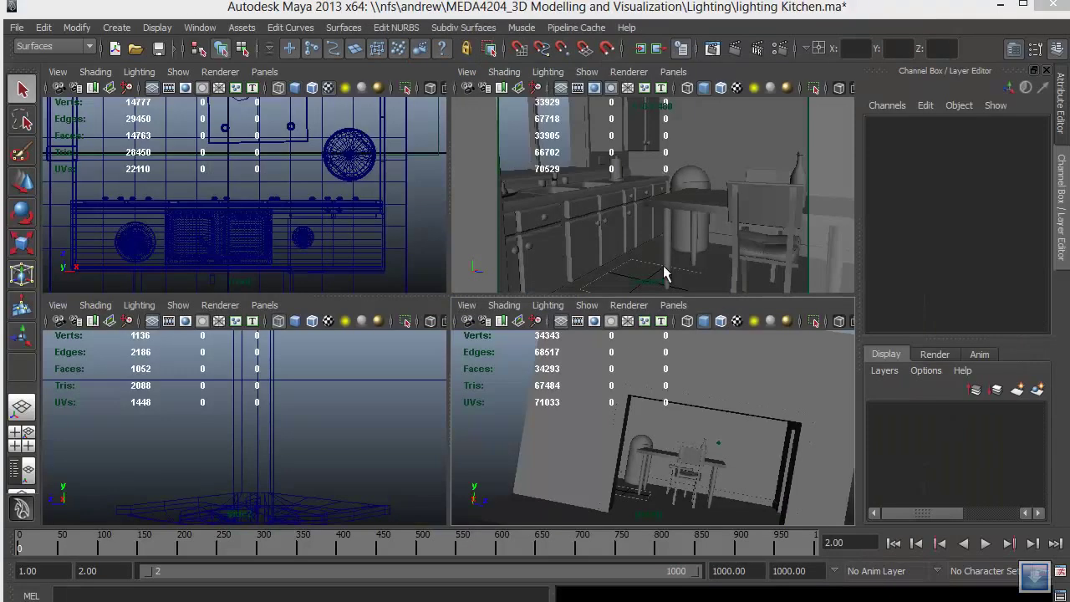
# Tumble the perspective view around the kitchen and select the persp1 camera
pyautogui.keyDown('alt'); pyautogui.moveTo(732, 443); pyautogui.dragTo(676, 352); pyautogui.keyUp('alt')
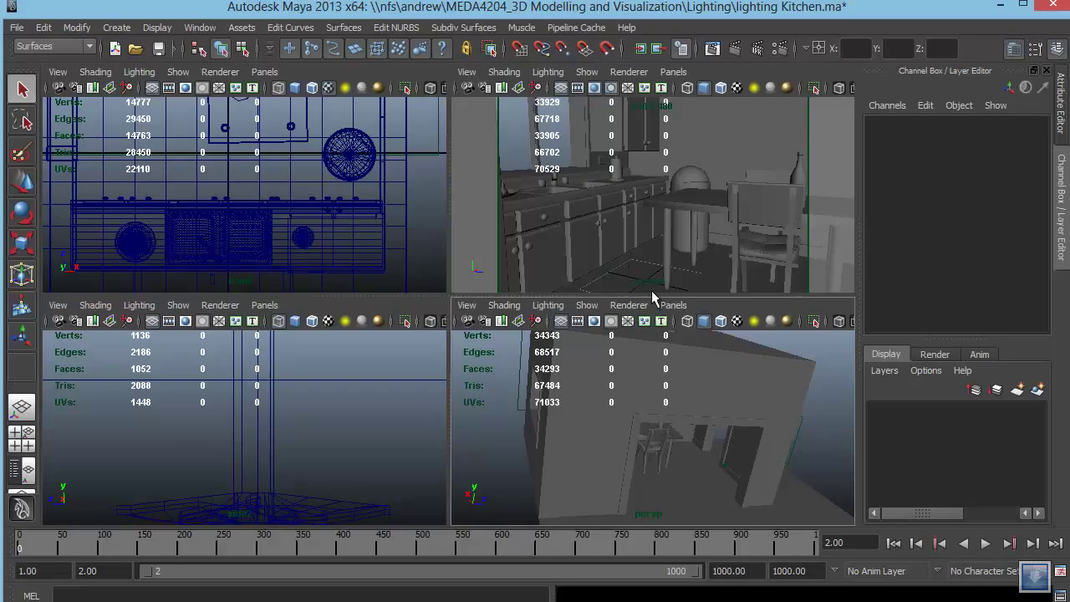
pyautogui.keyDown('alt'); pyautogui.moveTo(675, 449); pyautogui.dragTo(671, 354); pyautogui.keyUp('alt')
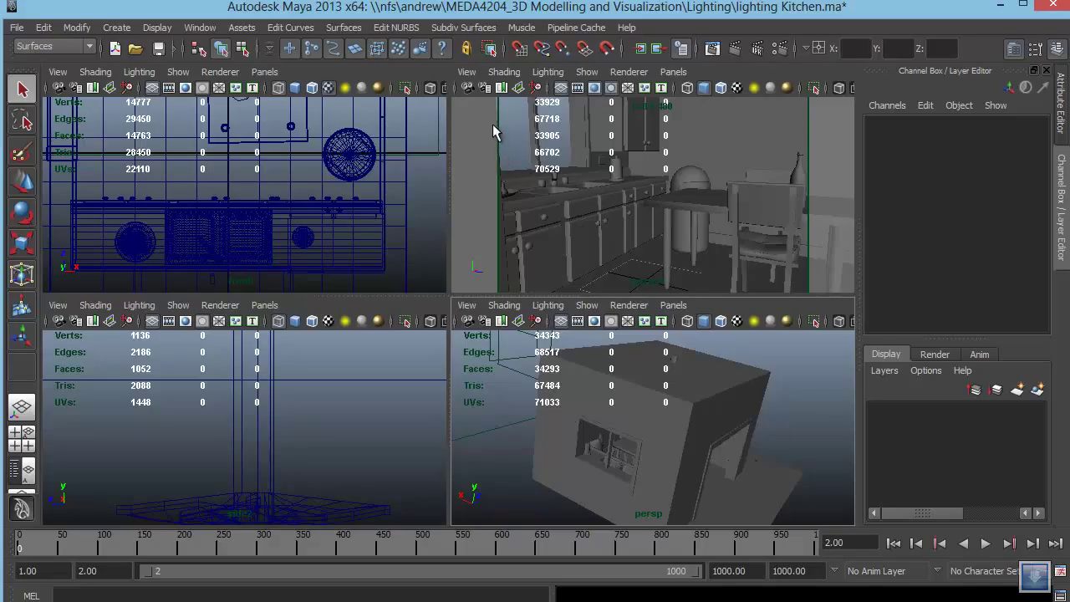
pyautogui.click(470, 89)
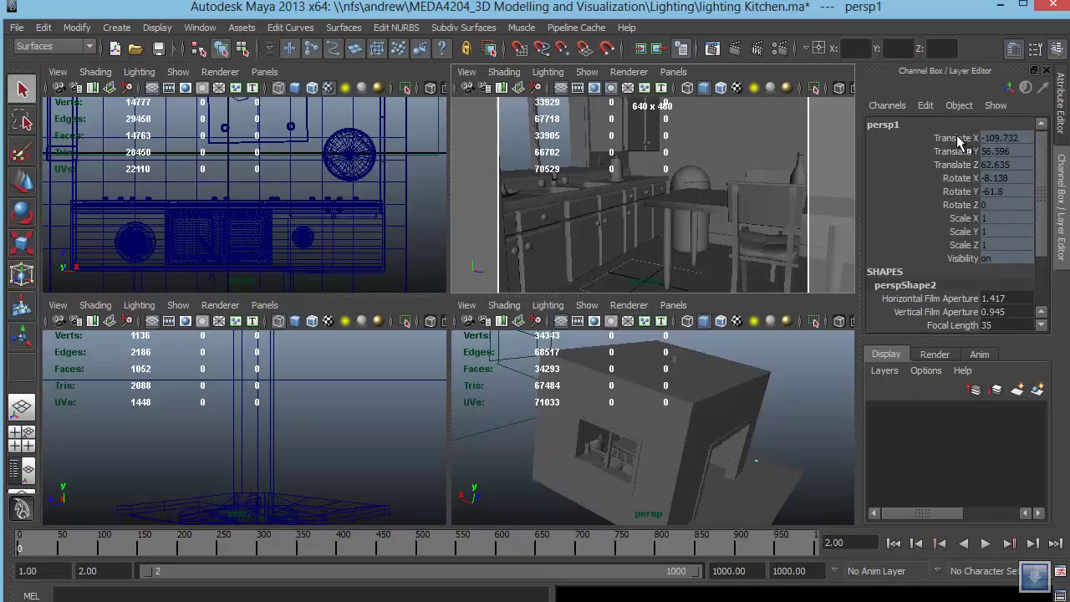
pyautogui.moveTo(957, 138); pyautogui.dragTo(961, 258)
pyautogui.rightClick(957, 189)
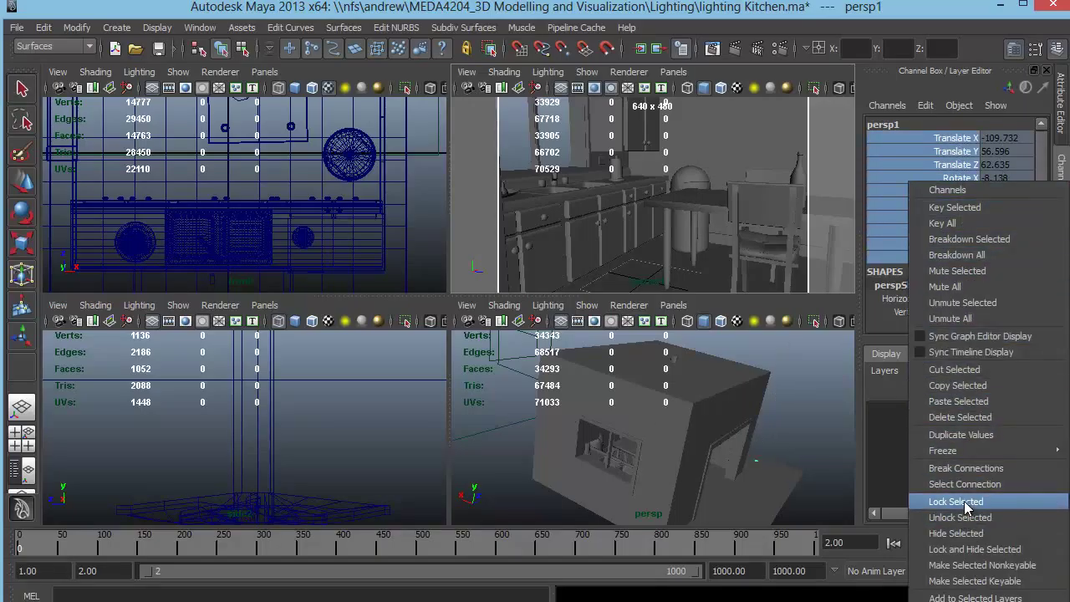
pyautogui.click(929, 153)
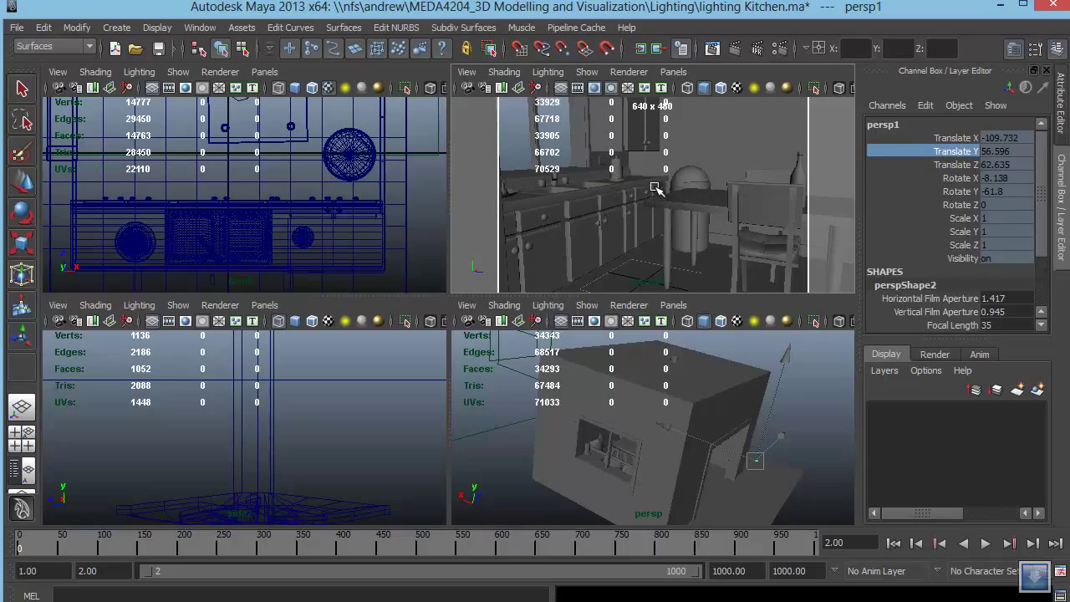
pyautogui.click(811, 420)
pyautogui.keyDown('alt'); pyautogui.moveTo(810, 420); pyautogui.dragTo(641, 424); pyautogui.keyUp('alt')
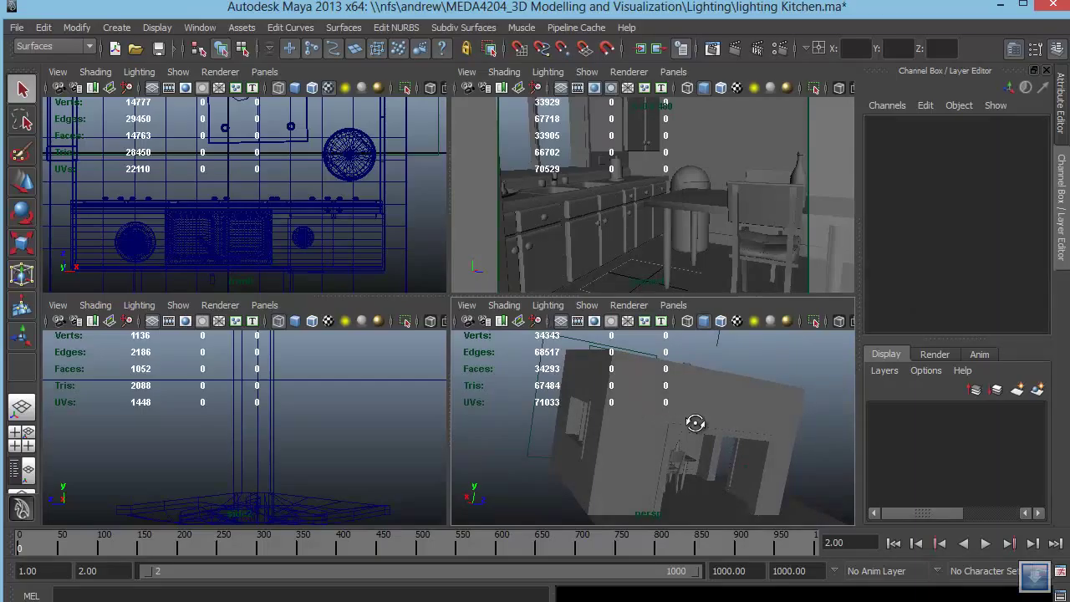
pyautogui.keyDown('alt'); pyautogui.moveTo(697, 424); pyautogui.dragTo(674, 393); pyautogui.keyUp('alt')
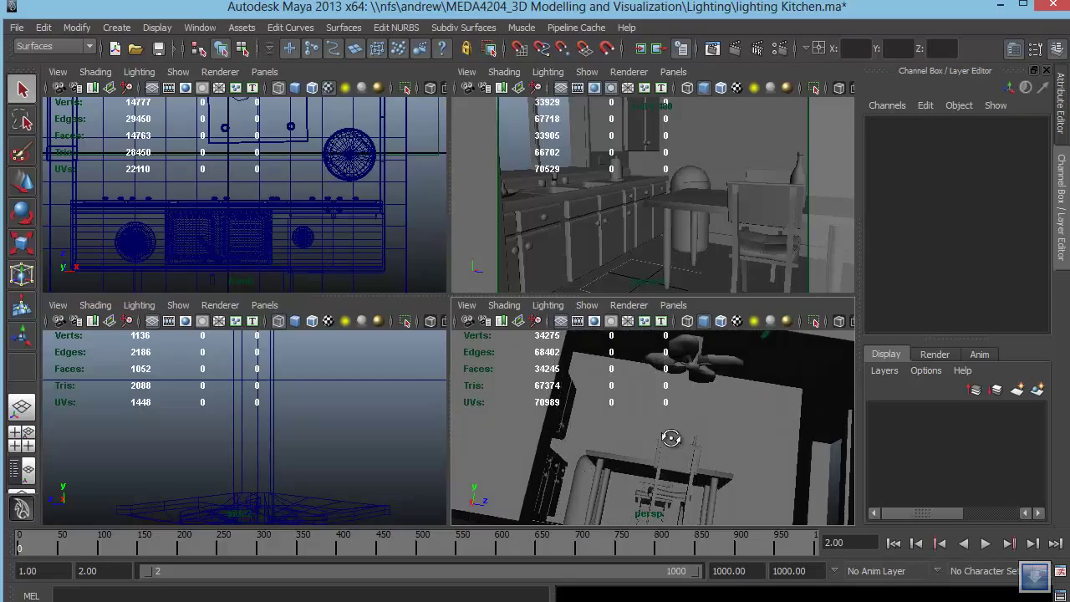
pyautogui.keyDown('alt'); pyautogui.moveTo(672, 439); pyautogui.dragTo(573, 425); pyautogui.keyUp('alt')
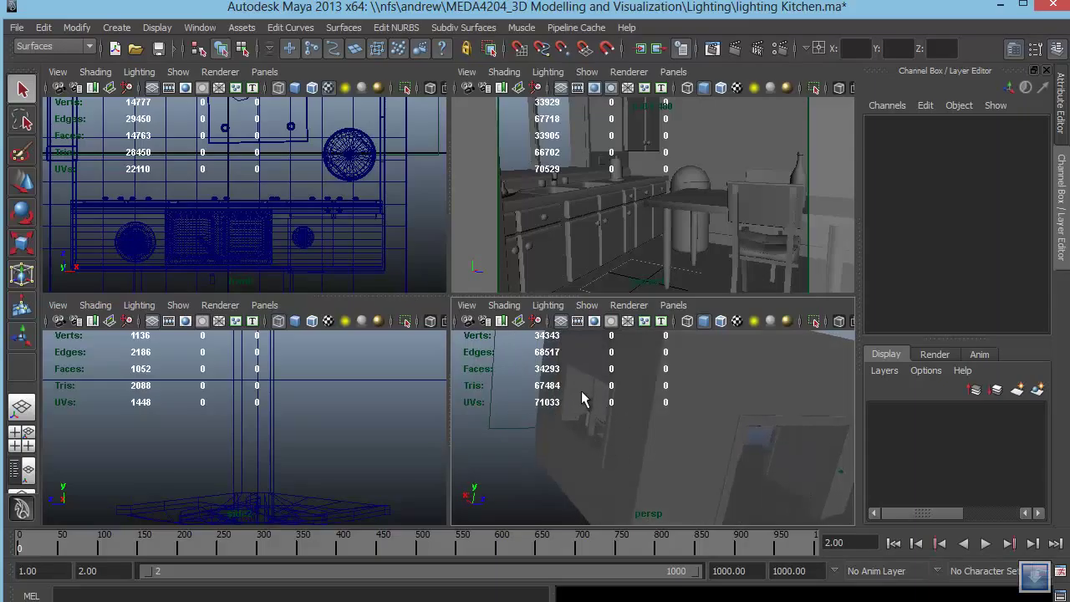
pyautogui.keyDown('alt'); pyautogui.moveTo(584, 400); pyautogui.dragTo(714, 404); pyautogui.keyUp('alt')
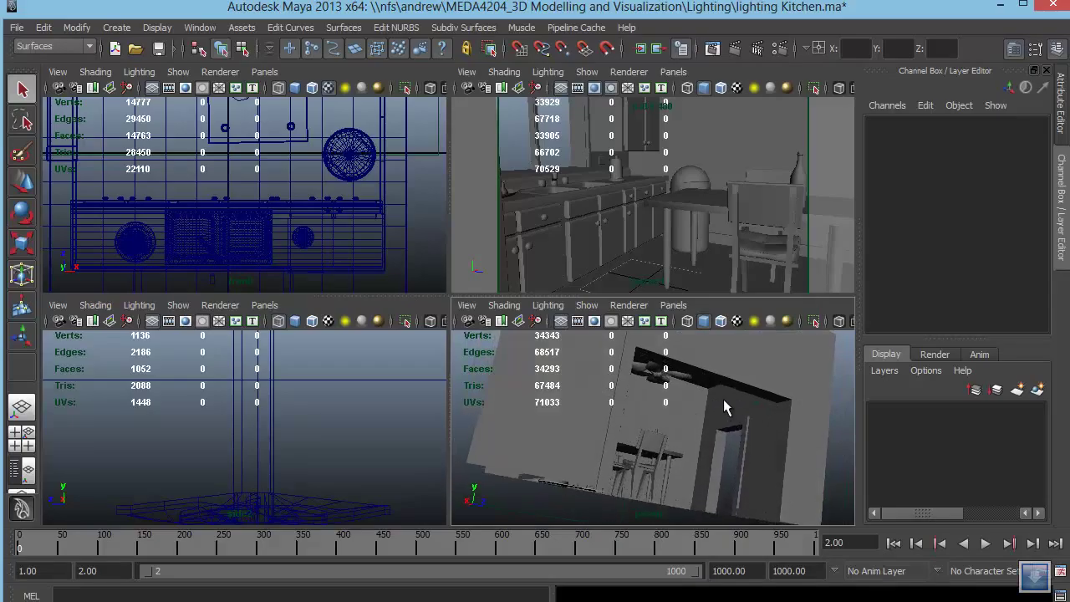
pyautogui.keyDown('alt'); pyautogui.moveTo(717, 421); pyautogui.dragTo(716, 471); pyautogui.keyUp('alt')
pyautogui.keyDown('alt'); pyautogui.moveTo(716, 471); pyautogui.dragTo(720, 472, button='middle'); pyautogui.keyUp('alt')
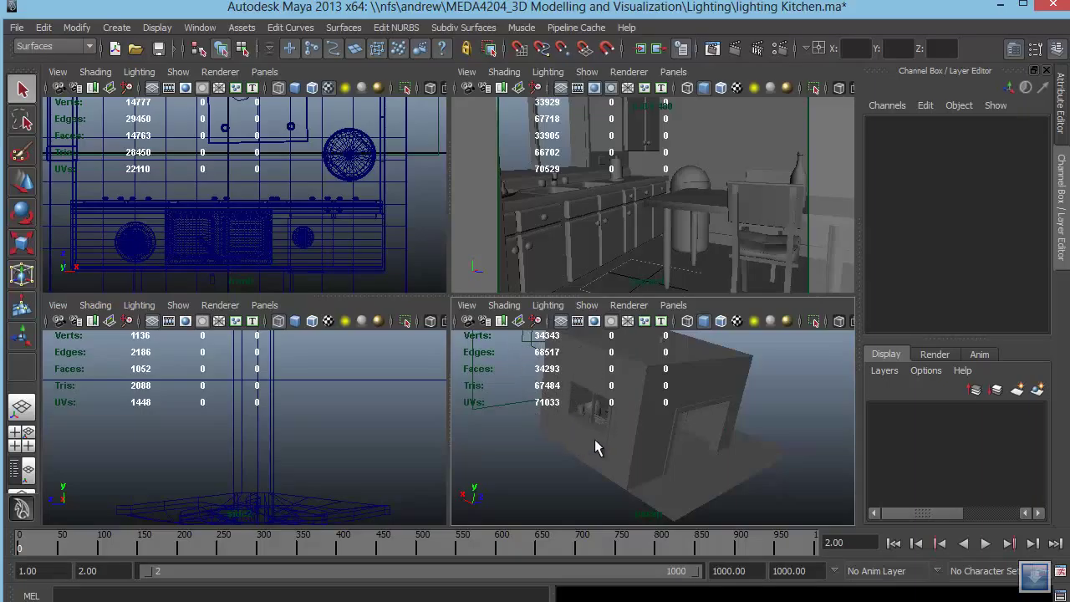
pyautogui.click(117, 28)
# Create a new spot light in the kitchen scene
pyautogui.moveTo(165, 115)
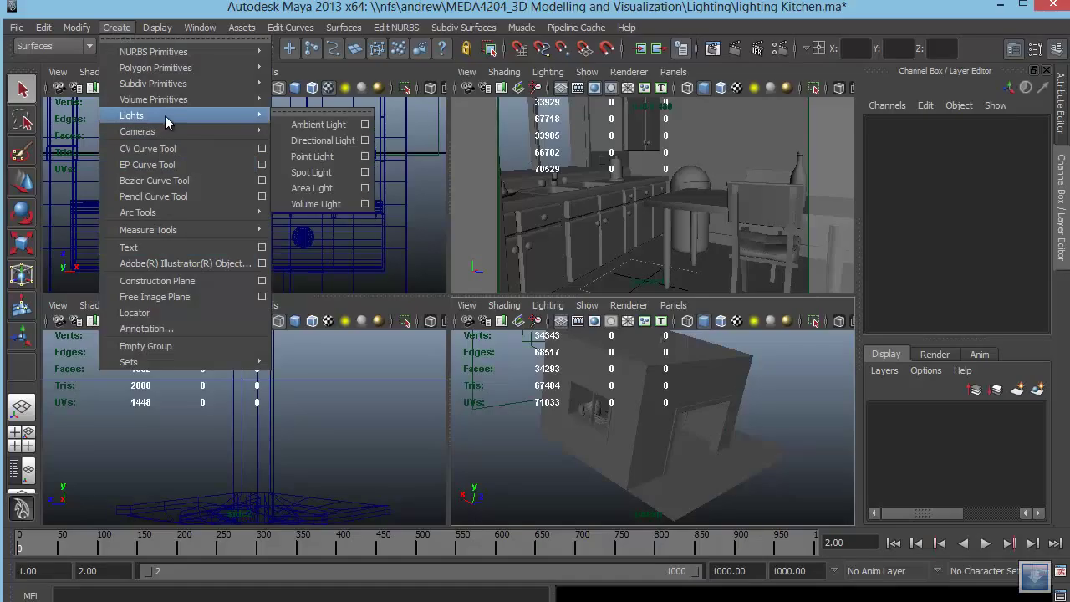
pyautogui.click(319, 173)
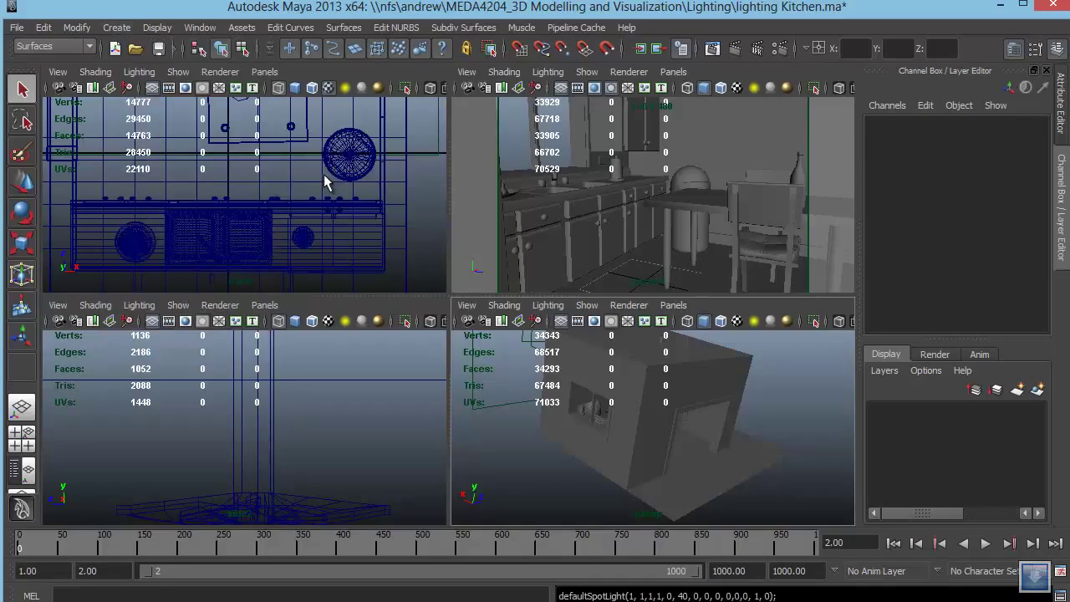
pyautogui.keyDown('alt'); pyautogui.moveTo(760, 453); pyautogui.dragTo(662, 448); pyautogui.keyUp('alt')
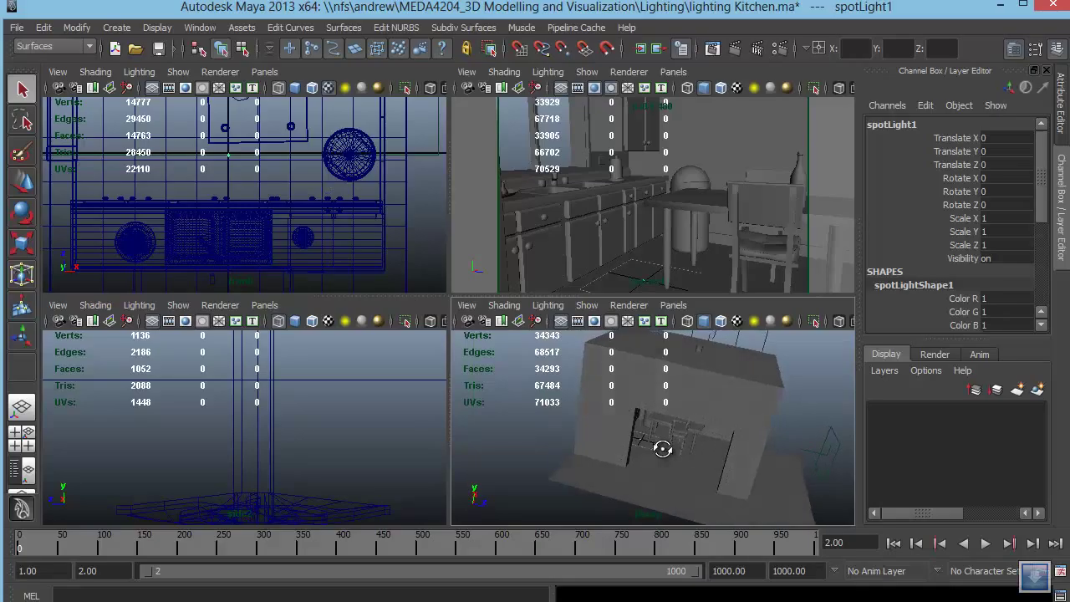
# Look through spotLight1 and aim it at the table and chairs
pyautogui.click(673, 306)
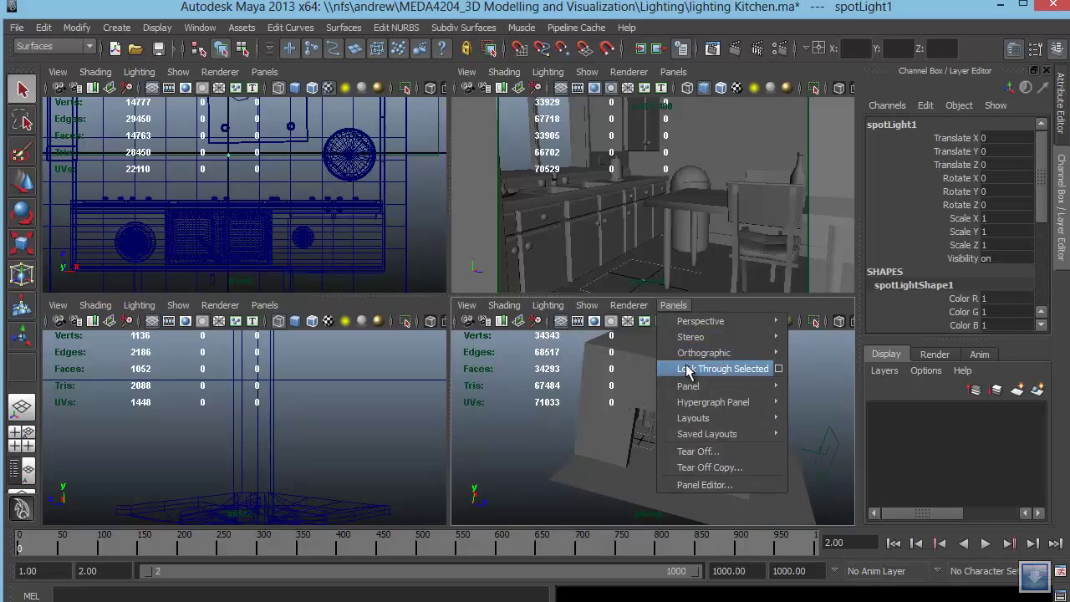
pyautogui.click(686, 370)
pyautogui.keyDown('alt'); pyautogui.moveTo(776, 425); pyautogui.dragTo(560, 403, button='right'); pyautogui.keyUp('alt')
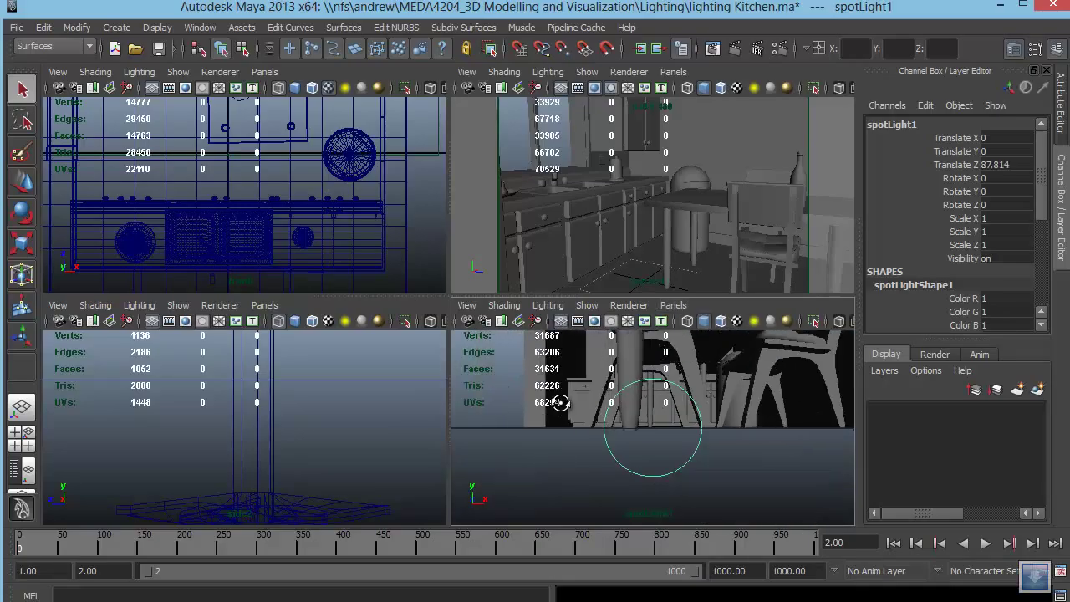
pyautogui.keyDown('alt'); pyautogui.moveTo(560, 403); pyautogui.dragTo(681, 424); pyautogui.keyUp('alt')
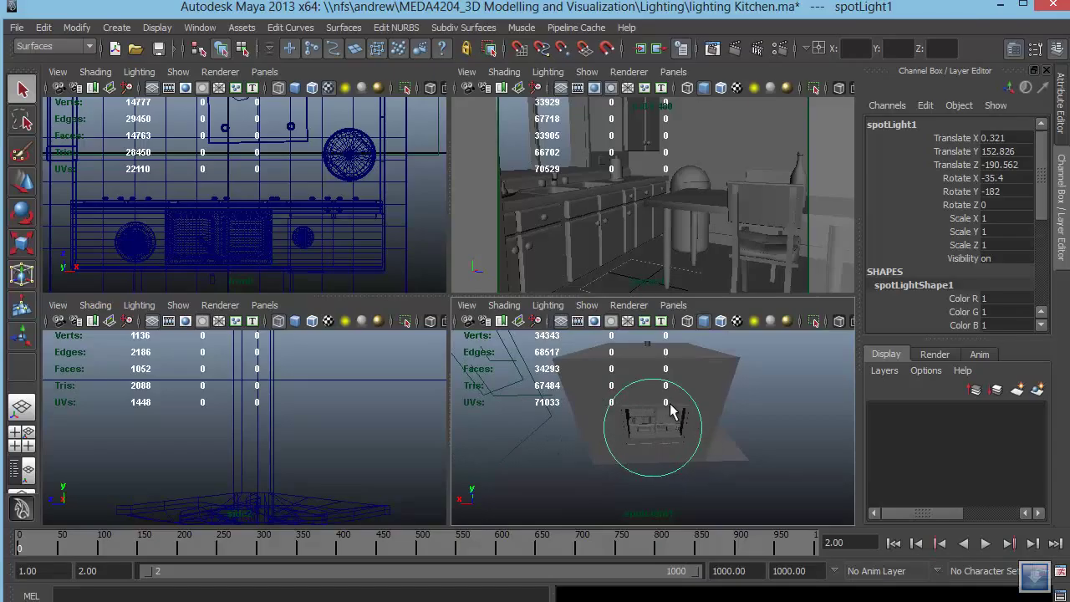
pyautogui.keyDown('alt'); pyautogui.moveTo(625, 427); pyautogui.dragTo(637, 427, button='middle'); pyautogui.keyUp('alt')
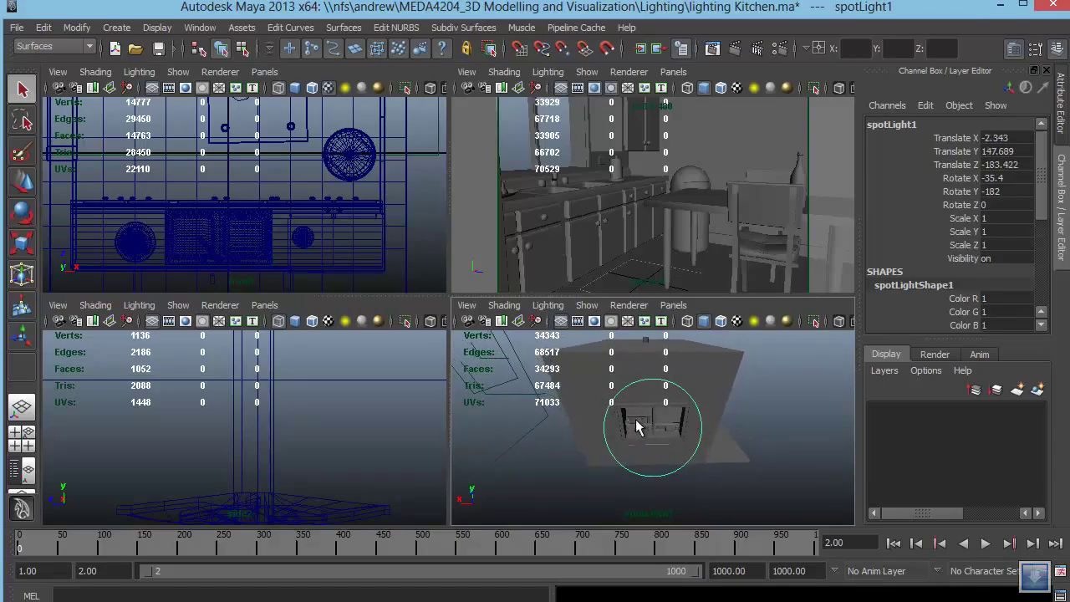
pyautogui.keyDown('alt'); pyautogui.moveTo(676, 437); pyautogui.dragTo(663, 435); pyautogui.keyUp('alt')
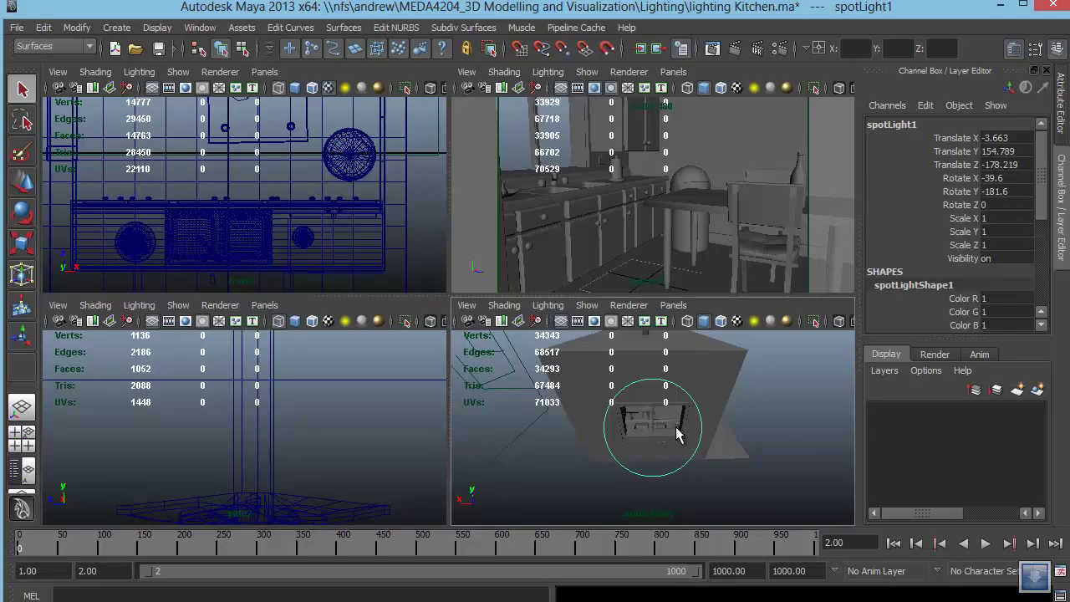
# Render a test frame of the spotlit kitchen and switch the viewport back to persp
pyautogui.click(736, 48)
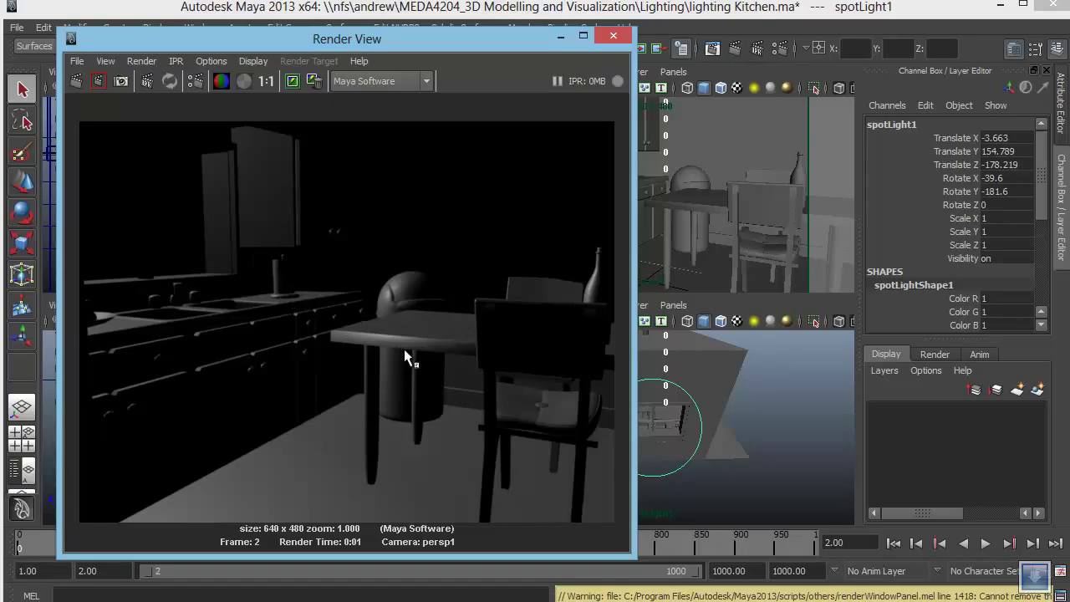
pyautogui.moveTo(457, 40); pyautogui.dragTo(401, 52)
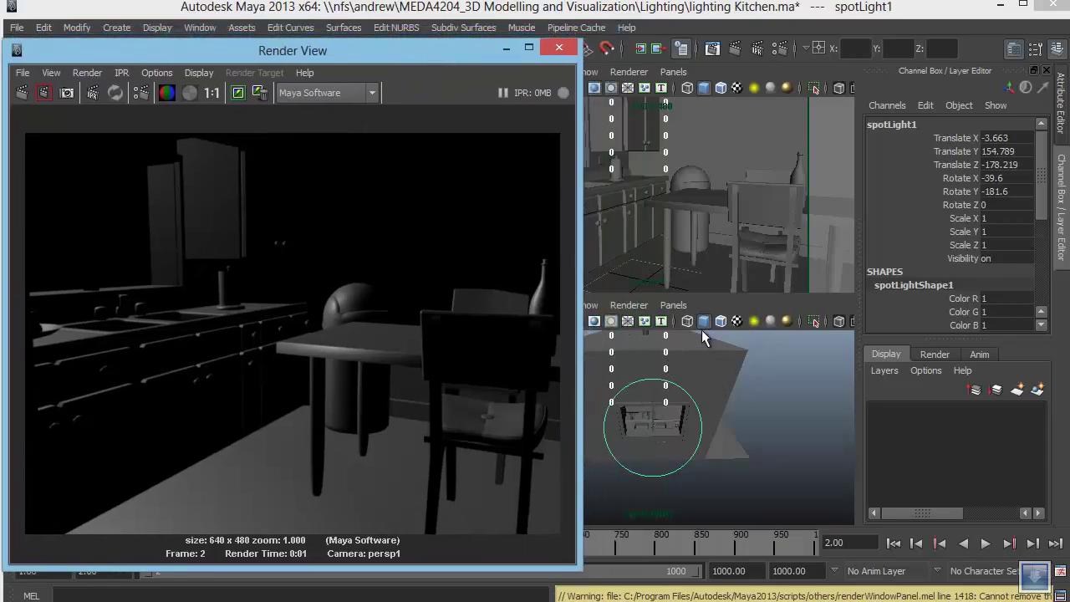
pyautogui.click(673, 305)
pyautogui.moveTo(741, 320)
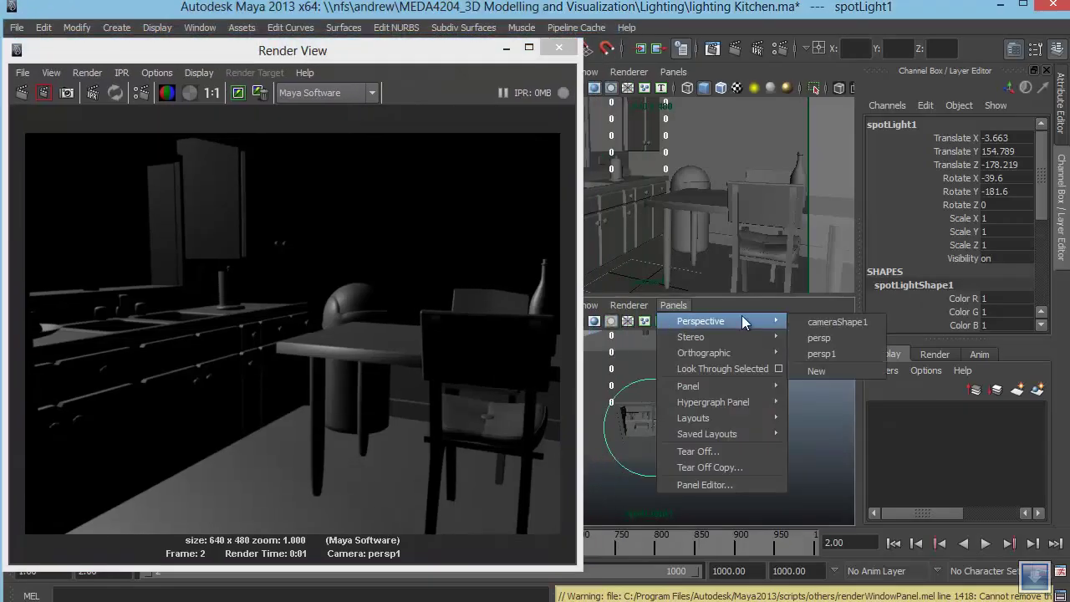
pyautogui.click(839, 337)
pyautogui.keyDown('alt'); pyautogui.moveTo(675, 432); pyautogui.dragTo(768, 447, button='middle'); pyautogui.keyUp('alt')
pyautogui.keyDown('alt'); pyautogui.moveTo(768, 446); pyautogui.dragTo(685, 382); pyautogui.keyUp('alt')
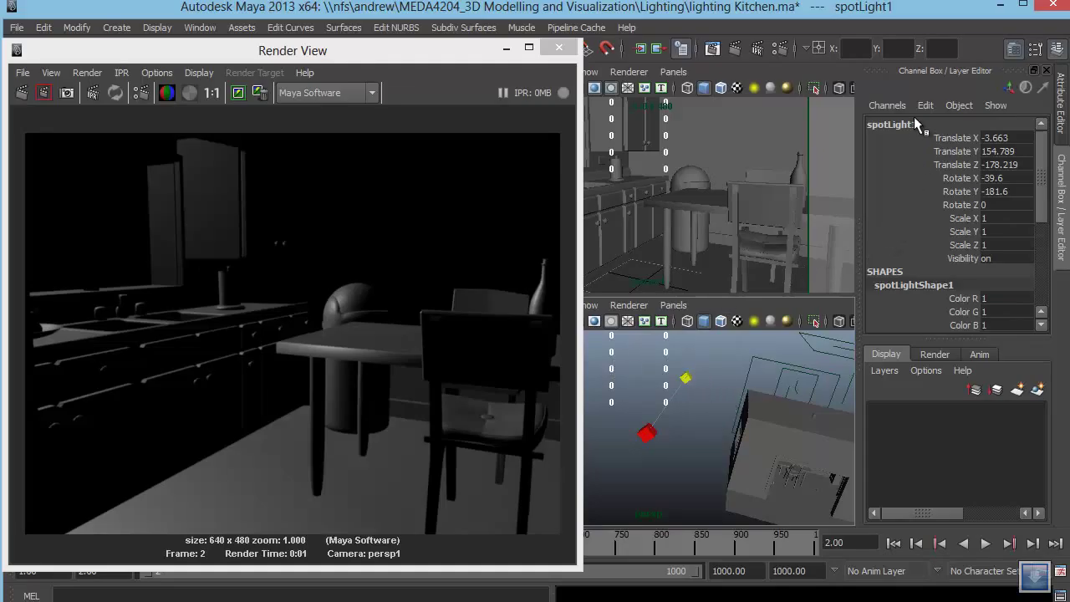
# Change spotLight1's colour to teal, keep the old image, and re-render the kitchen
pyautogui.hotkey('ctrl', 'a')
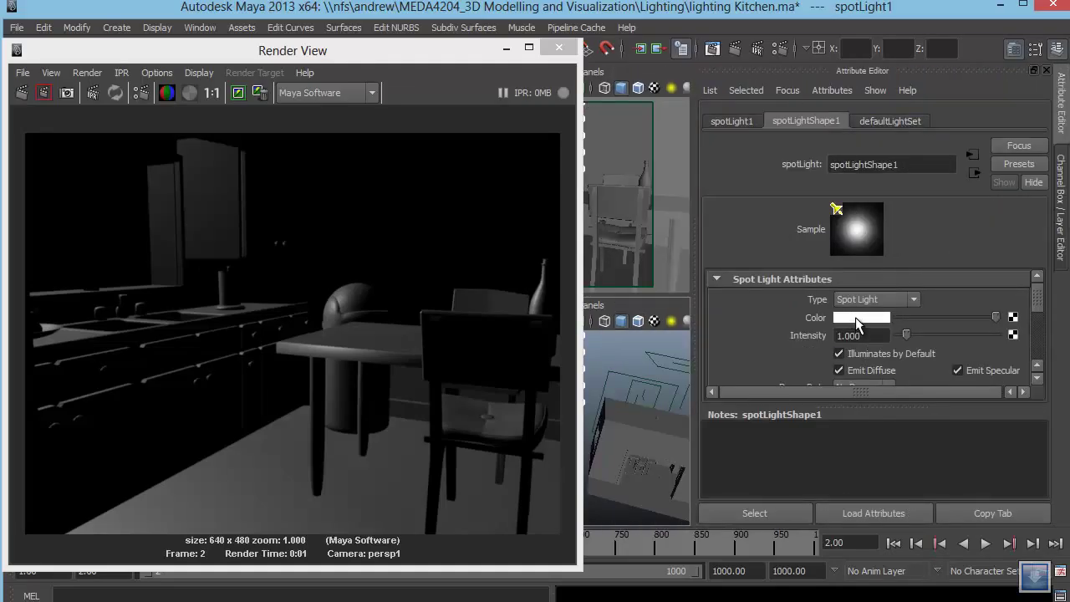
pyautogui.click(851, 317)
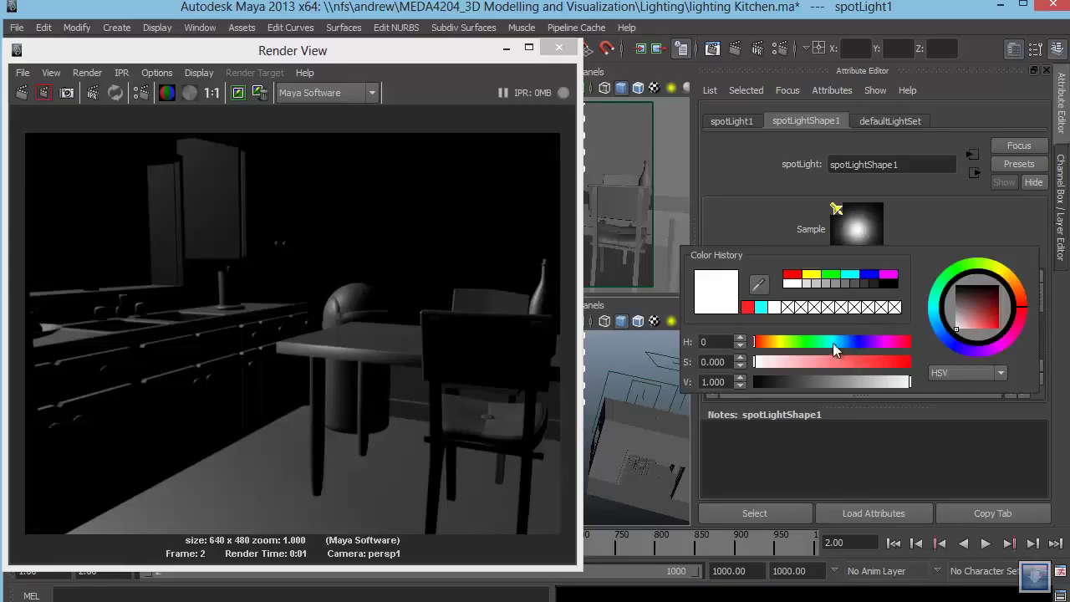
pyautogui.moveTo(833, 343)
pyautogui.mouseDown()
pyautogui.moveTo(864, 361)
pyautogui.moveTo(835, 387)
pyautogui.mouseUp()
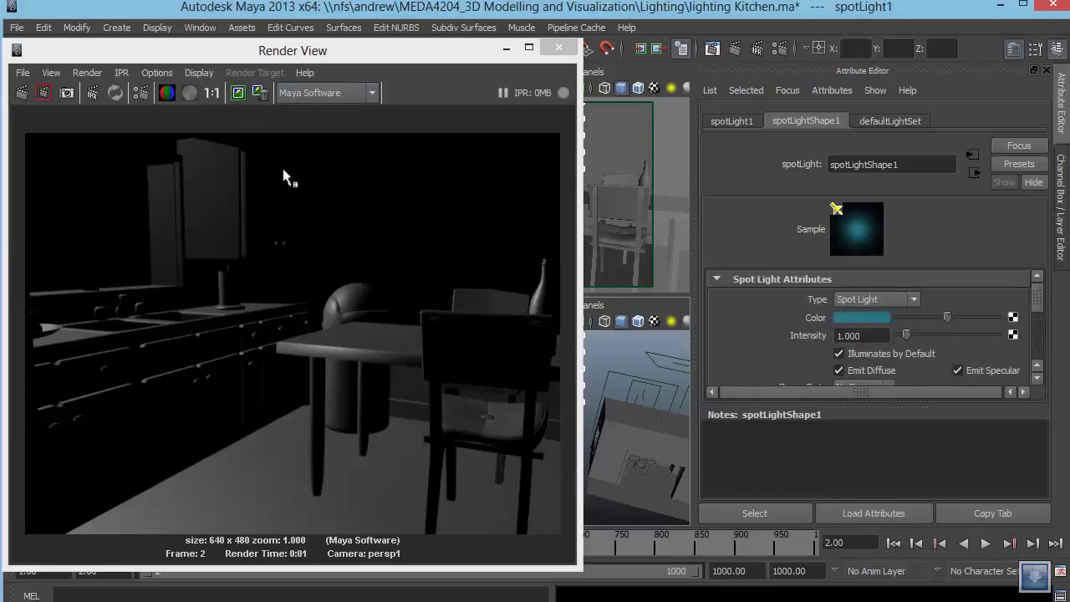
pyautogui.click(239, 95)
pyautogui.click(22, 93)
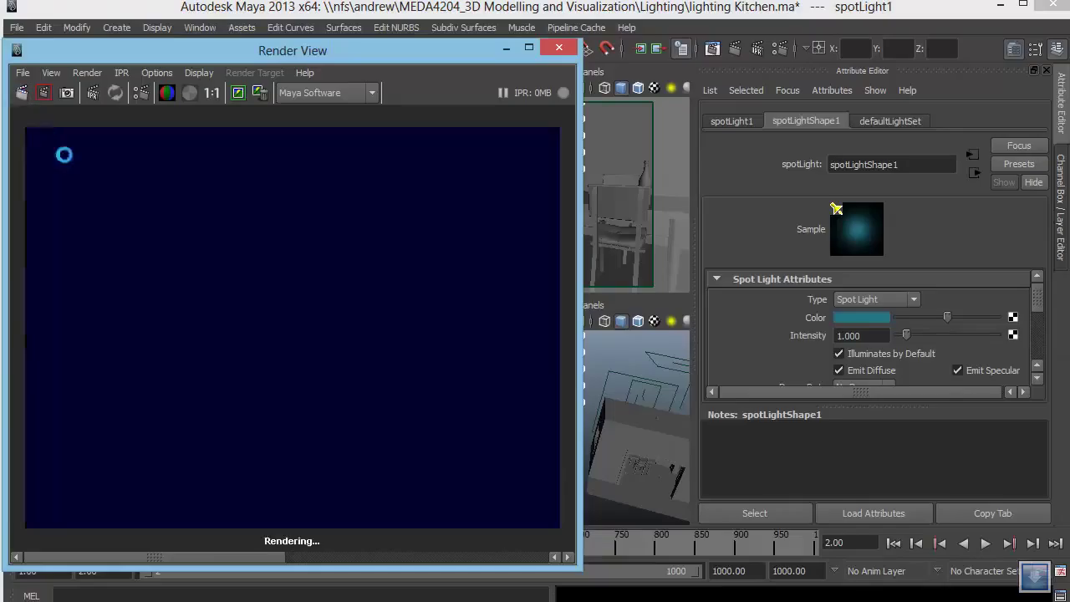
pyautogui.moveTo(251, 562); pyautogui.dragTo(186, 566)
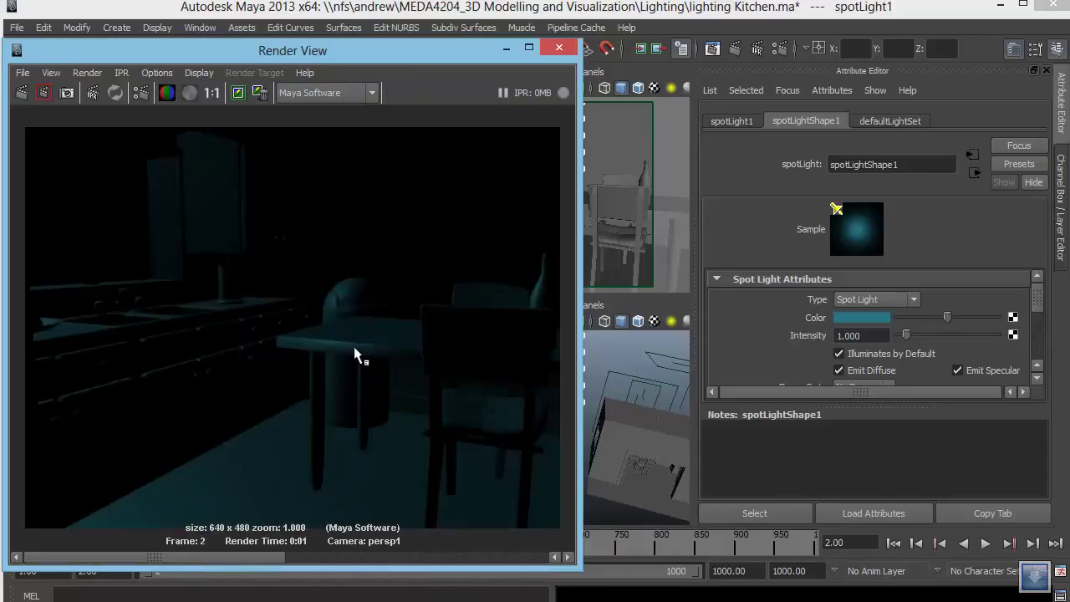
# Shift the spotlight colour to deep blue, re-render, compare, and close the Render View
pyautogui.click(863, 316)
pyautogui.moveTo(845, 343); pyautogui.dragTo(854, 345)
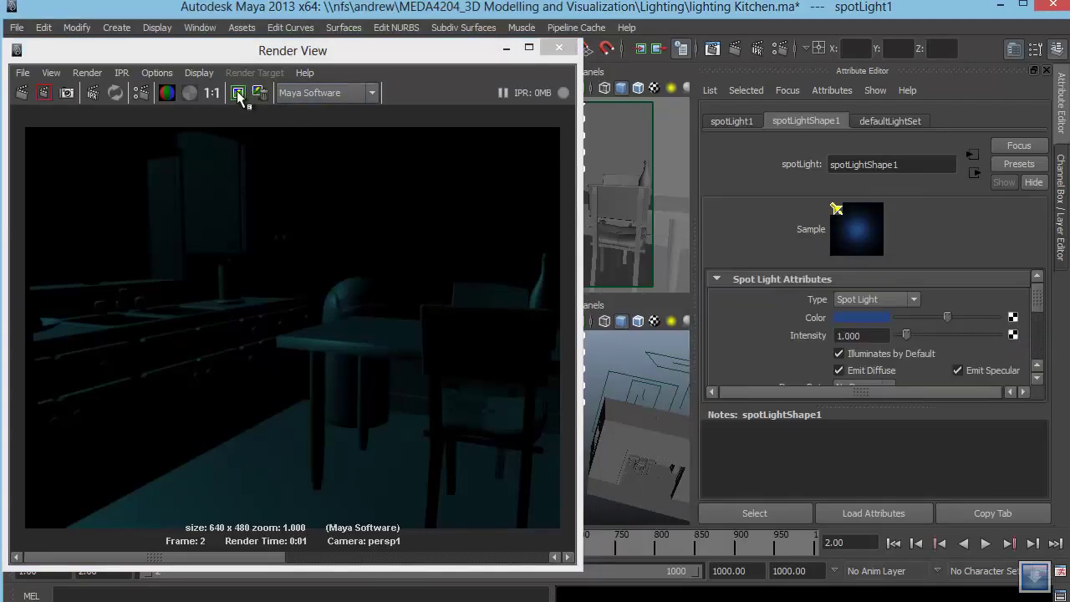
pyautogui.click(23, 92)
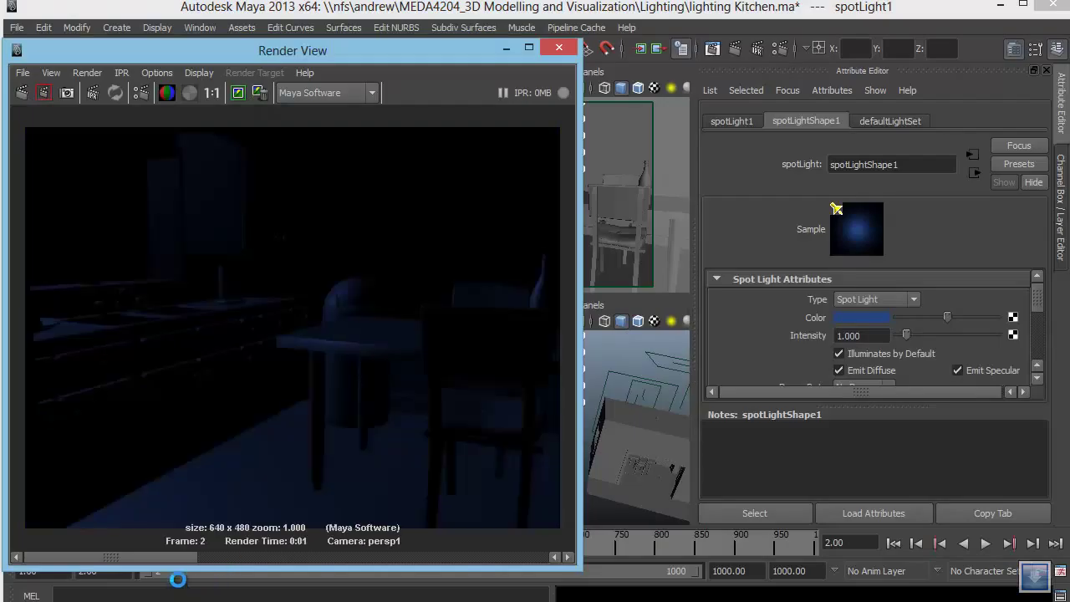
pyautogui.moveTo(173, 554)
pyautogui.mouseDown()
pyautogui.moveTo(342, 568)
pyautogui.moveTo(160, 565)
pyautogui.mouseUp()
pyautogui.click(558, 48)
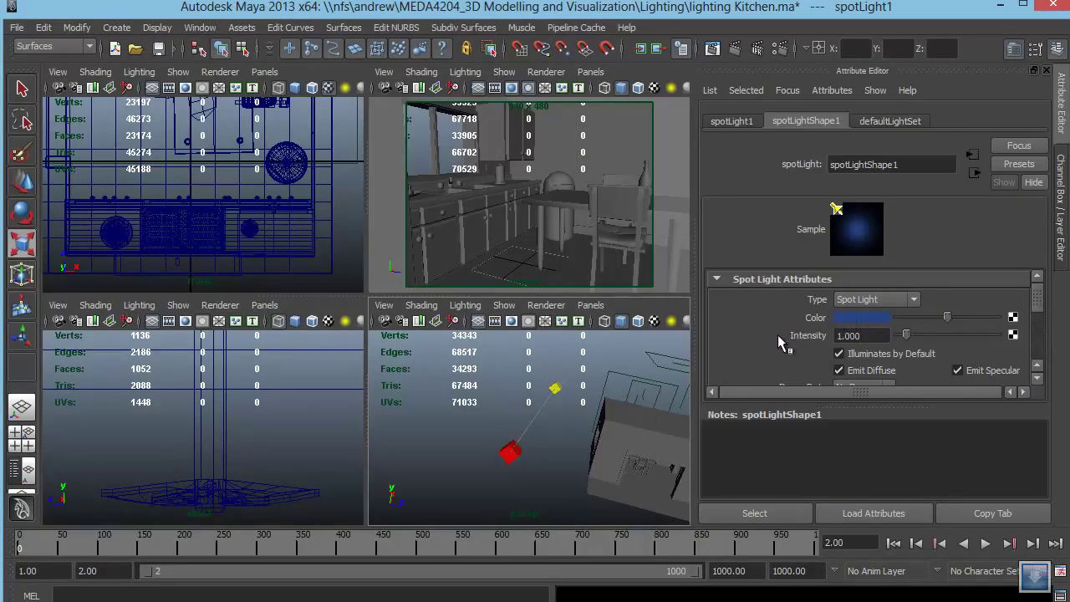
# Enable Use Ray Trace Shadows on spotLight1 and re-render the blue-lit kitchen
pyautogui.click(717, 50)
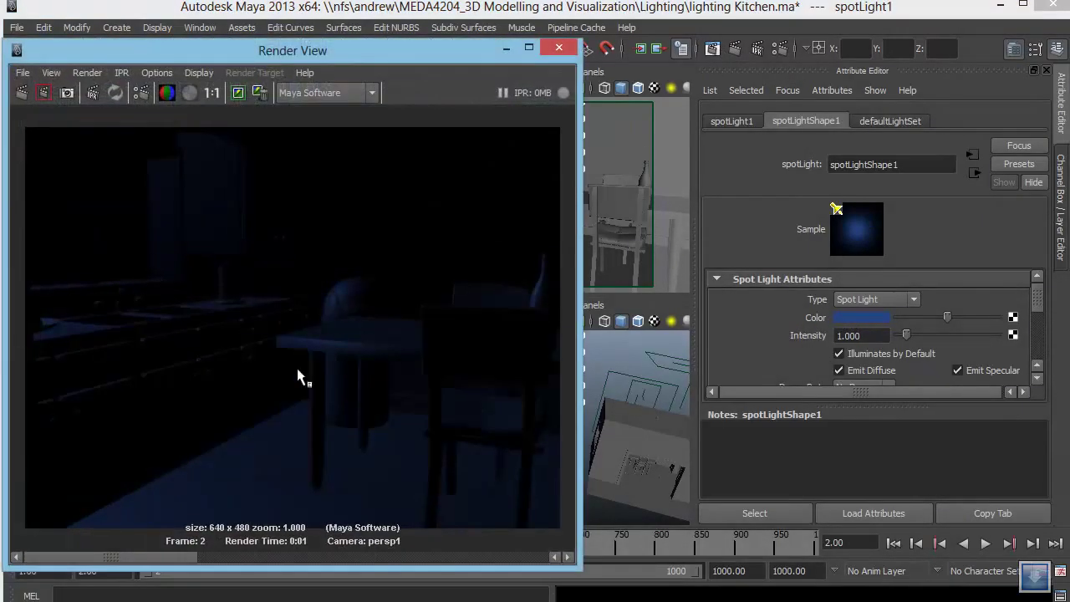
pyautogui.scroll(-3, 802, 372)
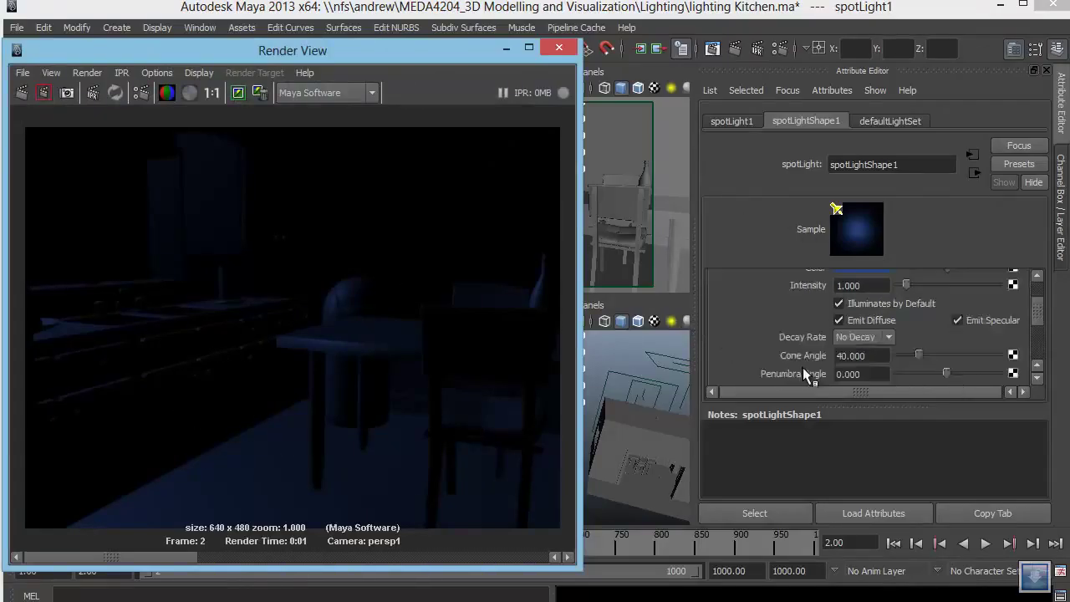
pyautogui.scroll(-2, 802, 368)
pyautogui.scroll(-2, 752, 316)
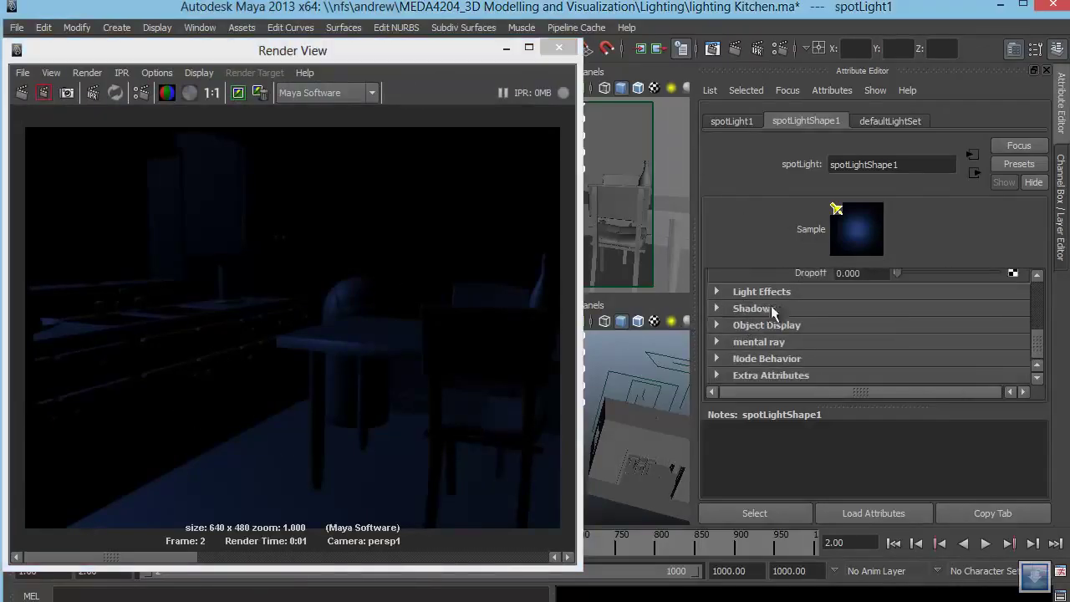
pyautogui.click(764, 308)
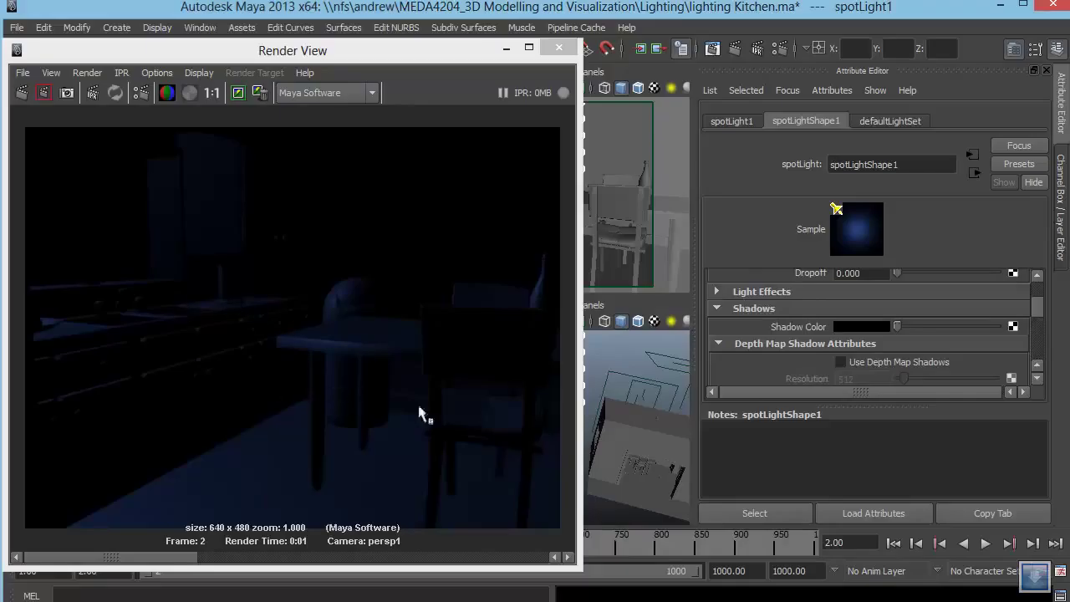
pyautogui.scroll(-4, 799, 355)
pyautogui.scroll(-8, 798, 359)
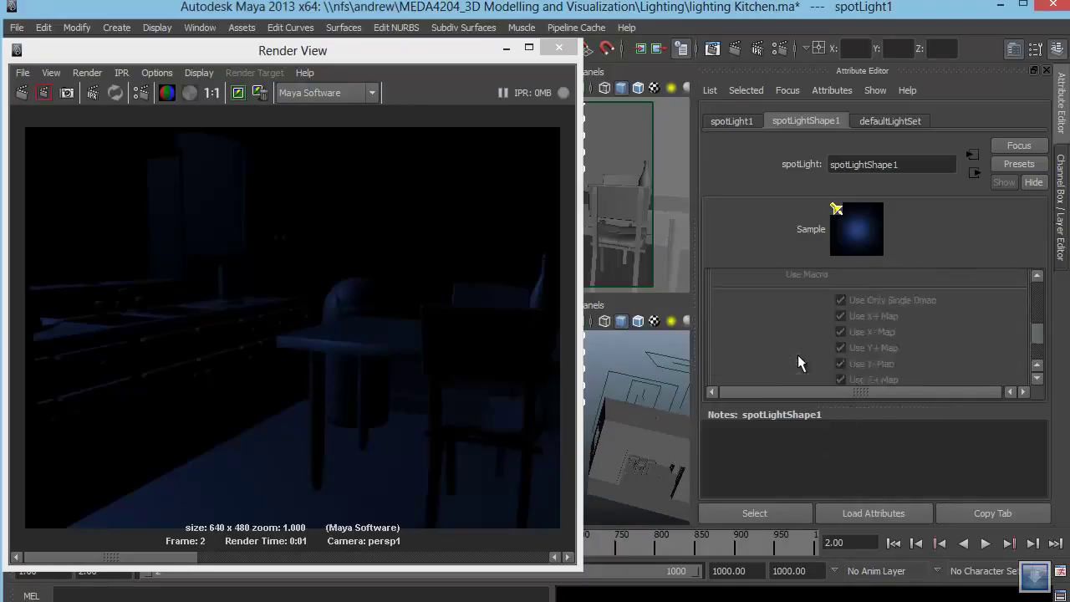
pyautogui.click(917, 276)
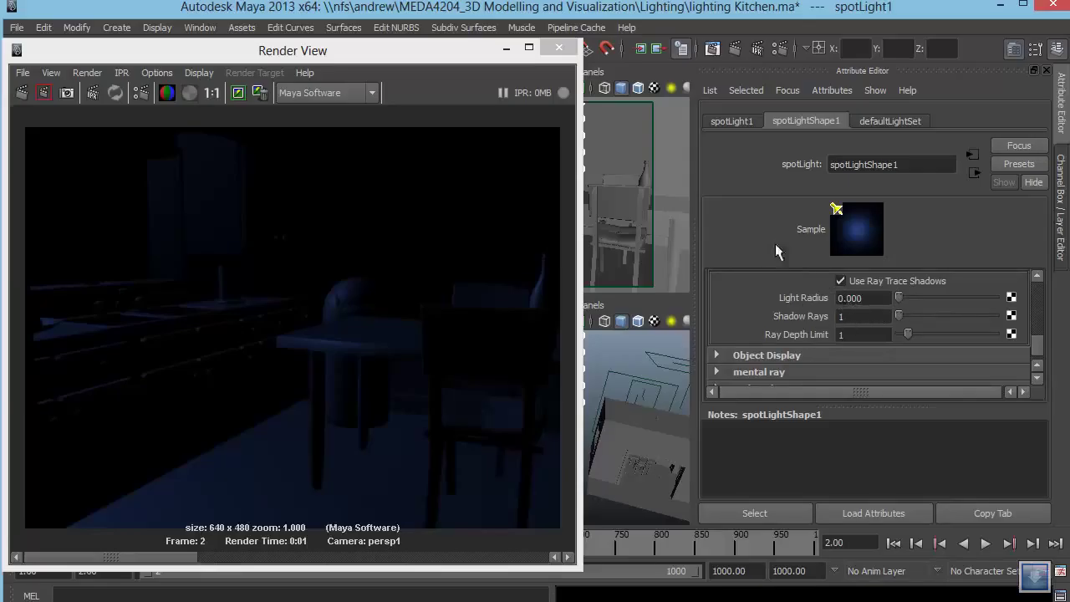
pyautogui.click(21, 92)
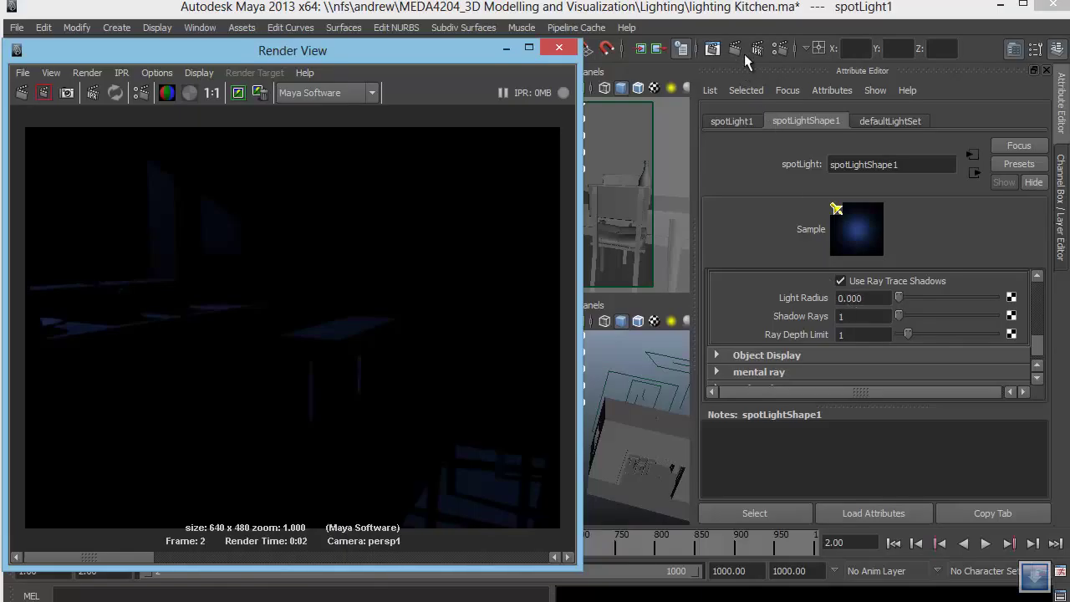
# Turn on Raytracing in the Maya Software Raytracing Quality settings
pyautogui.click(782, 50)
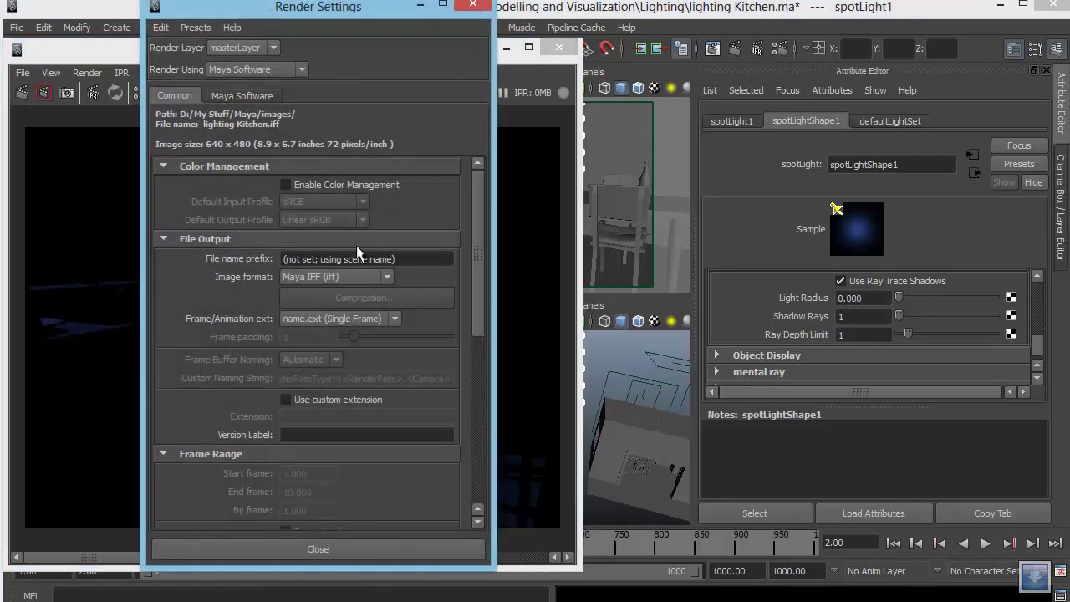
pyautogui.click(252, 97)
pyautogui.scroll(-2, 306, 424)
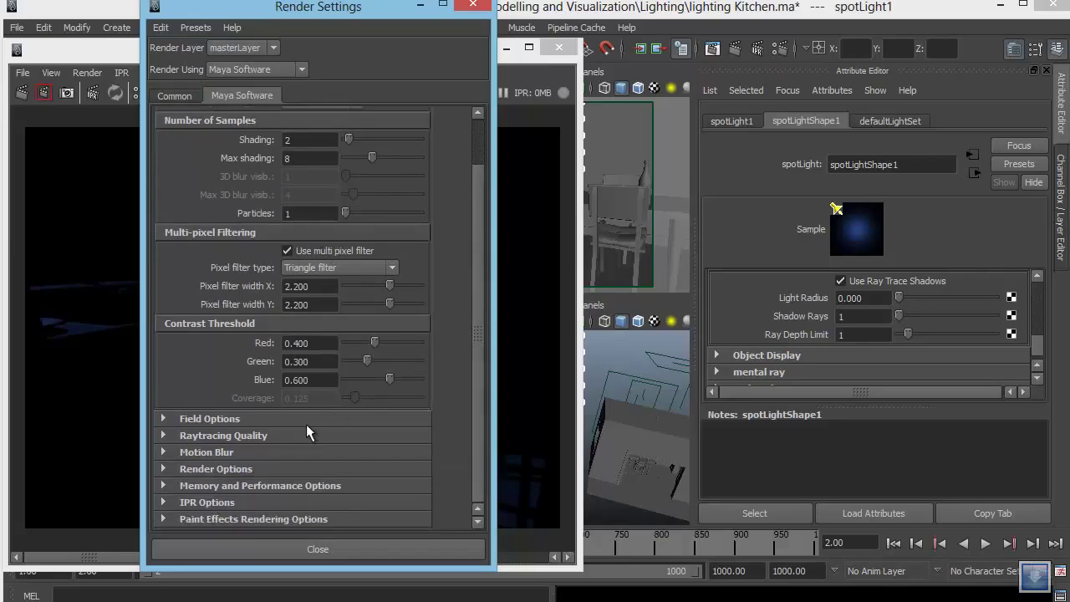
pyautogui.click(243, 438)
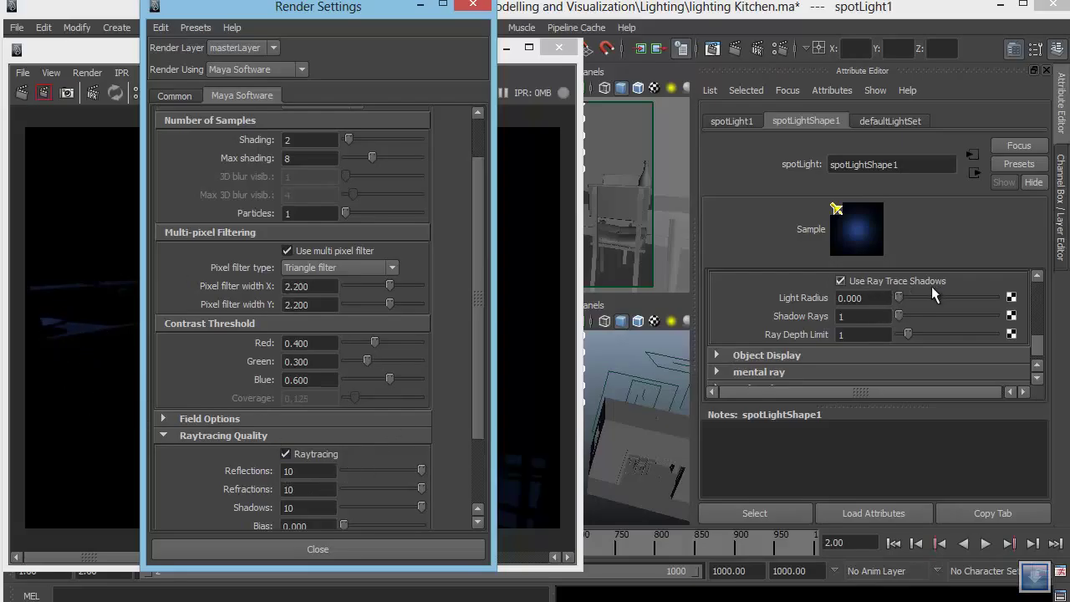
pyautogui.click(545, 376)
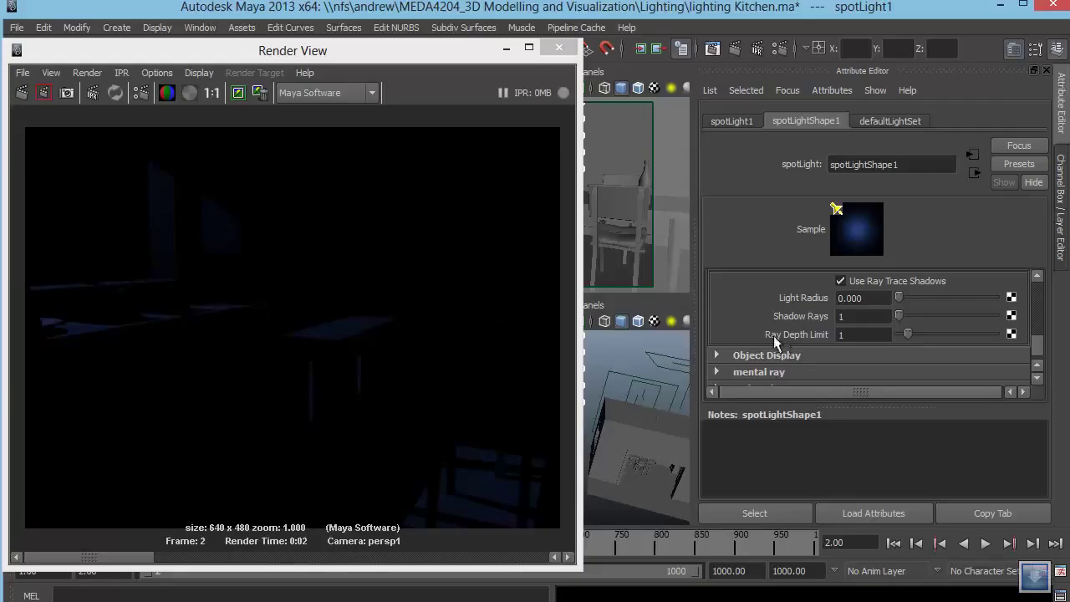
# Set spotLight1's Intensity to 3
pyautogui.scroll(10, 781, 338)
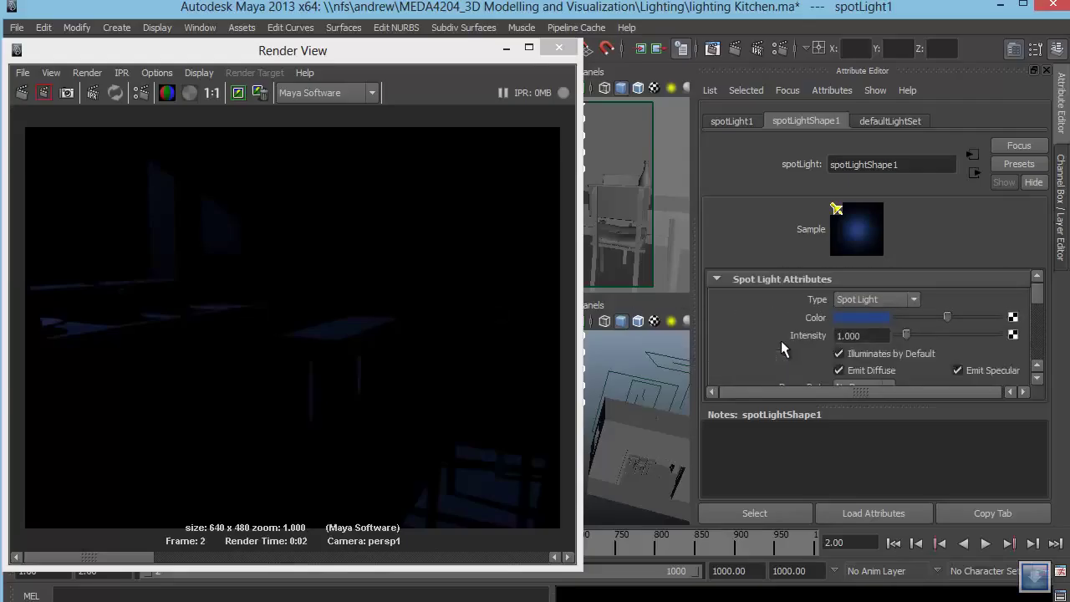
pyautogui.click(854, 337)
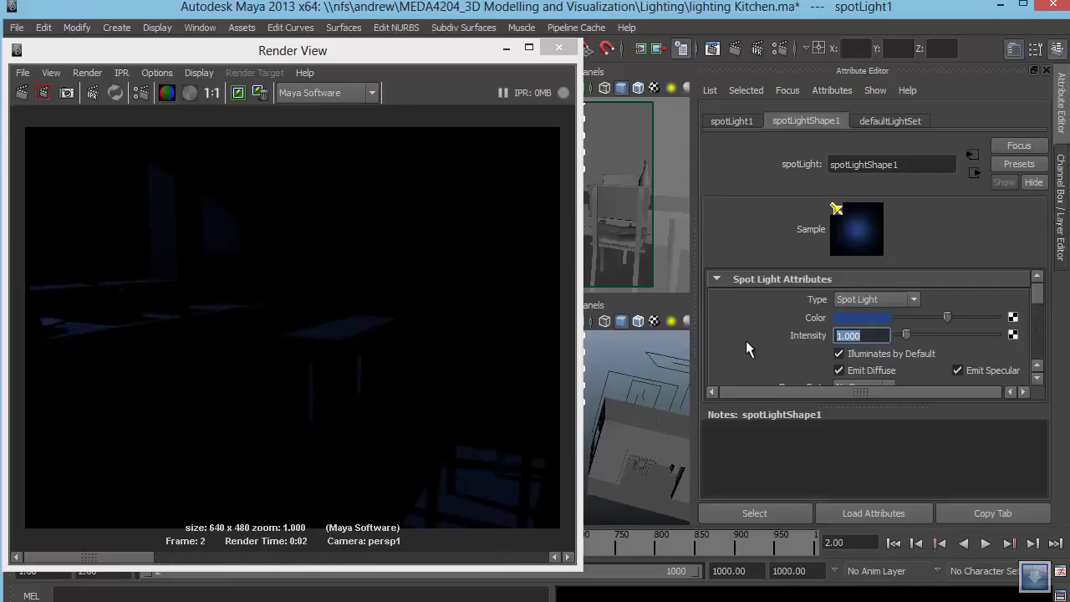
pyautogui.write('3')
pyautogui.press('Return')
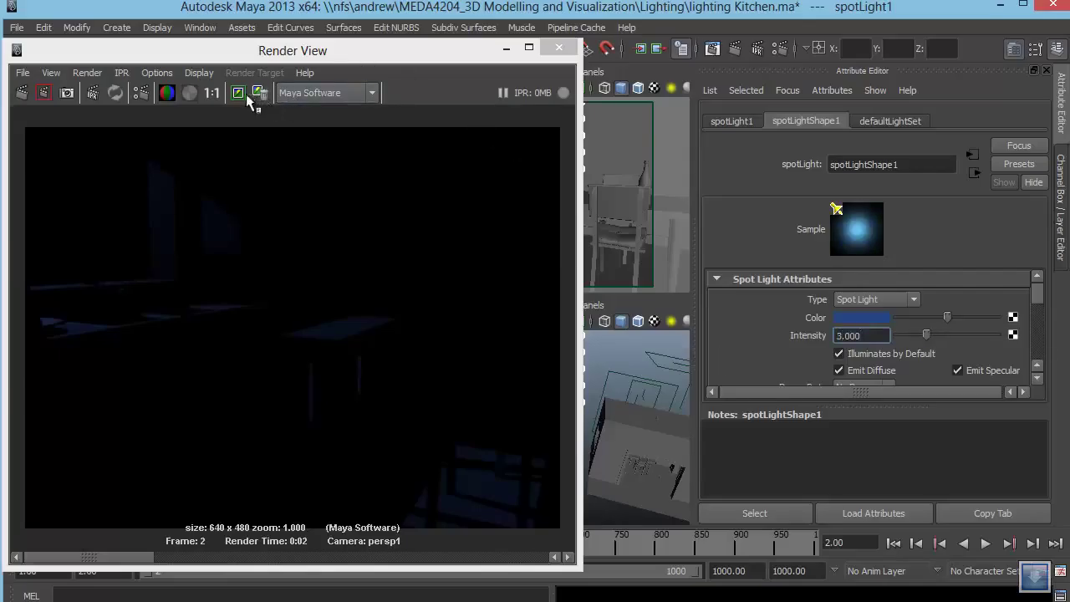
# Re-render the kitchen and compare the brighter result with earlier renders
pyautogui.click(177, 114)
pyautogui.click(21, 93)
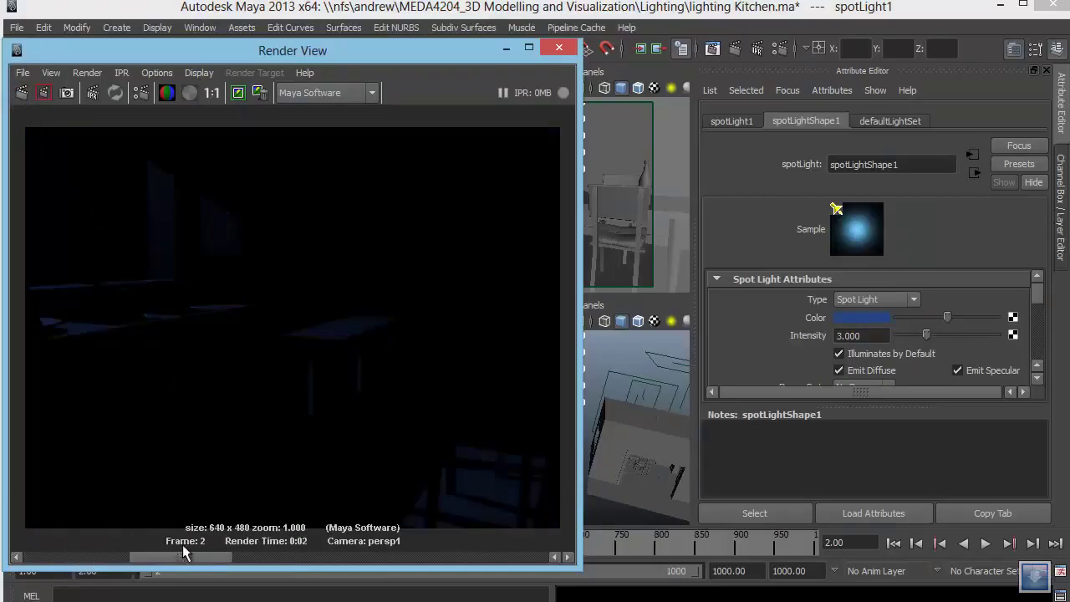
pyautogui.moveTo(42, 558)
pyautogui.mouseDown()
pyautogui.moveTo(206, 563)
pyautogui.moveTo(25, 570)
pyautogui.mouseUp()
pyautogui.moveTo(139, 566); pyautogui.dragTo(95, 566)
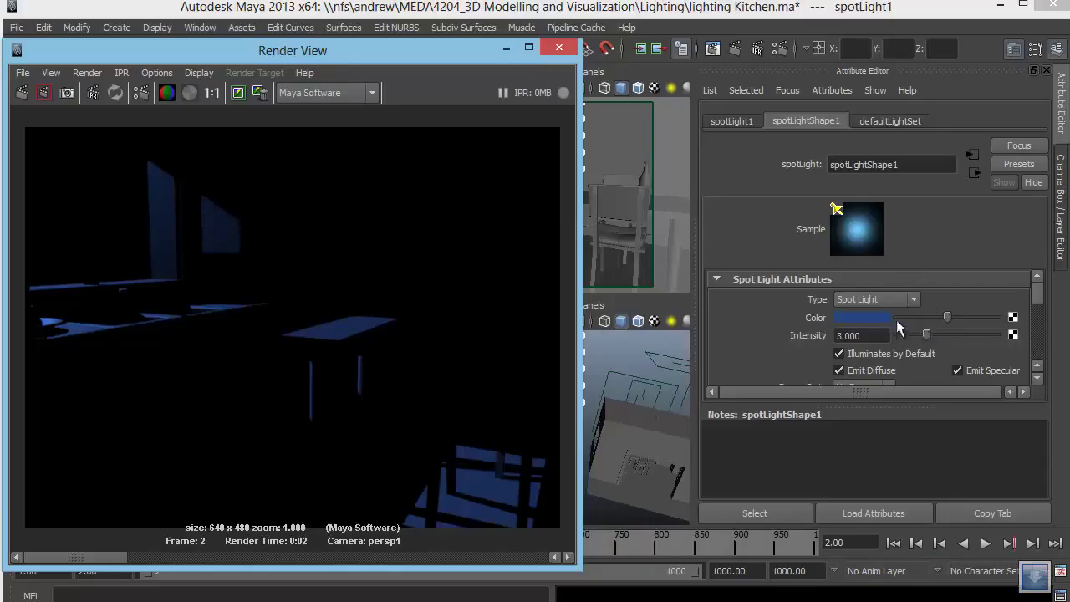
pyautogui.moveTo(1036, 298); pyautogui.dragTo(1037, 370)
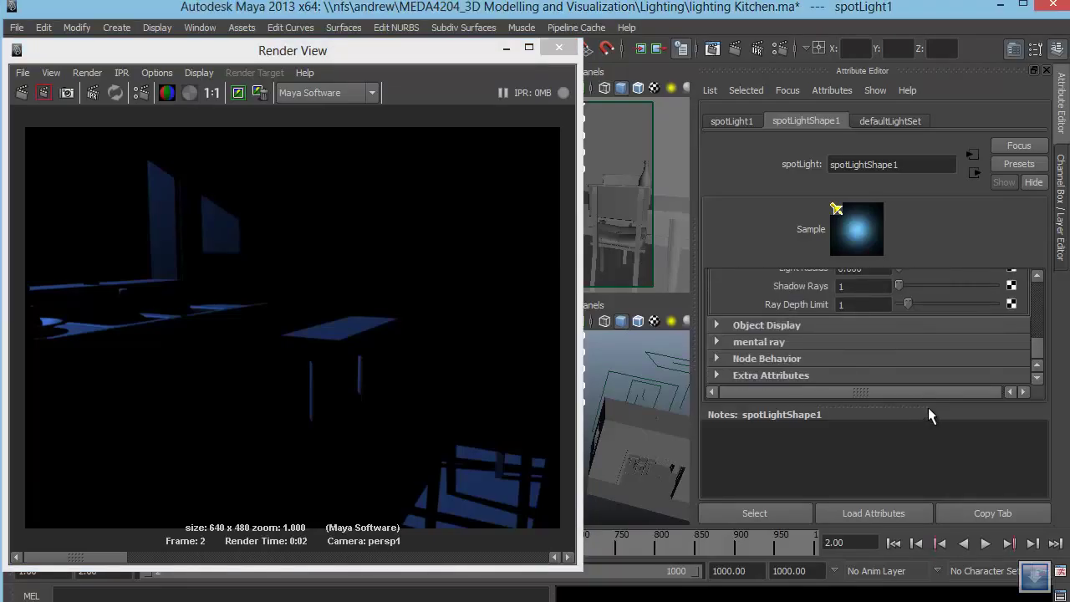
# Set the spotlight's Light Radius to 2 and region-render the wall shadow
pyautogui.moveTo(930, 405); pyautogui.dragTo(928, 495)
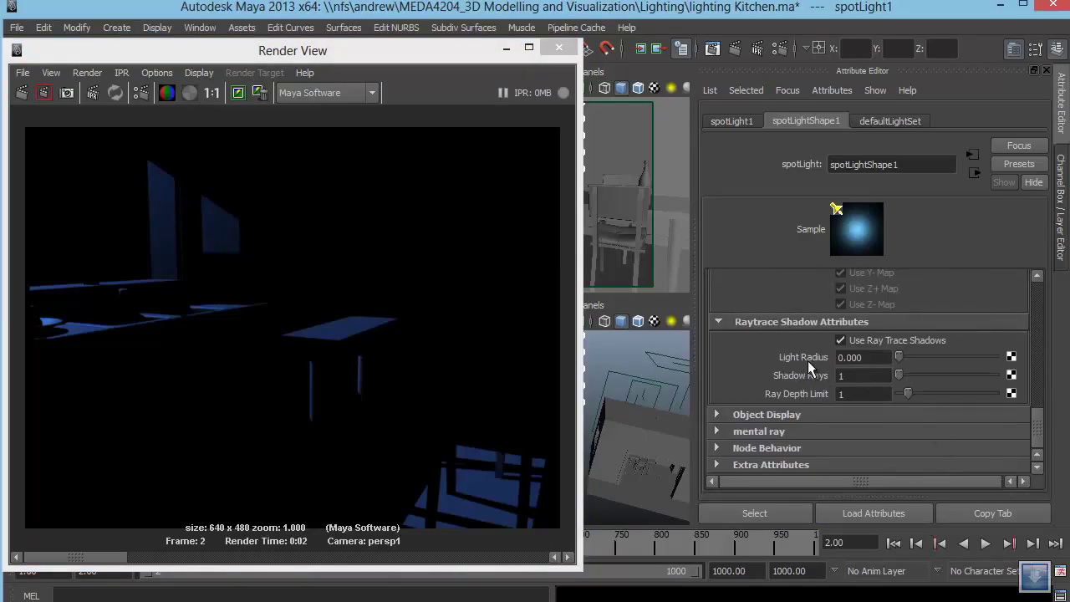
pyautogui.moveTo(877, 357); pyautogui.dragTo(800, 356)
pyautogui.write('2')
pyautogui.press('Return')
pyautogui.moveTo(193, 184); pyautogui.dragTo(253, 249)
pyautogui.click(44, 93)
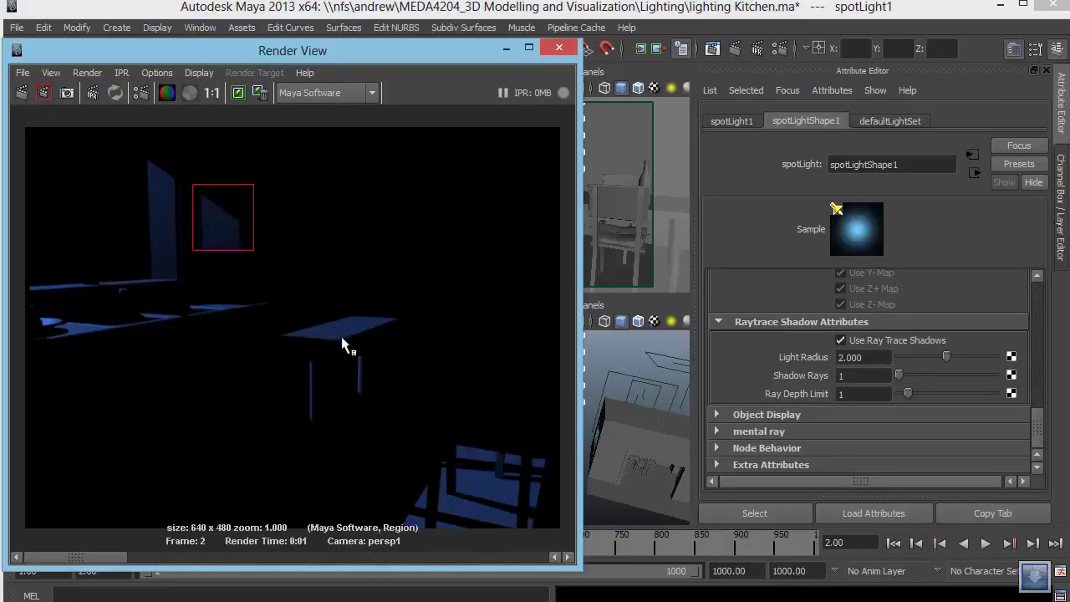
# Try a Light Radius of 5 with another region test render
pyautogui.click(885, 357)
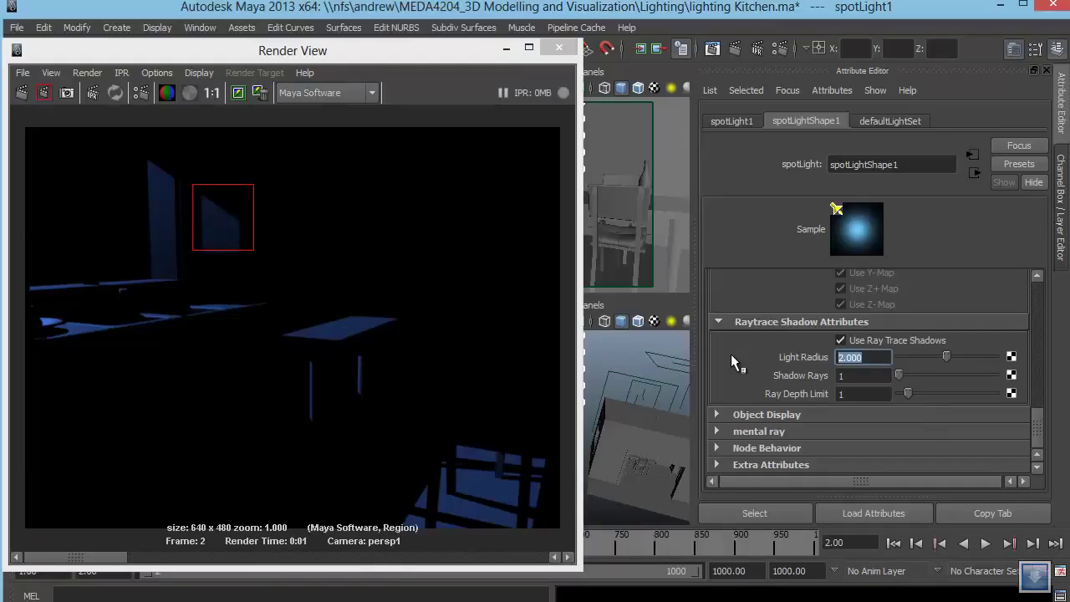
pyautogui.write('5.000')
pyautogui.click(43, 93)
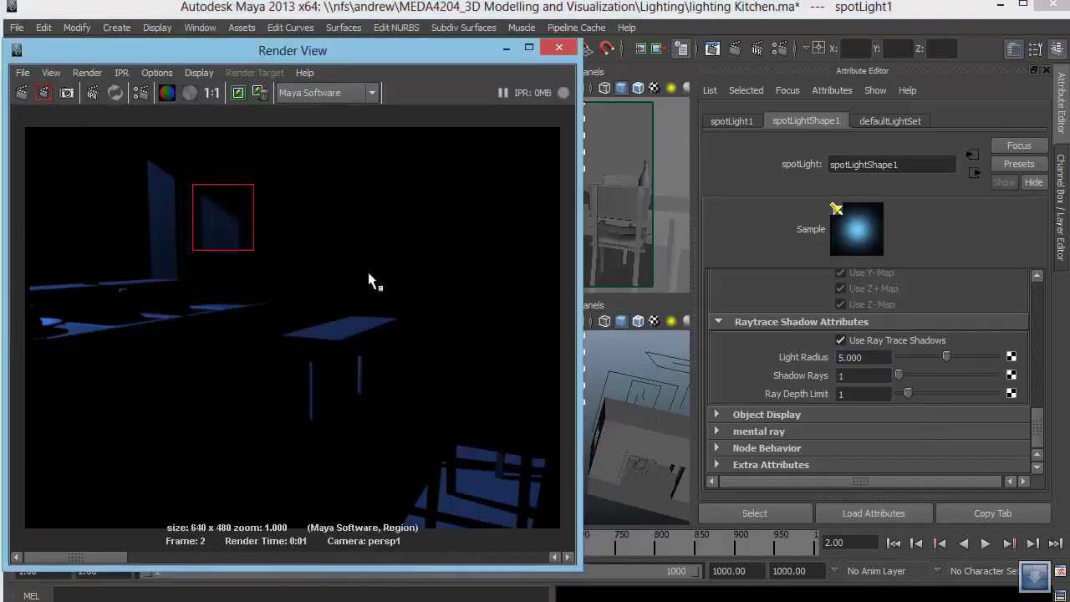
pyautogui.click(369, 311)
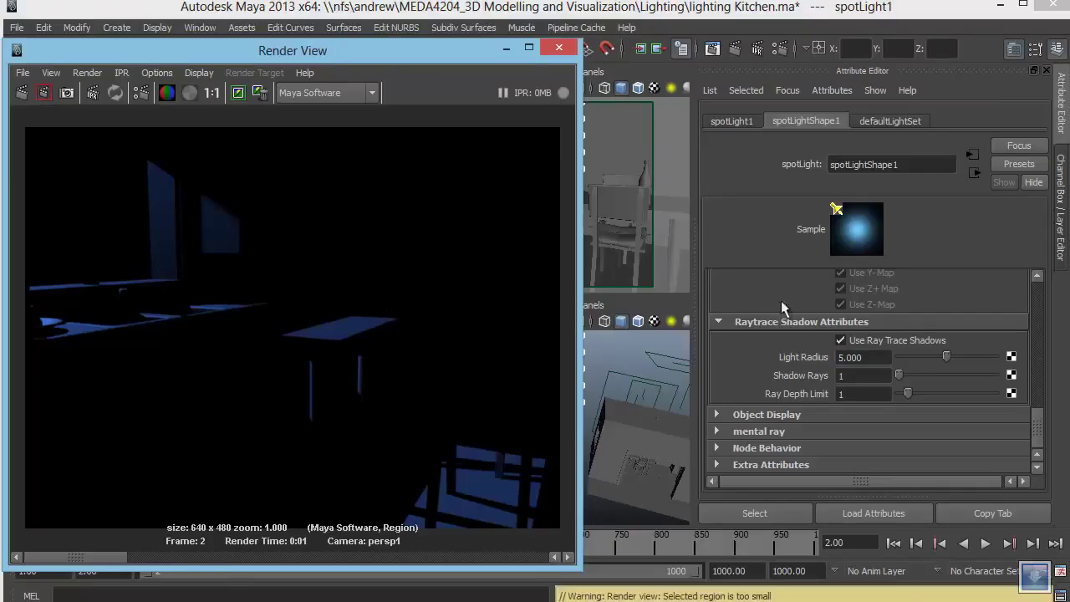
# Set Light Radius to 7, test the region, then render the full kitchen
pyautogui.click(871, 357)
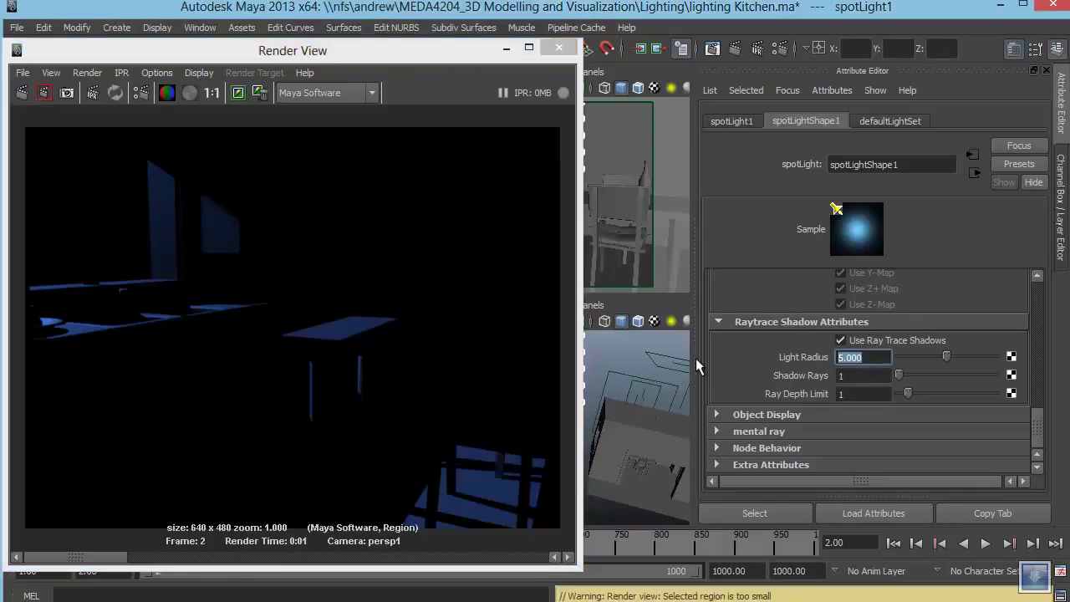
pyautogui.write('7')
pyautogui.press('Return')
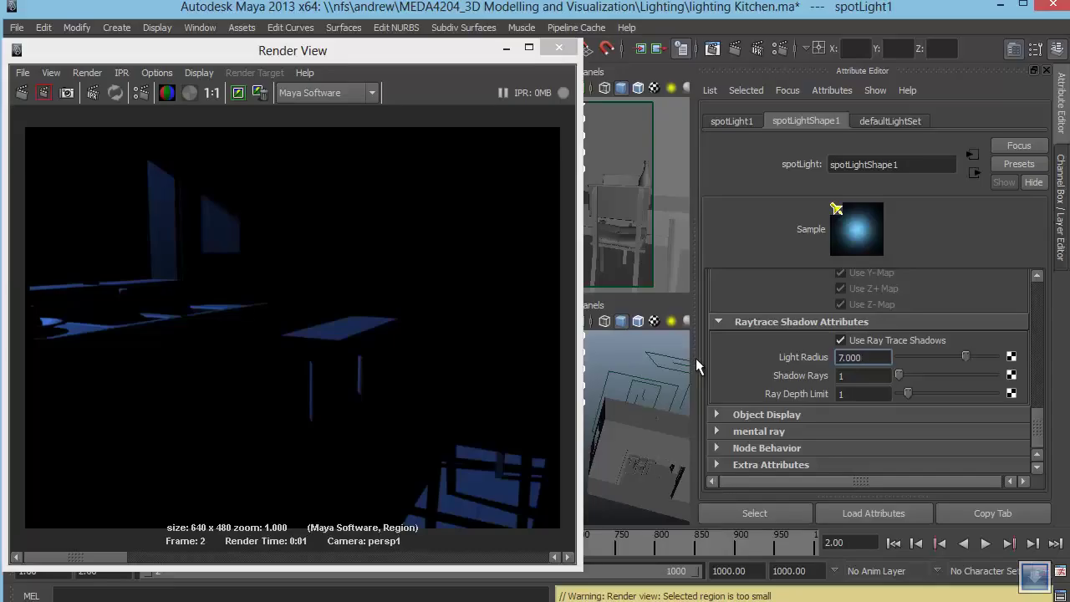
pyautogui.click(43, 92)
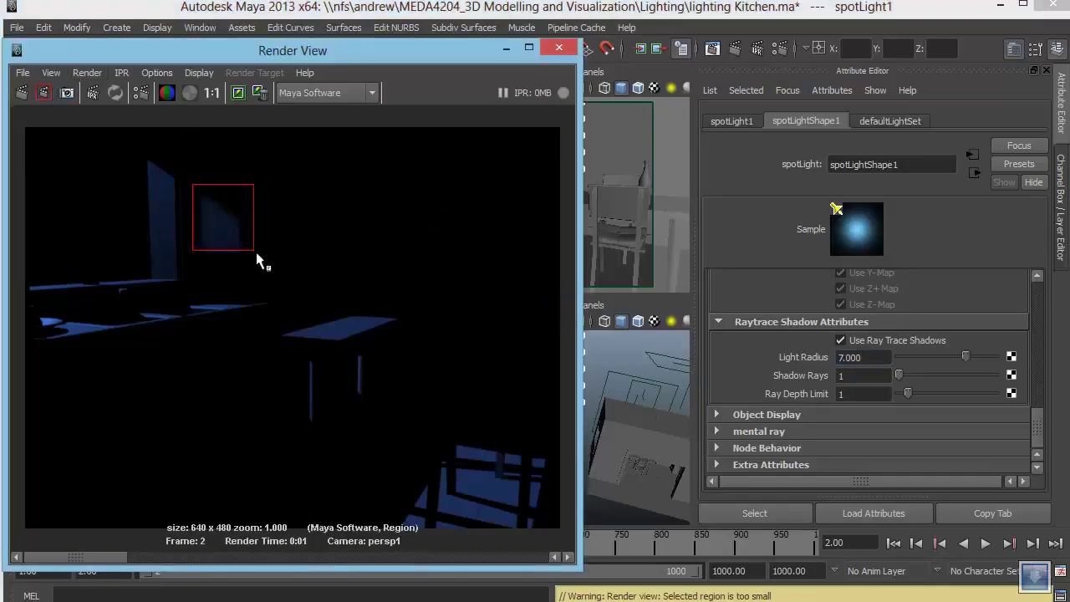
pyautogui.click(285, 280)
pyautogui.click(22, 93)
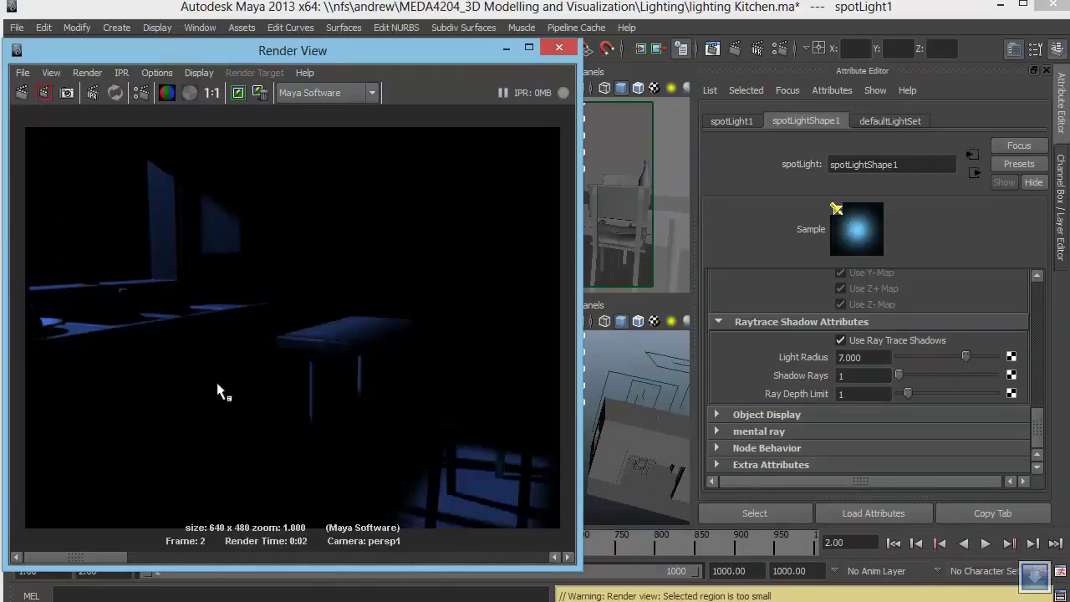
pyautogui.moveTo(86, 558); pyautogui.dragTo(36, 575)
pyautogui.click(854, 378)
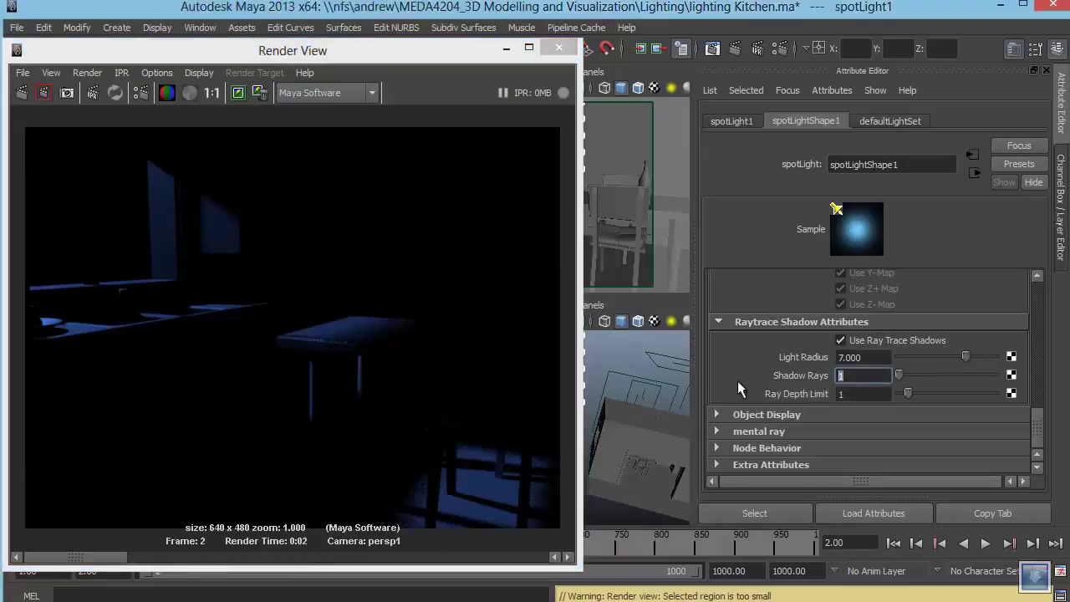
# Set Shadow Rays to 10 and region-render the table
pyautogui.write('10')
pyautogui.moveTo(319, 298); pyautogui.dragTo(444, 379)
pyautogui.click(44, 93)
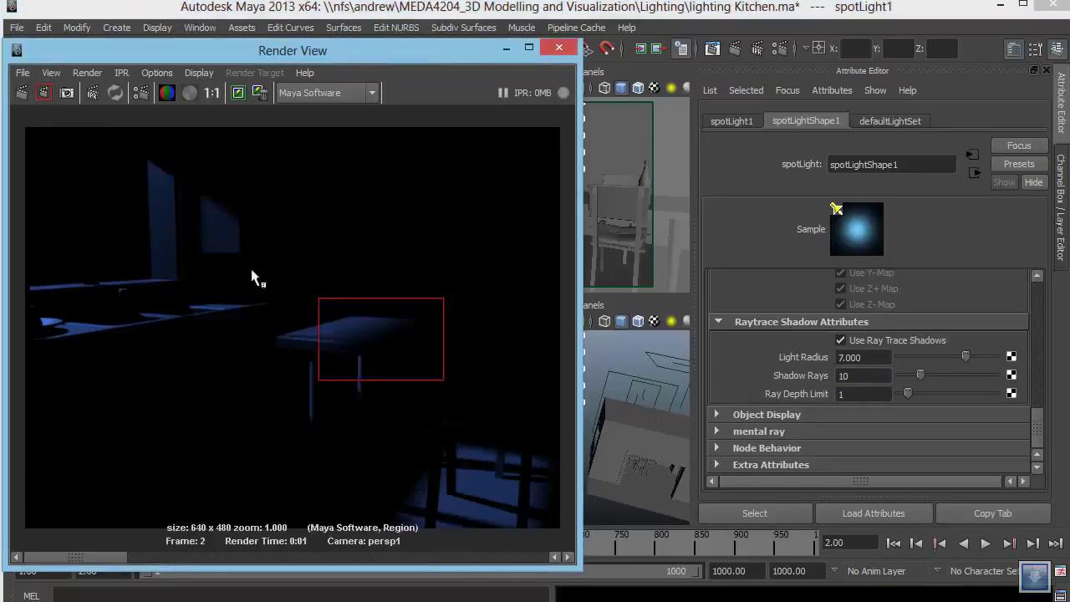
pyautogui.click(251, 280)
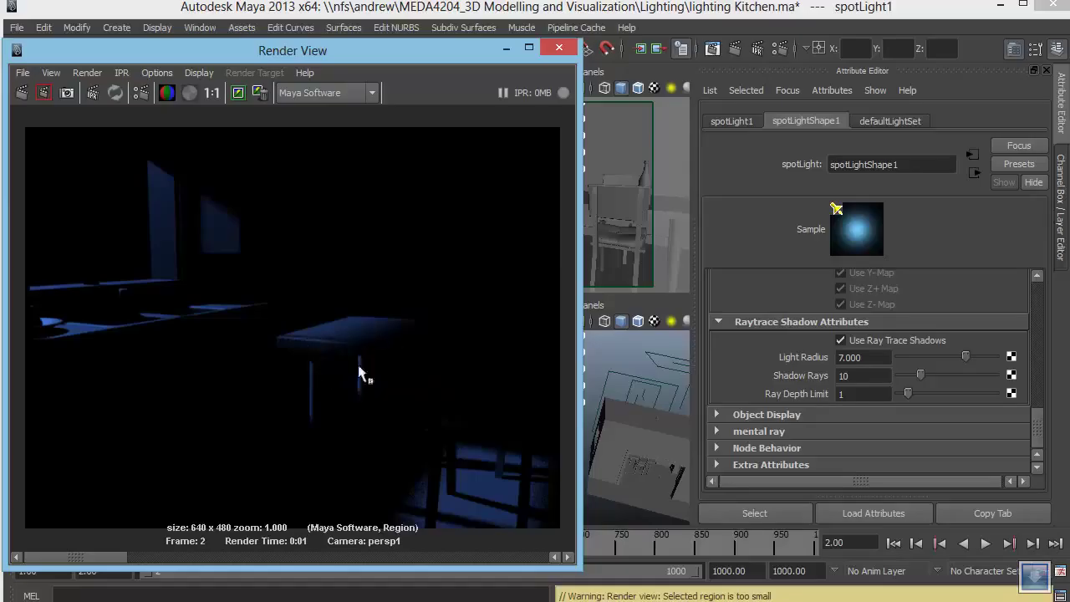
# Raise Shadow Rays to 20, keep the previous image, and re-render the frame
pyautogui.doubleClick(879, 376)
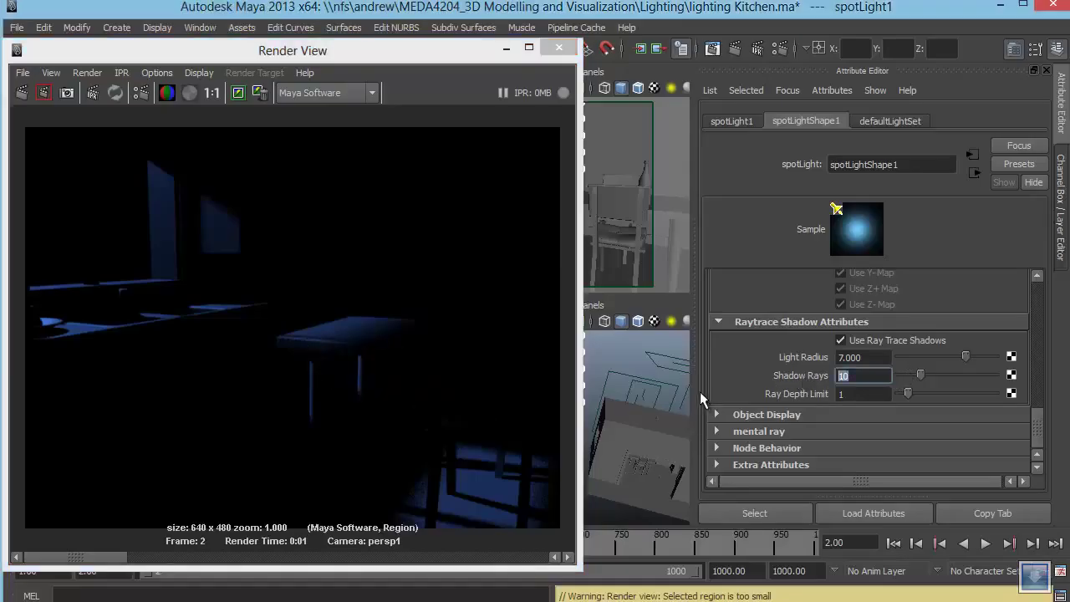
pyautogui.write('20')
pyautogui.press('Return')
pyautogui.click(238, 93)
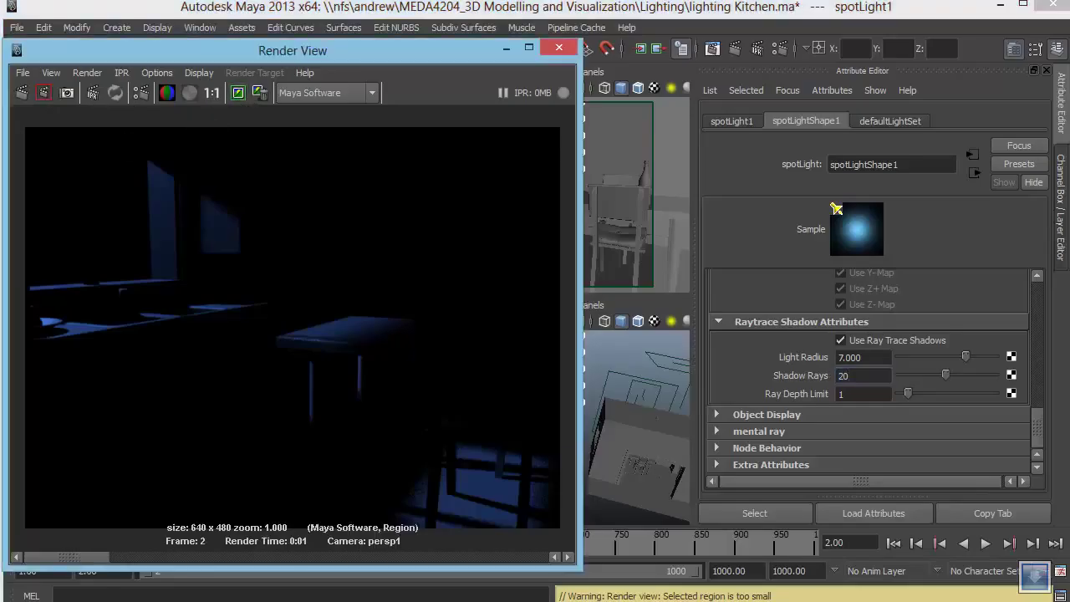
pyautogui.click(21, 93)
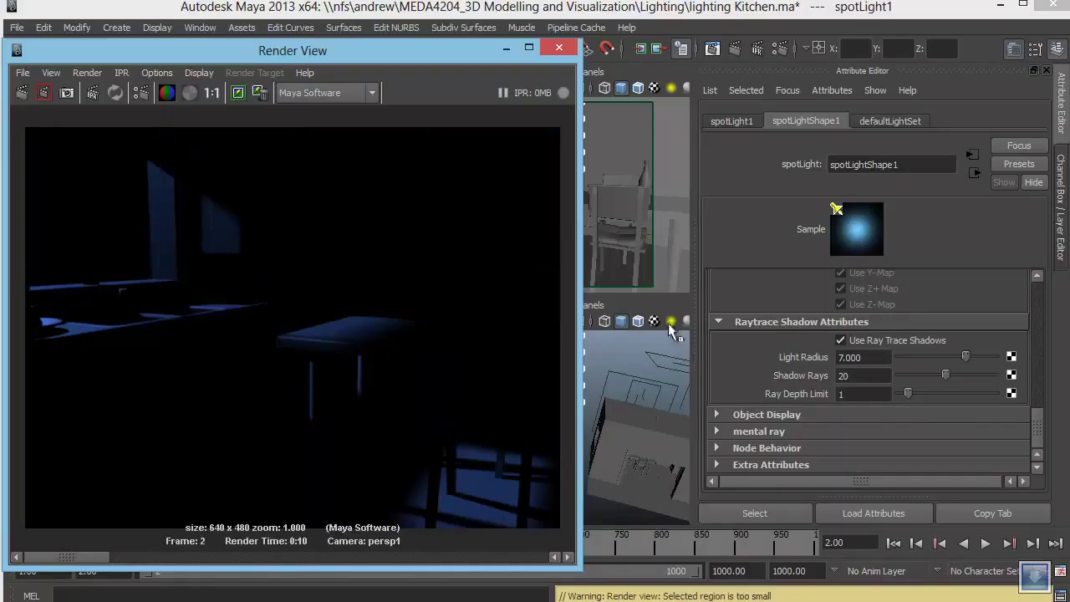
# Raise Shadow Rays to 25, then 30, and re-render the kitchen
pyautogui.moveTo(861, 378); pyautogui.dragTo(781, 381)
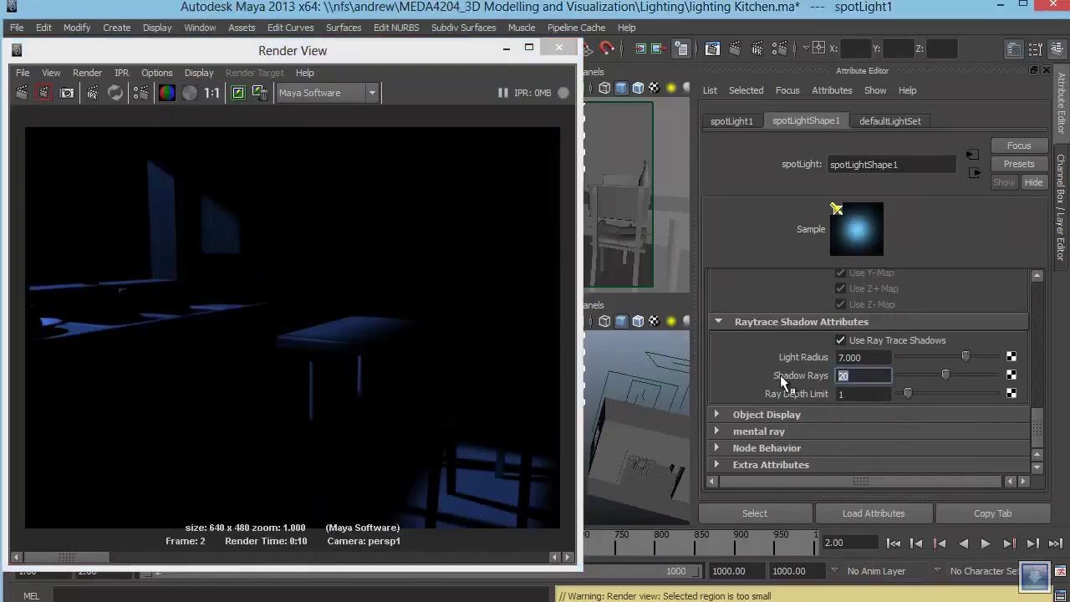
pyautogui.write('25')
pyautogui.press('Return')
pyautogui.moveTo(87, 556); pyautogui.dragTo(13, 552)
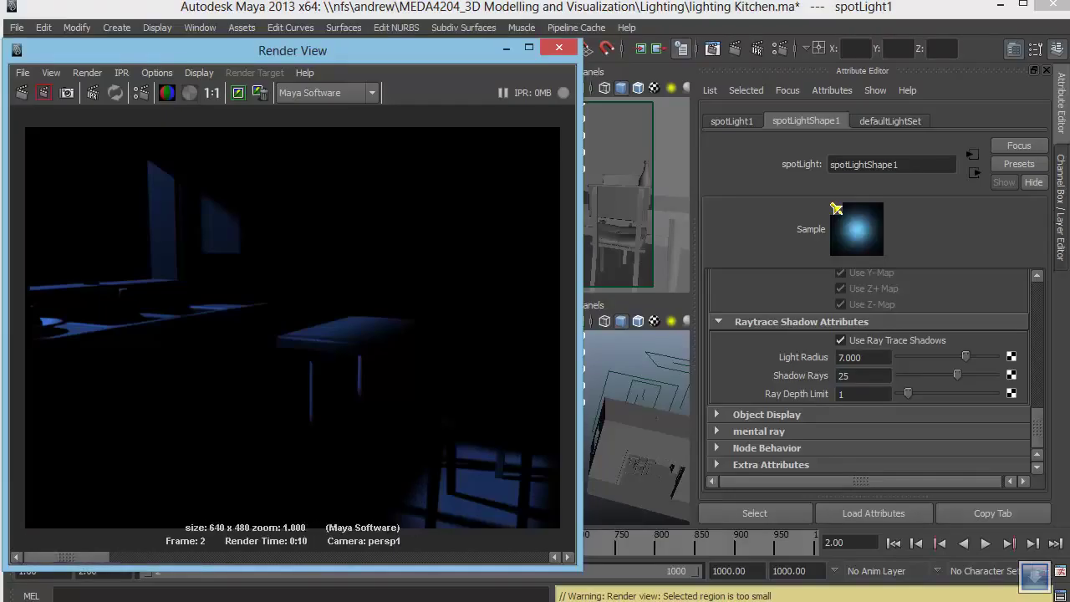
pyautogui.doubleClick(862, 375)
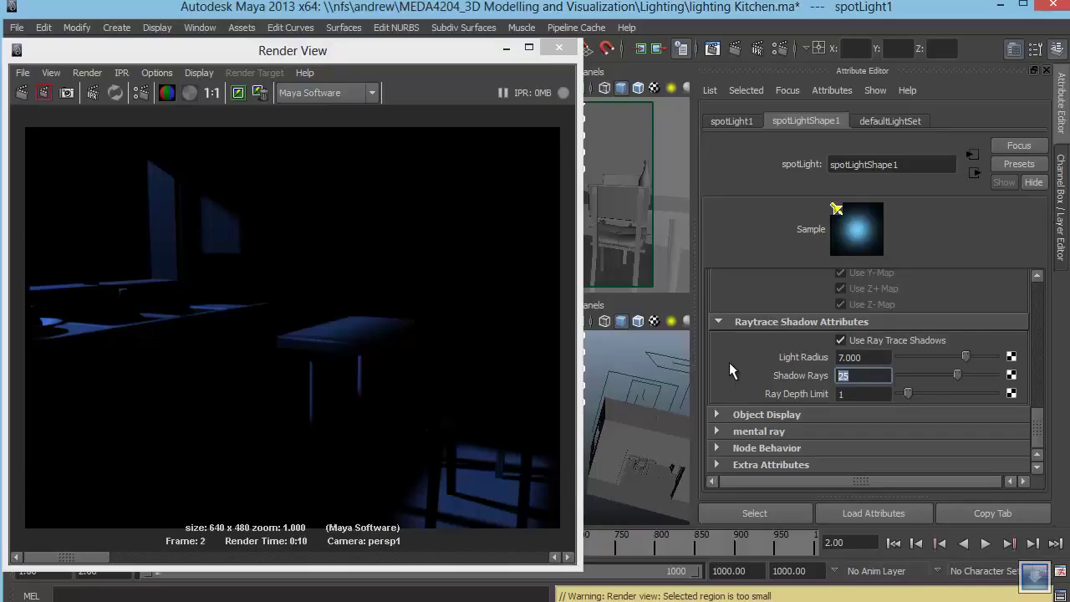
pyautogui.write('30')
pyautogui.click(24, 94)
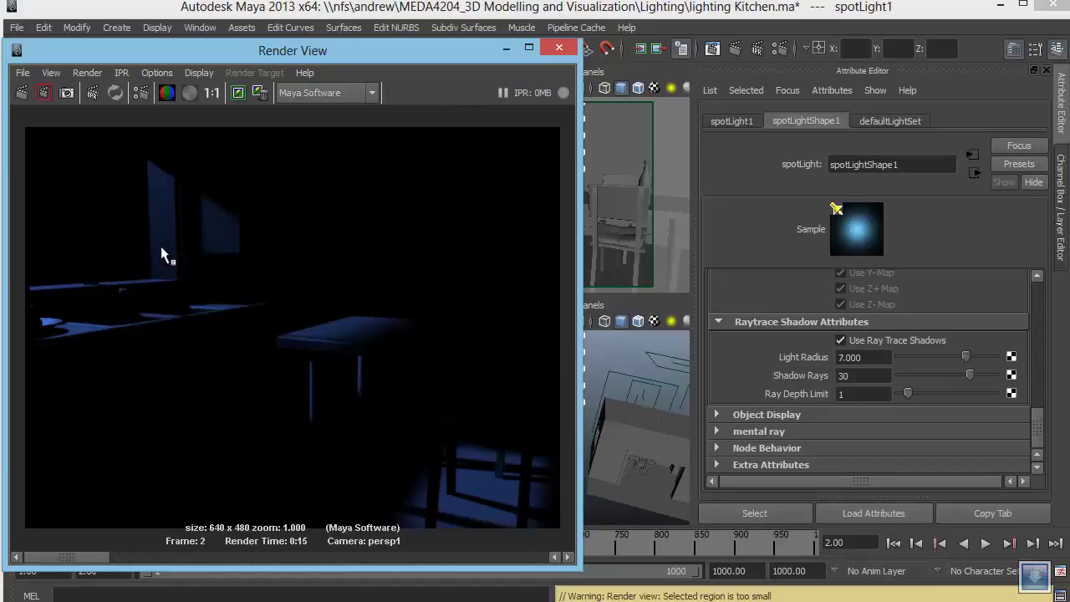
# Close the render preview, create a new point light, and raise it upward
pyautogui.click(559, 48)
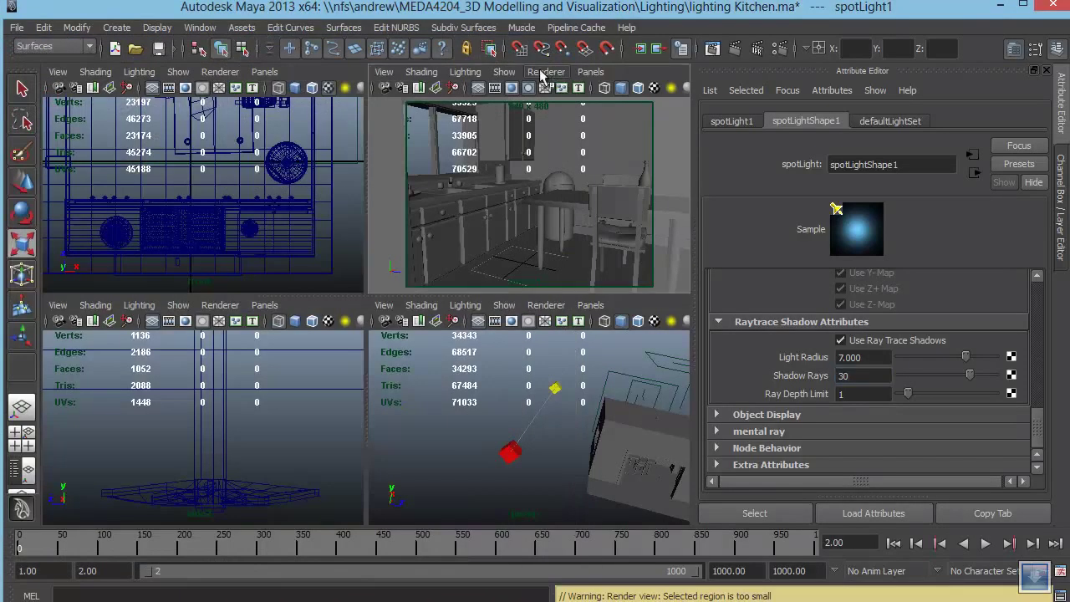
pyautogui.click(117, 28)
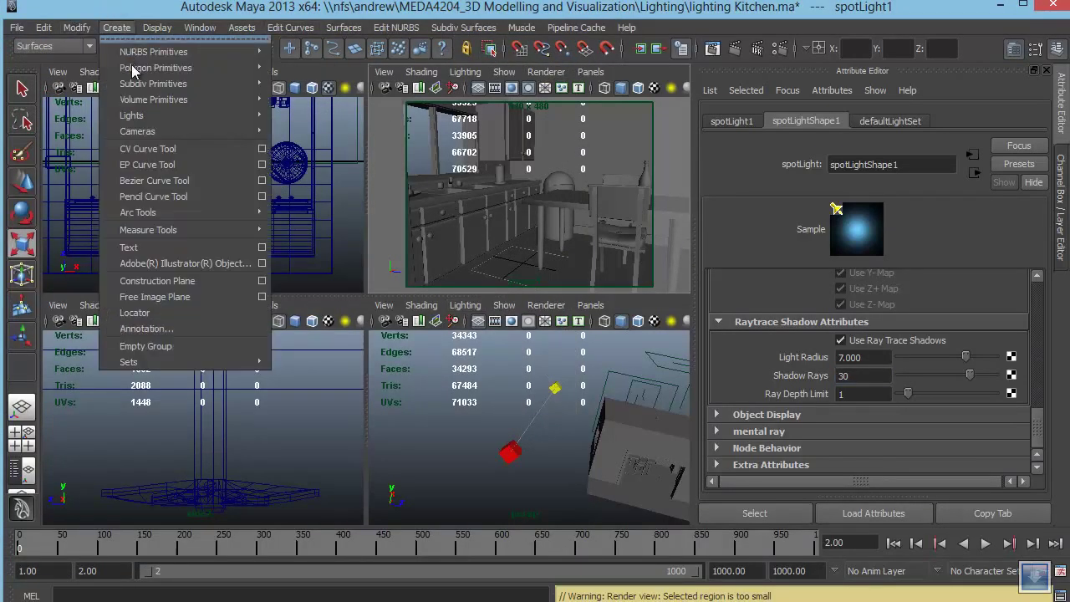
pyautogui.moveTo(242, 131)
pyautogui.moveTo(167, 115)
pyautogui.click(314, 161)
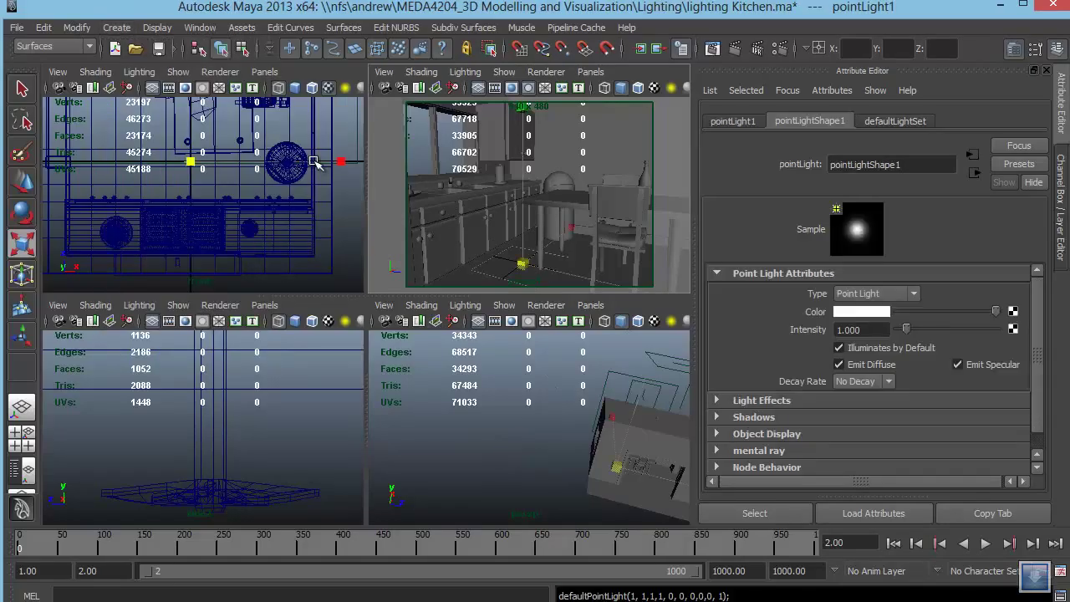
pyautogui.press('w')
pyautogui.moveTo(523, 199); pyautogui.dragTo(509, 89)
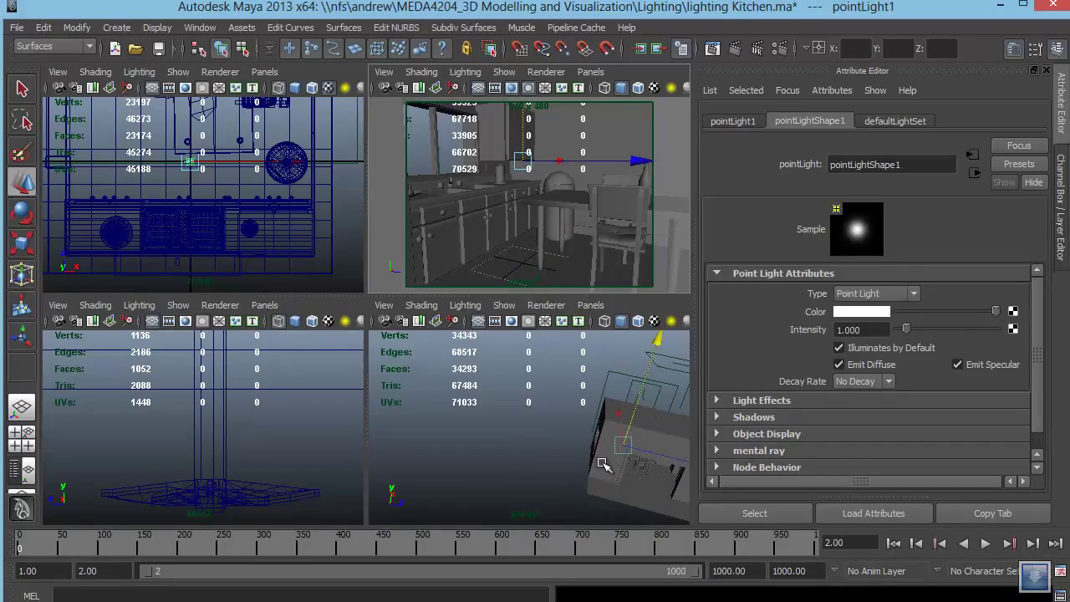
# Position pointLight1 near the kitchen window above the sink and select its Intensity value
pyautogui.keyDown('alt'); pyautogui.moveTo(551, 448); pyautogui.dragTo(468, 451); pyautogui.keyUp('alt')
pyautogui.press('t')
pyautogui.moveTo(573, 449); pyautogui.dragTo(458, 348)
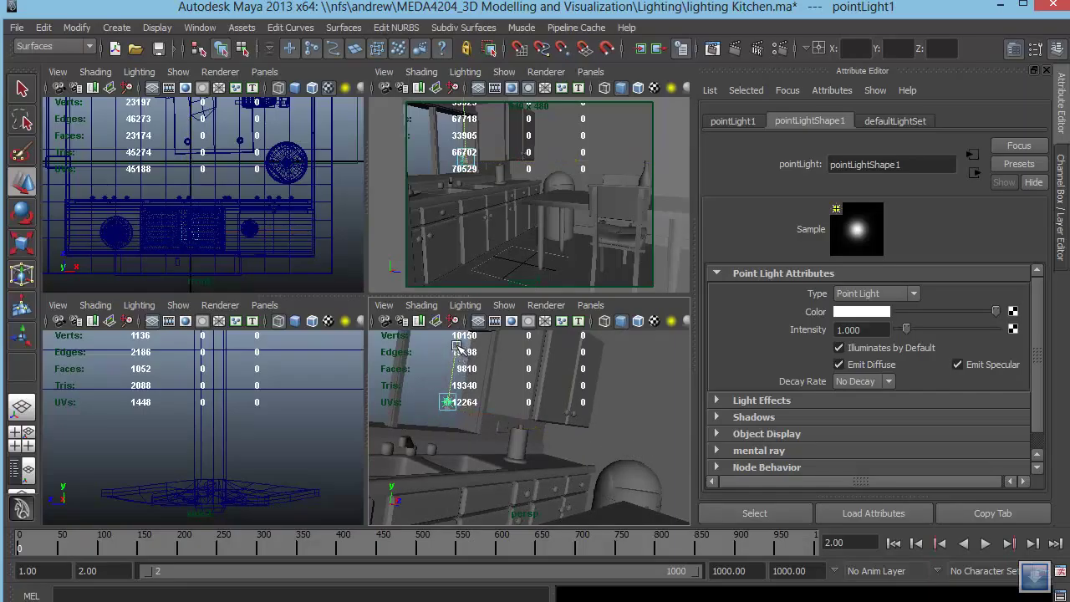
pyautogui.press('w')
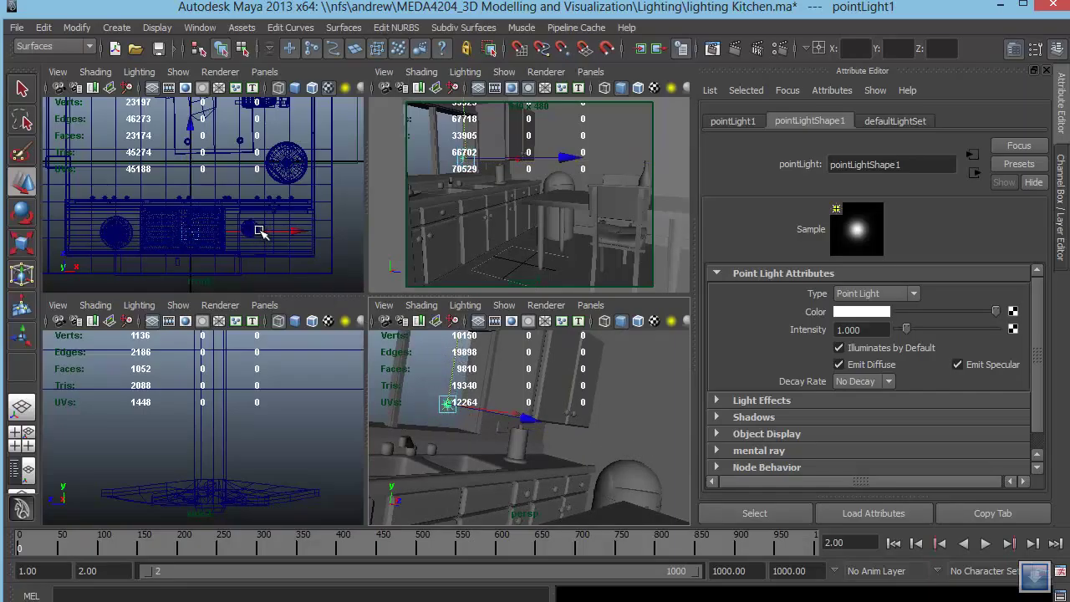
pyautogui.moveTo(261, 232); pyautogui.dragTo(283, 235)
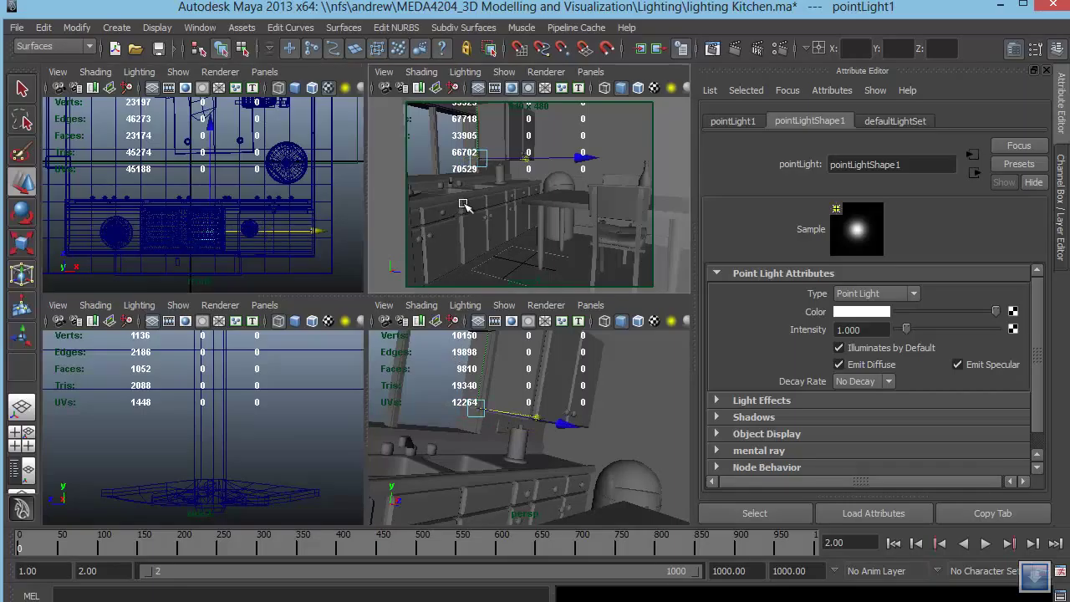
pyautogui.keyDown('alt'); pyautogui.moveTo(527, 474); pyautogui.dragTo(506, 430); pyautogui.keyUp('alt')
pyautogui.moveTo(434, 346); pyautogui.dragTo(535, 407)
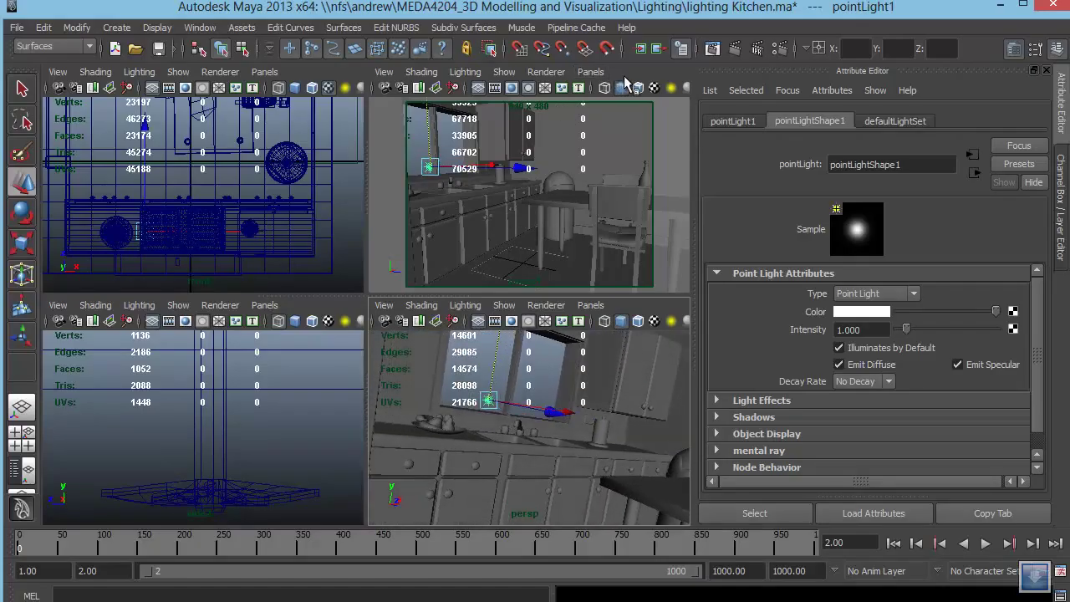
pyautogui.moveTo(875, 329); pyautogui.dragTo(753, 343)
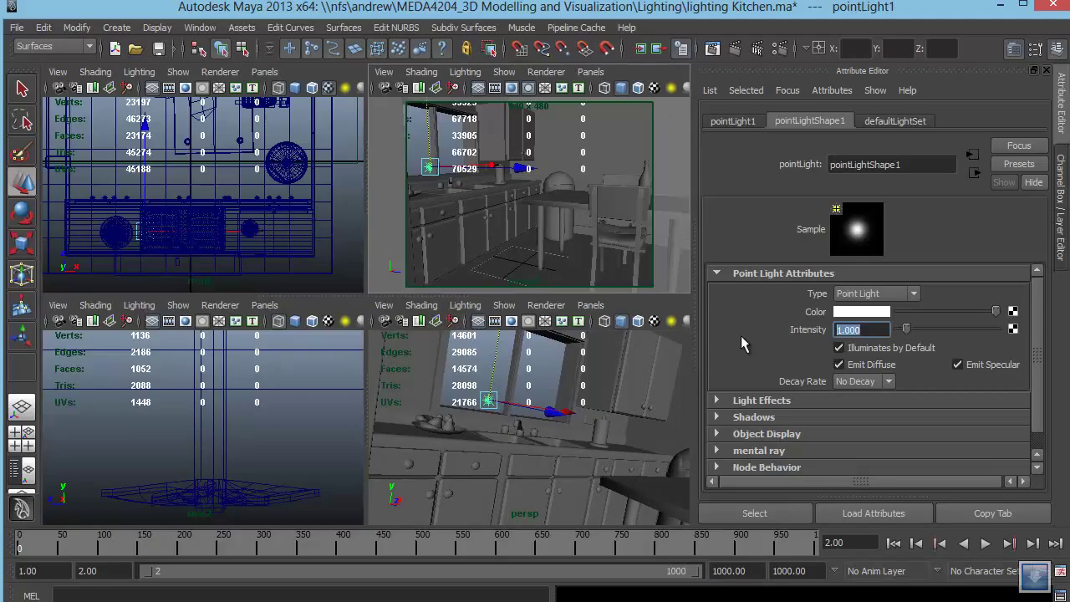
# Set pointLight1 to intensity 0.2, tint it blue from Color History, and reopen Render View
pyautogui.write('0.2')
pyautogui.press('Return')
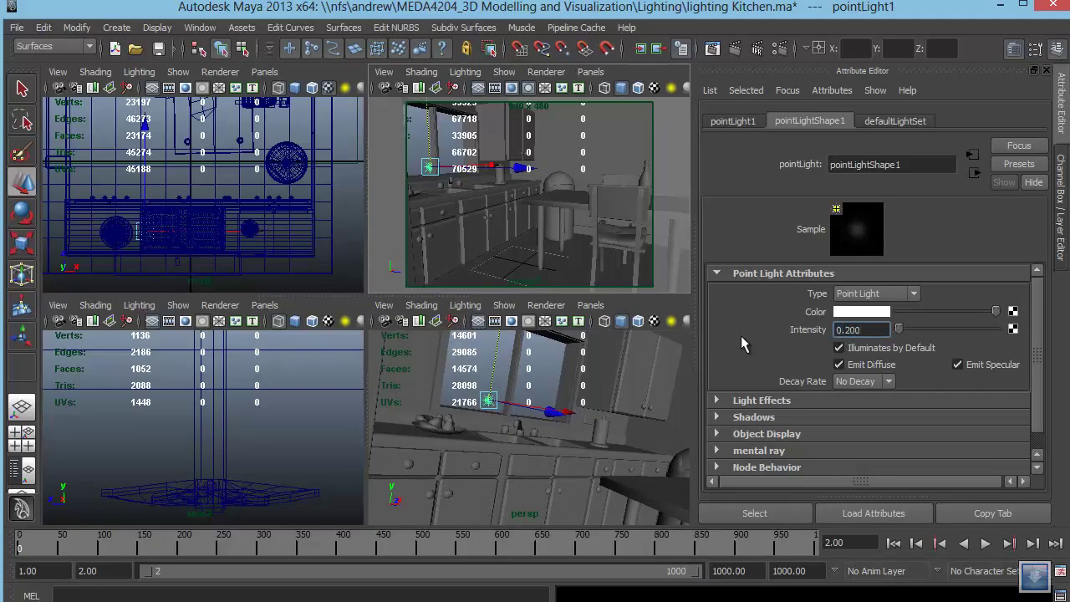
pyautogui.click(868, 314)
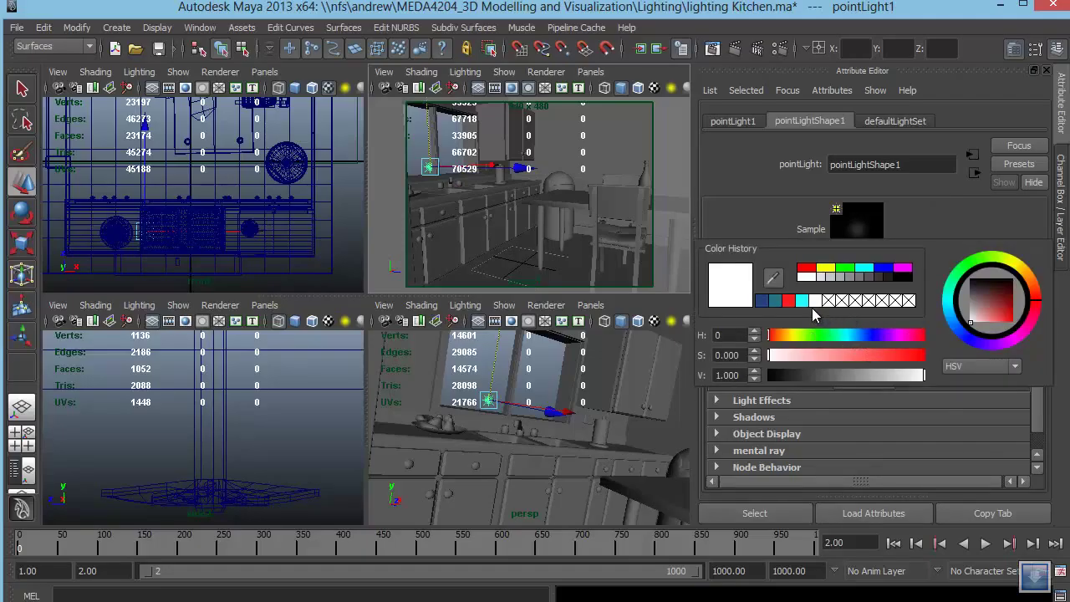
pyautogui.click(764, 302)
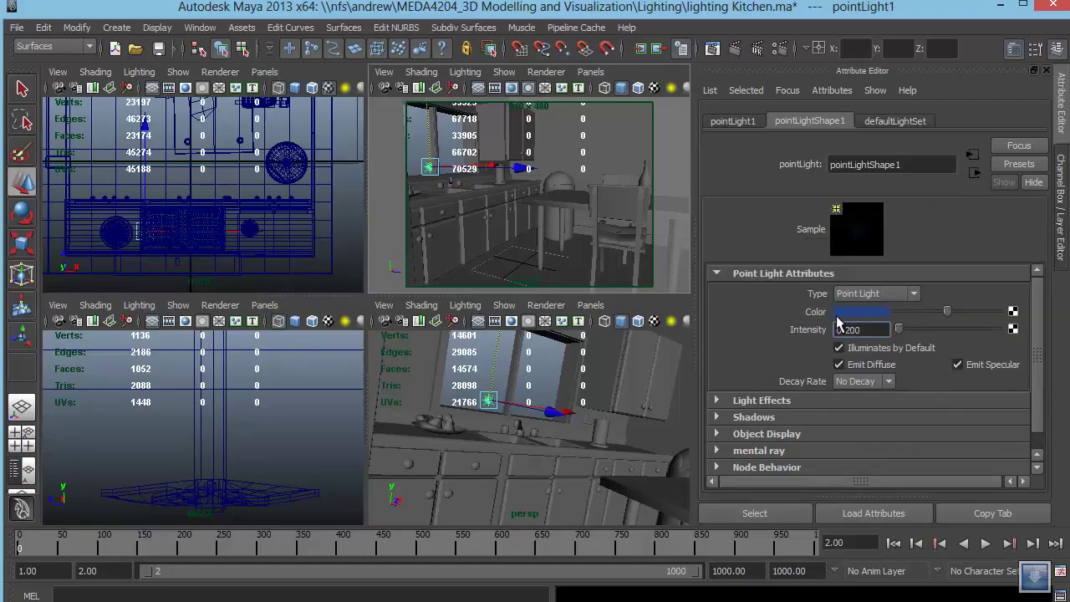
pyautogui.click(856, 314)
pyautogui.click(712, 49)
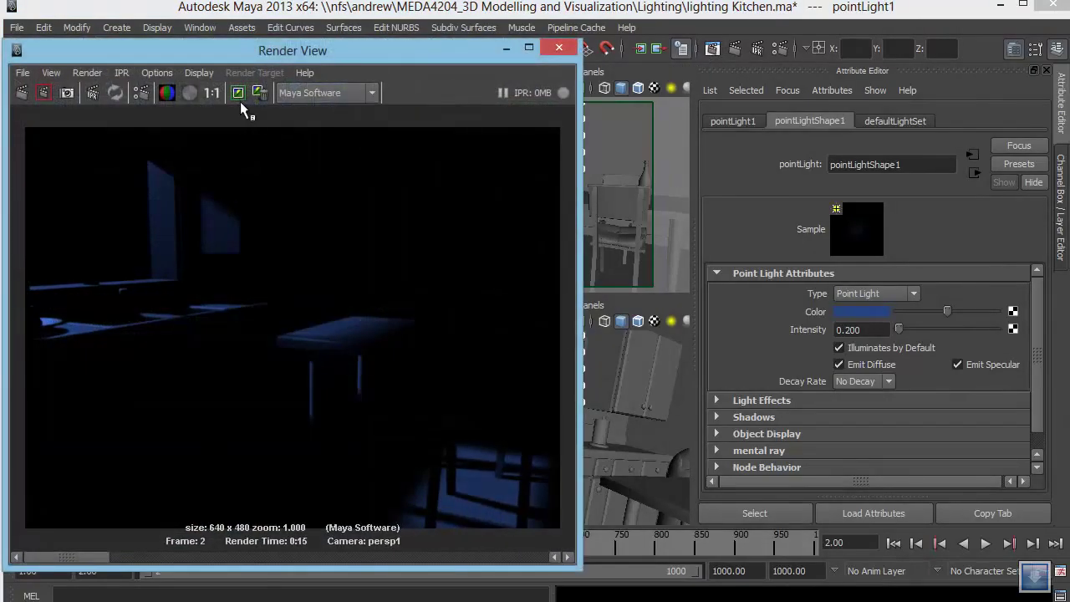
# Render the frame with the blue fill, flip through stored renders to compare, then close the preview
pyautogui.click(21, 93)
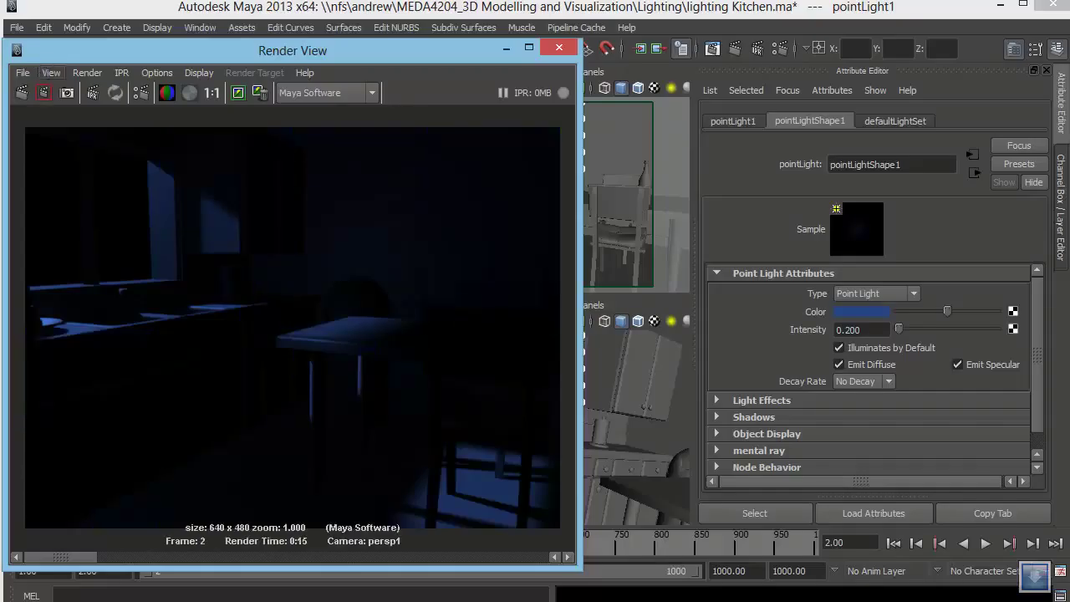
pyautogui.click(125, 558)
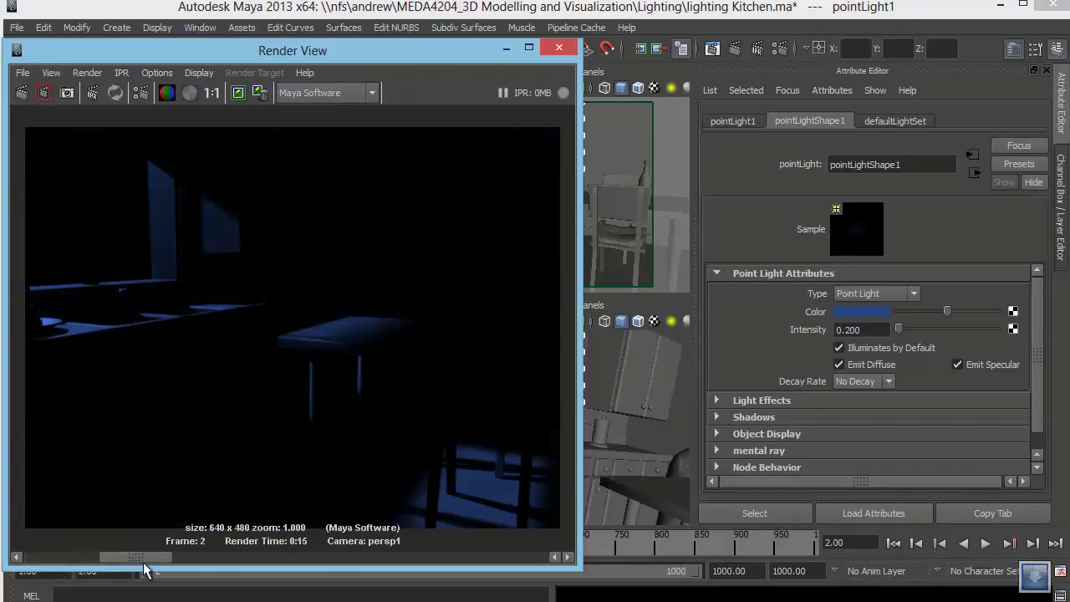
pyautogui.click(74, 557)
pyautogui.click(103, 558)
pyautogui.click(68, 557)
pyautogui.click(134, 557)
pyautogui.click(73, 558)
pyautogui.click(72, 558)
pyautogui.click(72, 557)
pyautogui.click(70, 557)
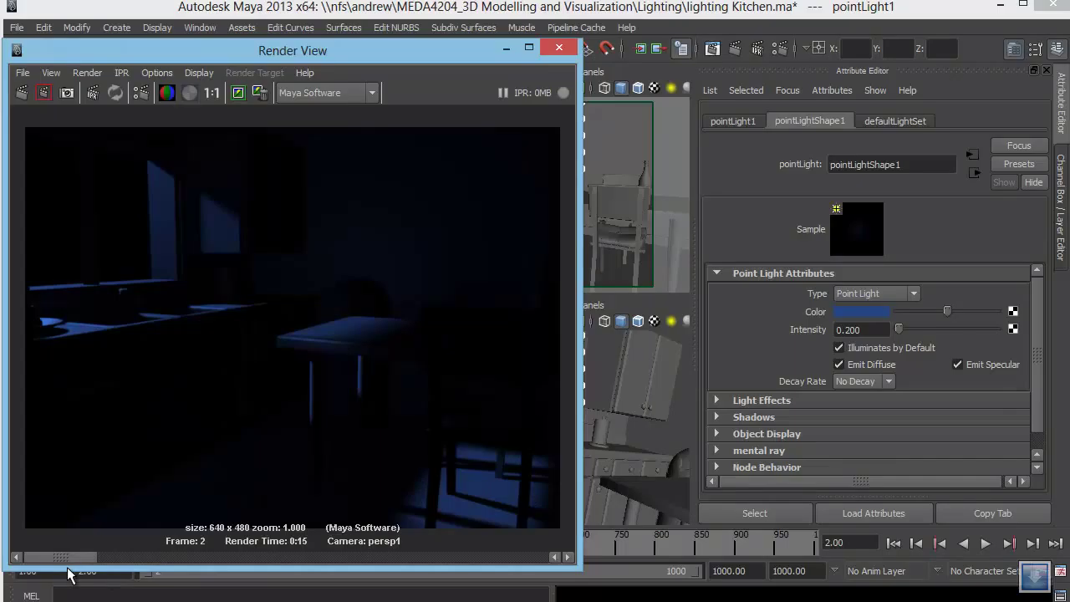
pyautogui.doubleClick(68, 568)
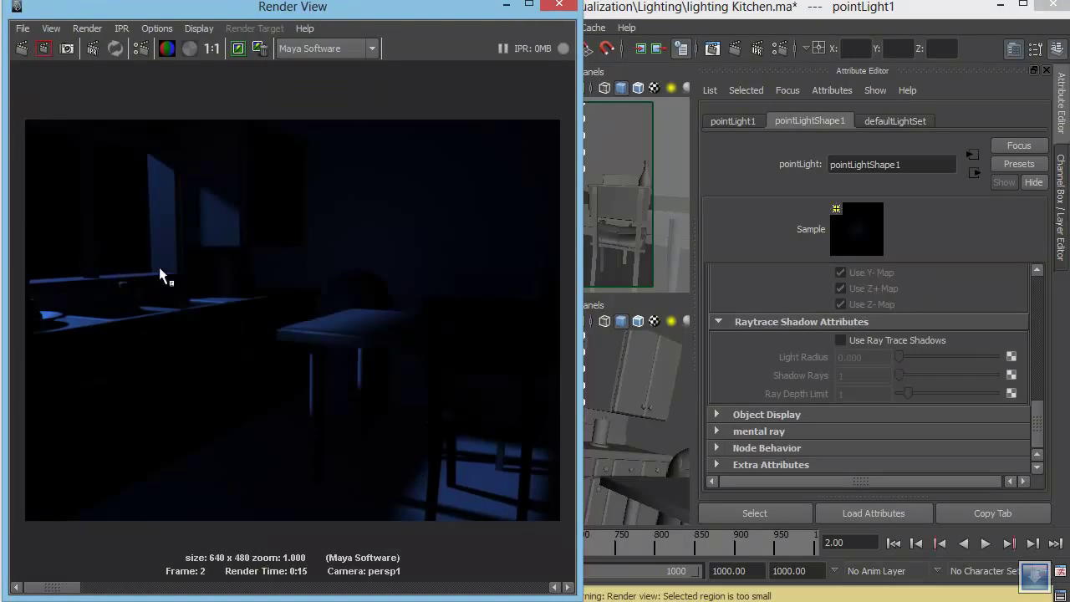
pyautogui.click(559, 4)
# Create pointLight2 and move it up above the kitchen counter using the top and perspective views
pyautogui.click(117, 27)
pyautogui.moveTo(180, 117)
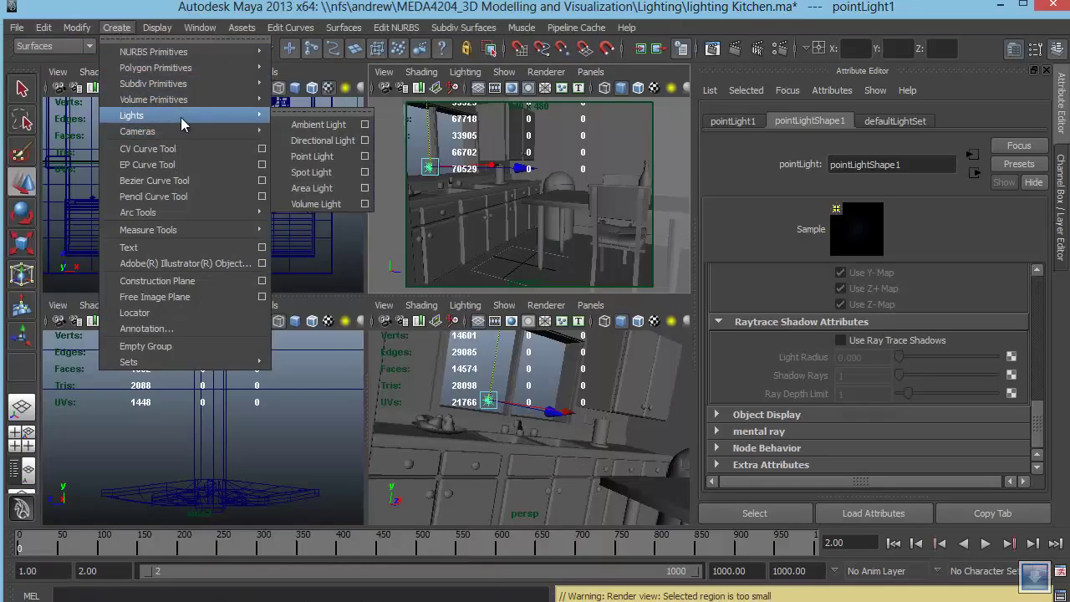
pyautogui.click(325, 160)
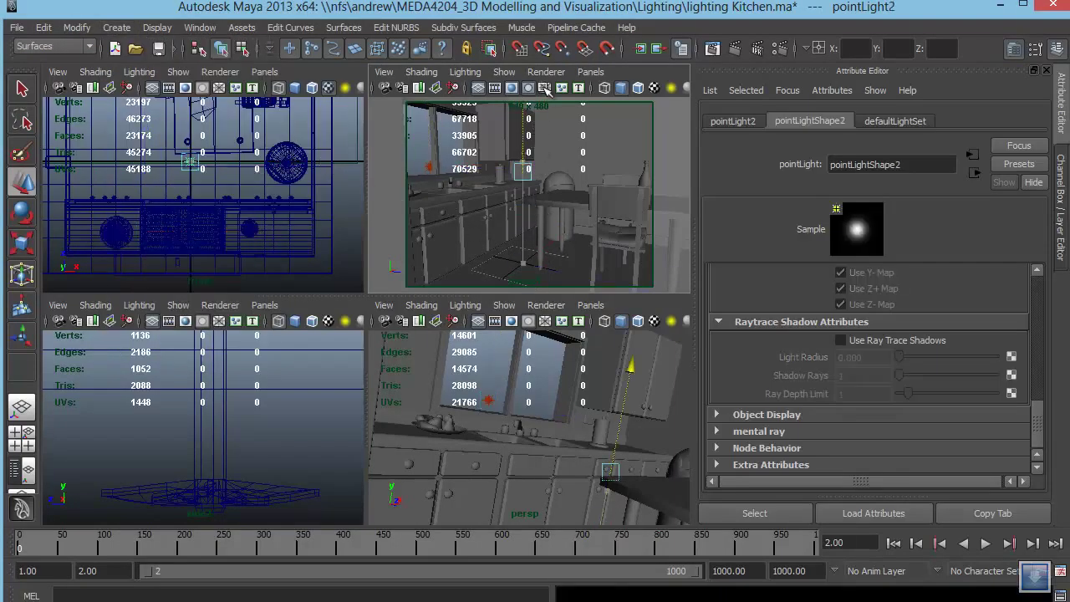
pyautogui.moveTo(266, 163); pyautogui.dragTo(243, 160)
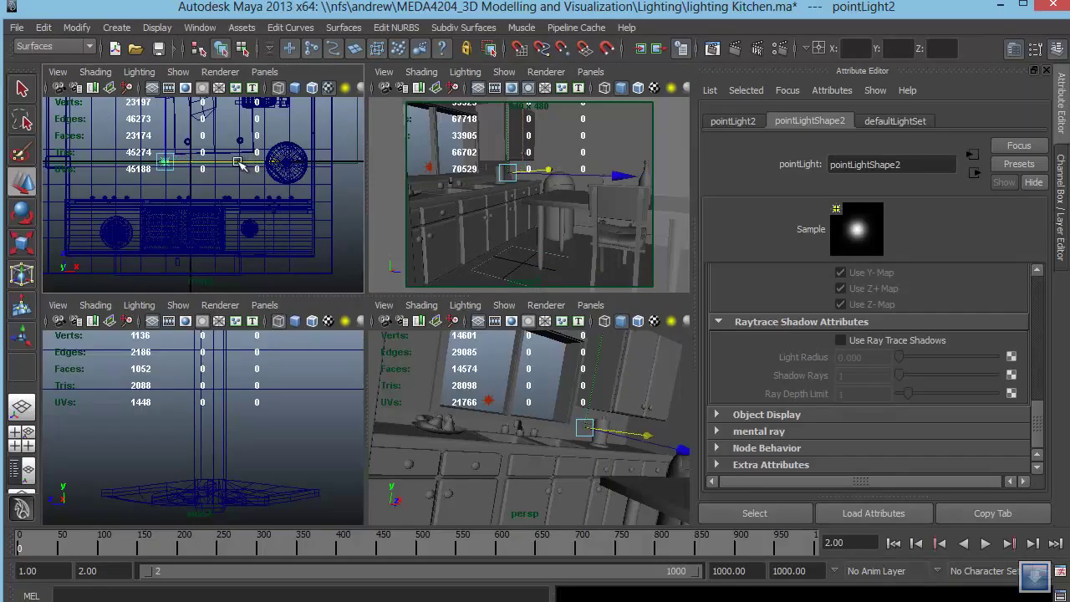
pyautogui.moveTo(164, 120); pyautogui.dragTo(163, 155)
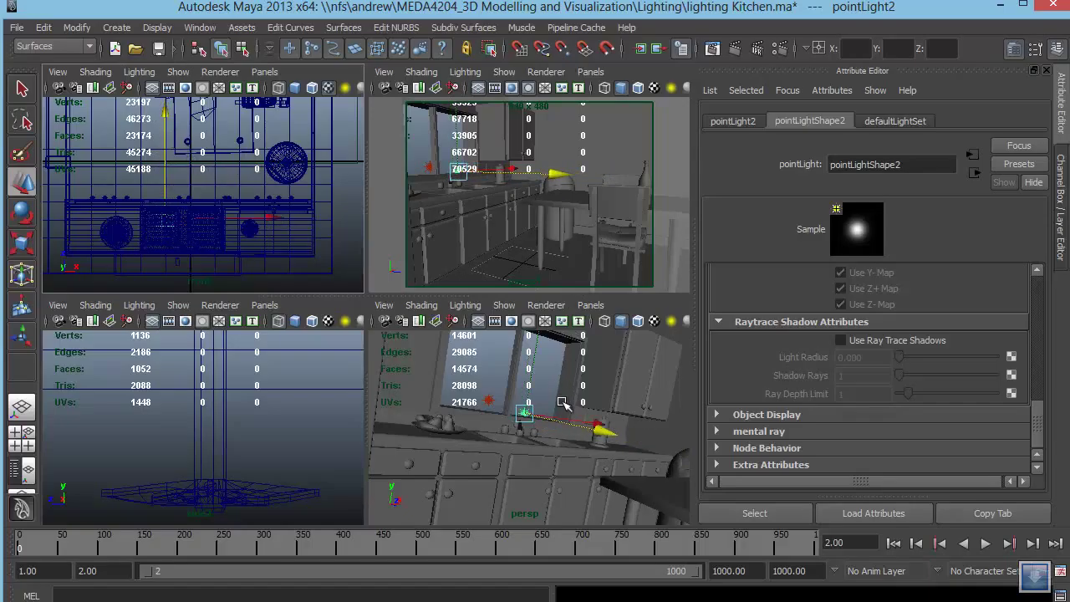
pyautogui.moveTo(561, 403); pyautogui.dragTo(496, 472, button='middle')
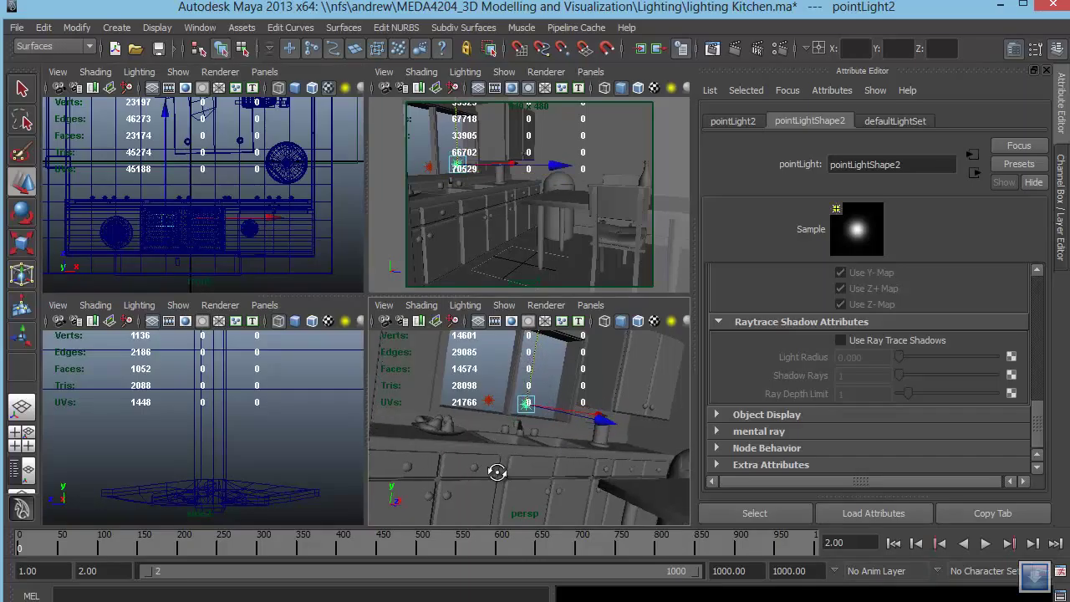
pyautogui.moveTo(497, 472)
pyautogui.keyDown('alt'); pyautogui.mouseDown()
pyautogui.moveTo(602, 418)
pyautogui.moveTo(654, 430)
pyautogui.moveTo(637, 439)
pyautogui.moveTo(616, 516)
pyautogui.moveTo(591, 461)
pyautogui.moveTo(644, 494)
pyautogui.moveTo(662, 468)
pyautogui.mouseUp(); pyautogui.keyUp('alt')
pyautogui.keyDown('alt'); pyautogui.moveTo(642, 432); pyautogui.dragTo(648, 344); pyautogui.keyUp('alt')
pyautogui.scroll(5, 844, 329)
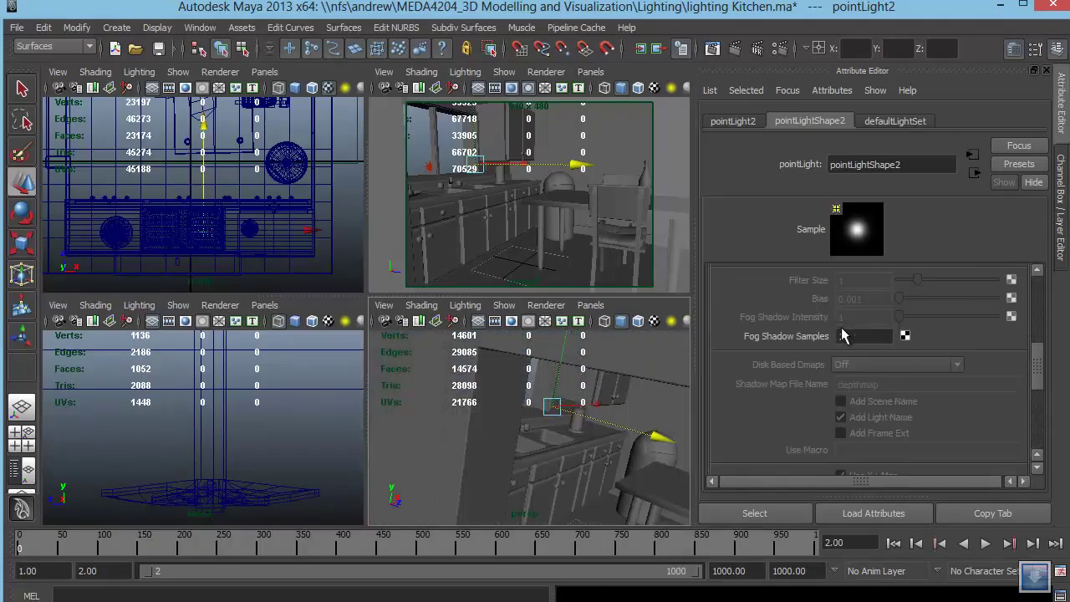
# Set pointLight2 to intensity 0.2, tint it blue, and render the perspective view
pyautogui.moveTo(879, 332); pyautogui.dragTo(652, 313)
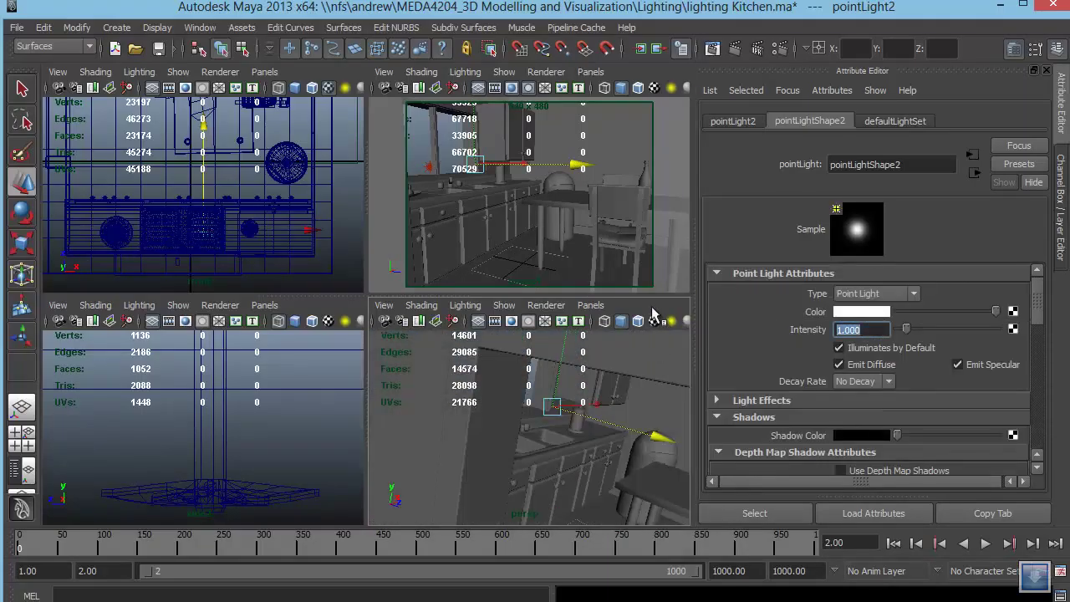
pyautogui.write('0.2')
pyautogui.press('Return')
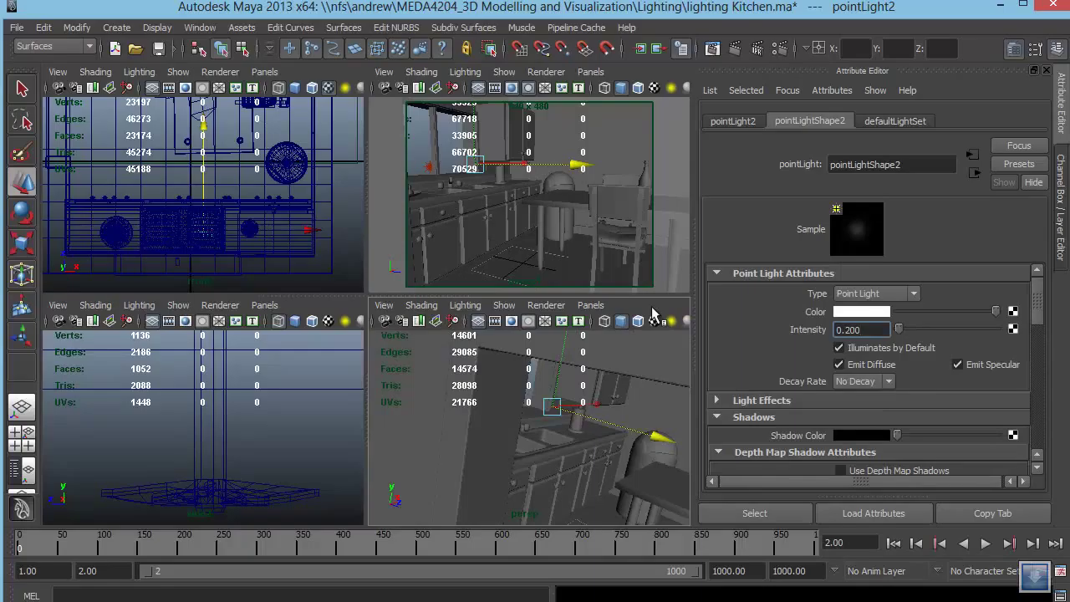
pyautogui.click(854, 316)
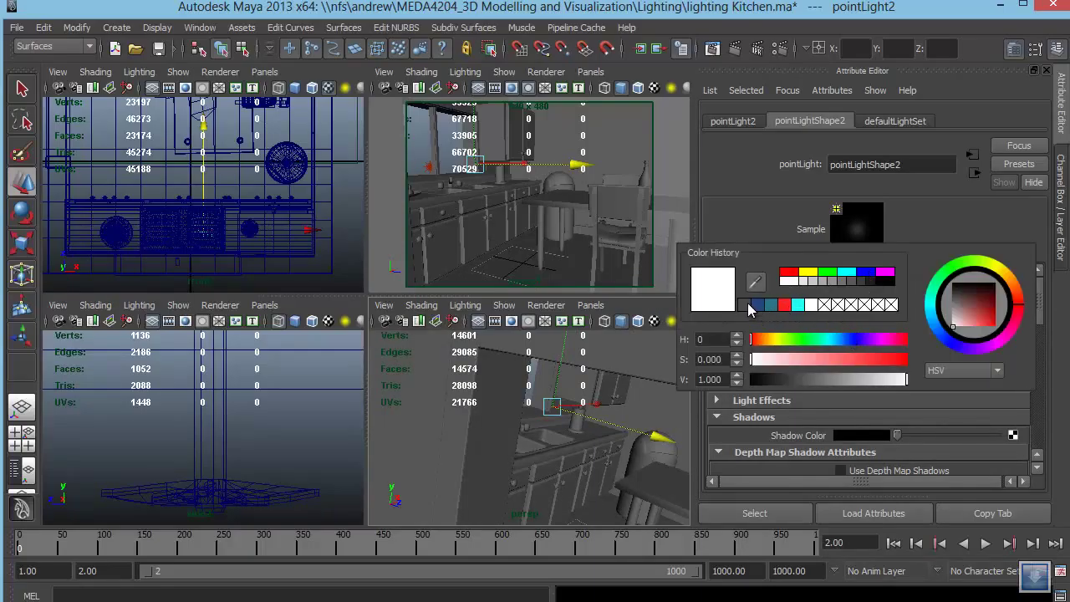
pyautogui.click(756, 305)
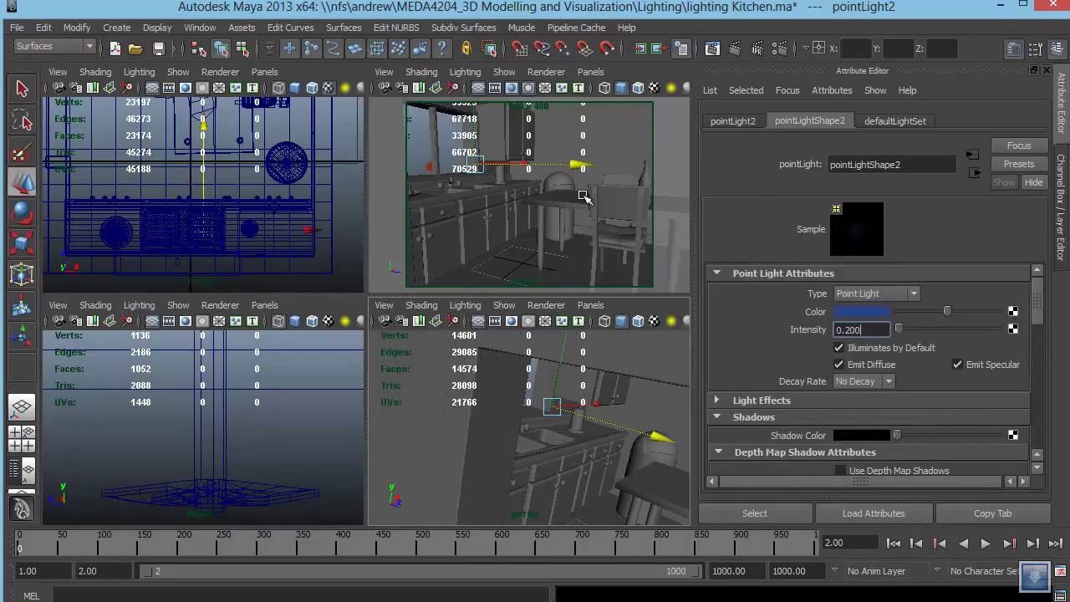
pyautogui.click(613, 89)
pyautogui.click(724, 48)
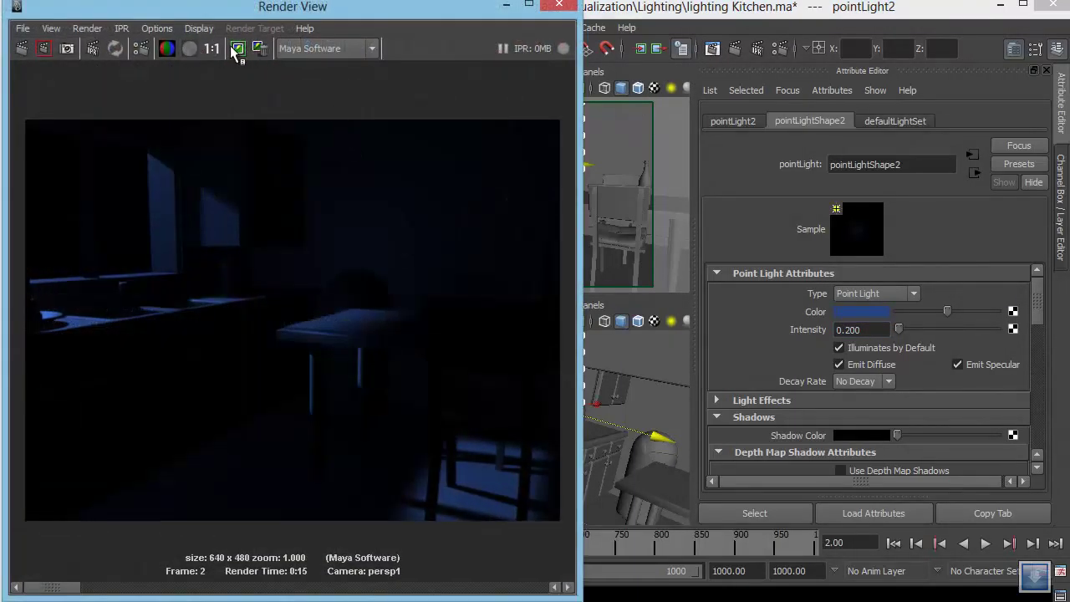
# Redo the previous render and compare it against the stored images
pyautogui.click(21, 48)
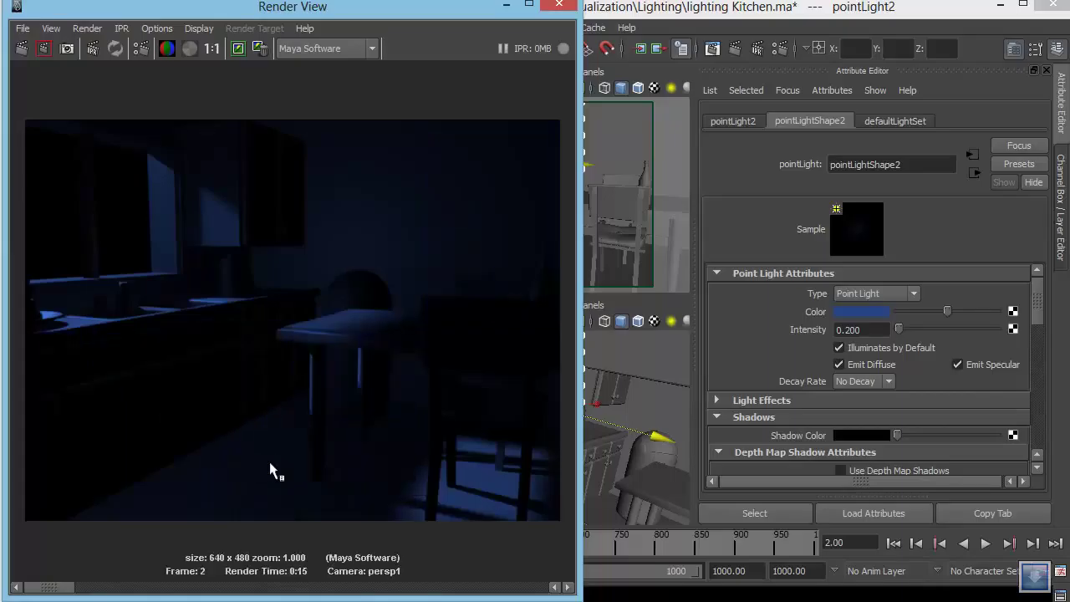
pyautogui.moveTo(80, 591)
pyautogui.mouseDown()
pyautogui.moveTo(64, 590)
pyautogui.moveTo(108, 588)
pyautogui.moveTo(50, 589)
pyautogui.moveTo(117, 588)
pyautogui.moveTo(55, 593)
pyautogui.moveTo(107, 599)
pyautogui.moveTo(60, 593)
pyautogui.moveTo(107, 587)
pyautogui.moveTo(60, 592)
pyautogui.mouseUp()
pyautogui.moveTo(67, 588)
pyautogui.mouseDown()
pyautogui.moveTo(107, 587)
pyautogui.moveTo(0, 589)
pyautogui.moveTo(103, 591)
pyautogui.moveTo(35, 593)
pyautogui.moveTo(100, 589)
pyautogui.moveTo(52, 587)
pyautogui.mouseUp()
pyautogui.moveTo(67, 589)
pyautogui.mouseDown()
pyautogui.moveTo(112, 600)
pyautogui.moveTo(50, 597)
pyautogui.mouseUp()
# Lower pointLight2's intensity to 0.15 and close the render preview
pyautogui.click(877, 330)
pyautogui.write('0.')
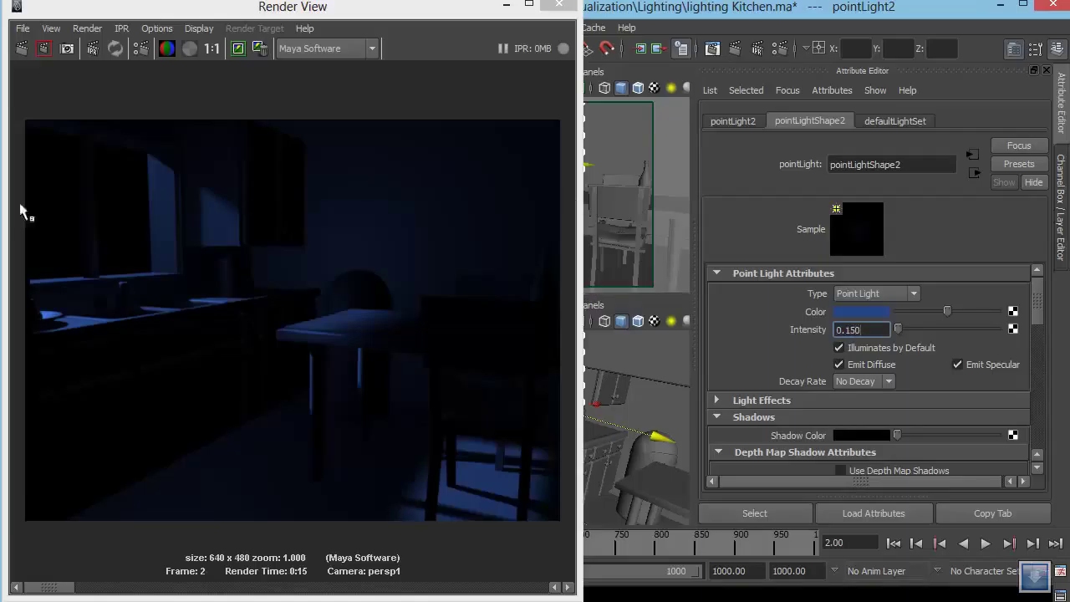
pyautogui.click(60, 587)
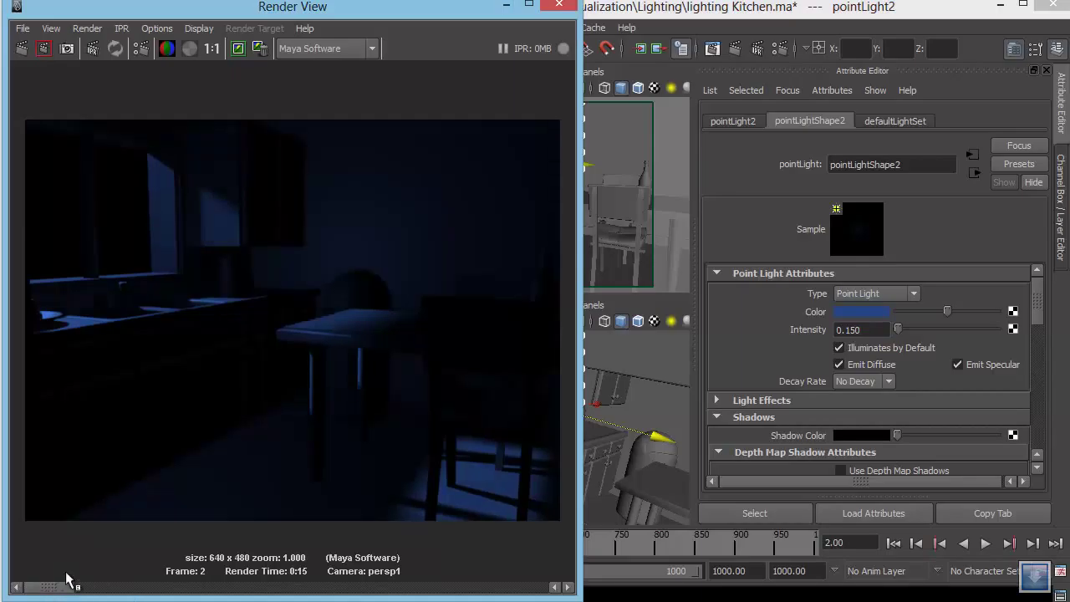
pyautogui.click(559, 7)
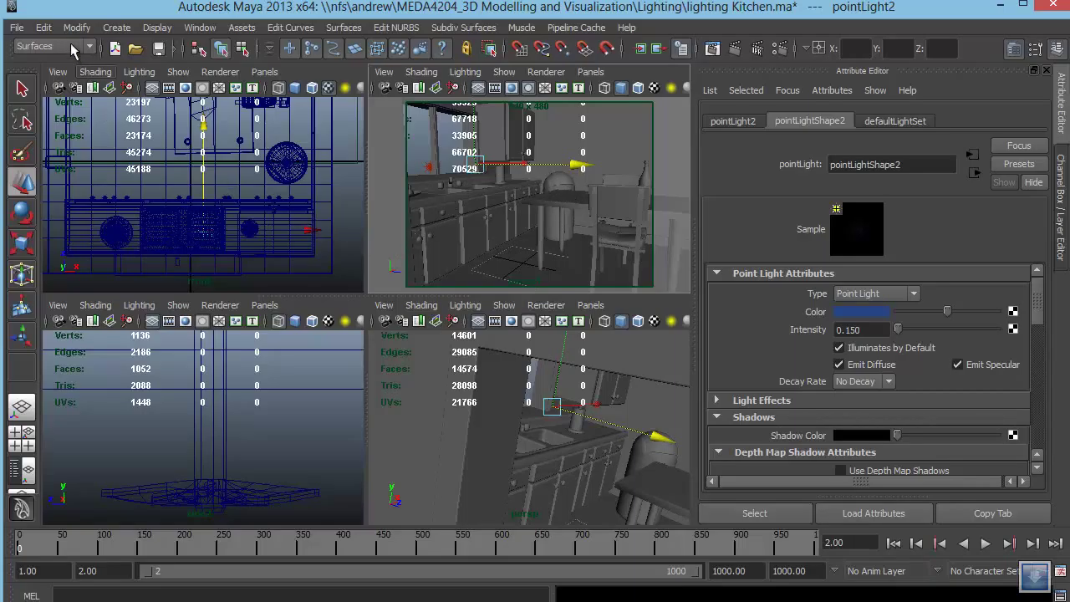
# Create pointLight3 and move it up and sideways along X near the table
pyautogui.click(117, 28)
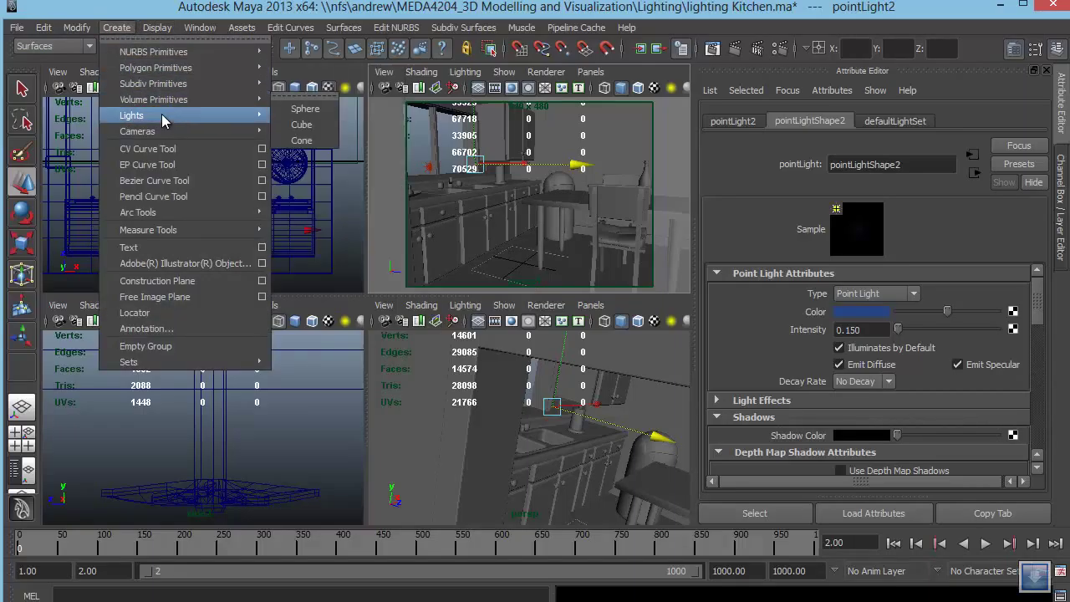
pyautogui.moveTo(167, 115)
pyautogui.click(313, 156)
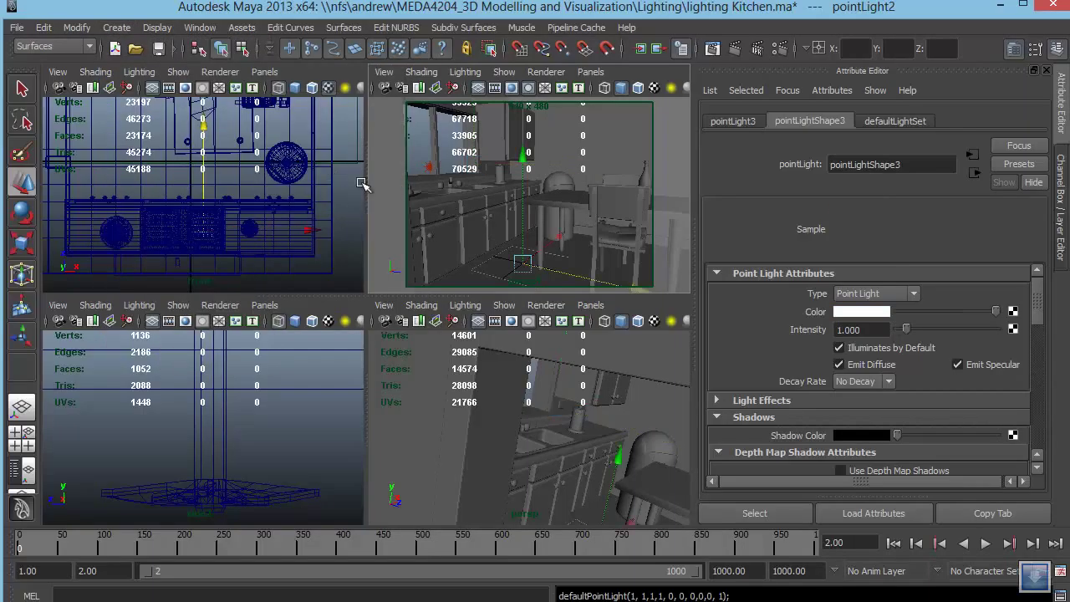
pyautogui.moveTo(523, 202); pyautogui.dragTo(531, 75)
pyautogui.click(521, 172)
pyautogui.moveTo(590, 177); pyautogui.dragTo(633, 195)
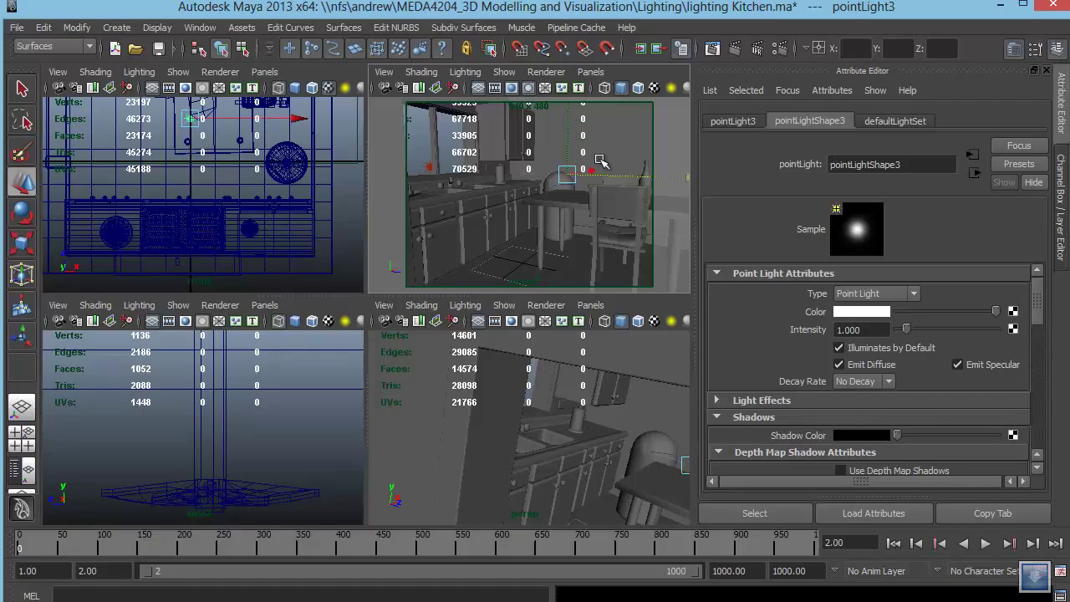
# Set pointLight3 to intensity 0.15 and give it the same dark blue colour
pyautogui.click(872, 332)
pyautogui.doubleClick(873, 332)
pyautogui.write('0.15')
pyautogui.press('Return')
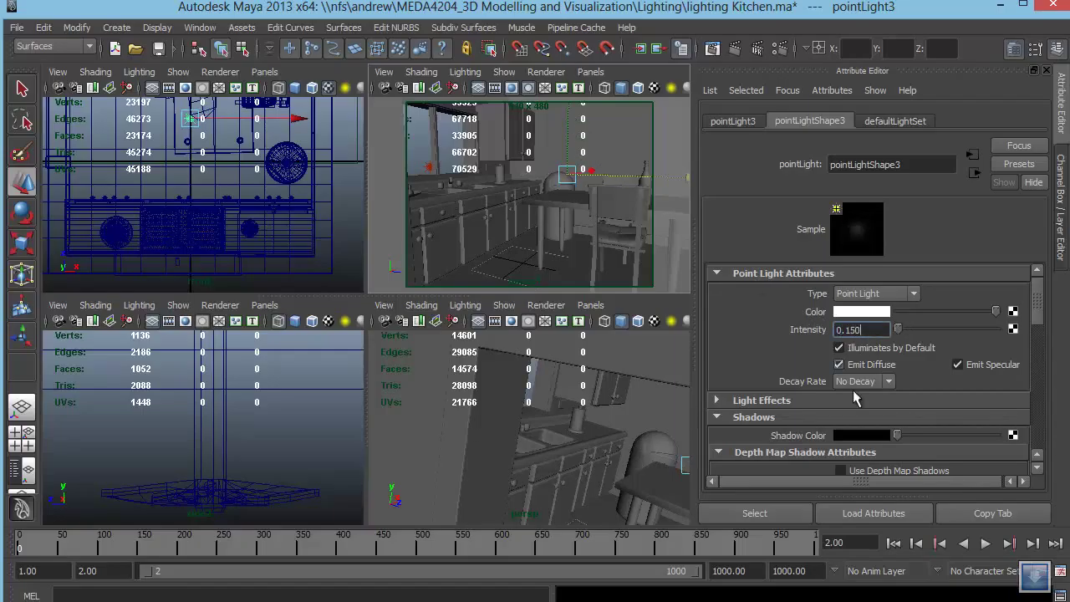
pyautogui.click(864, 313)
pyautogui.click(760, 294)
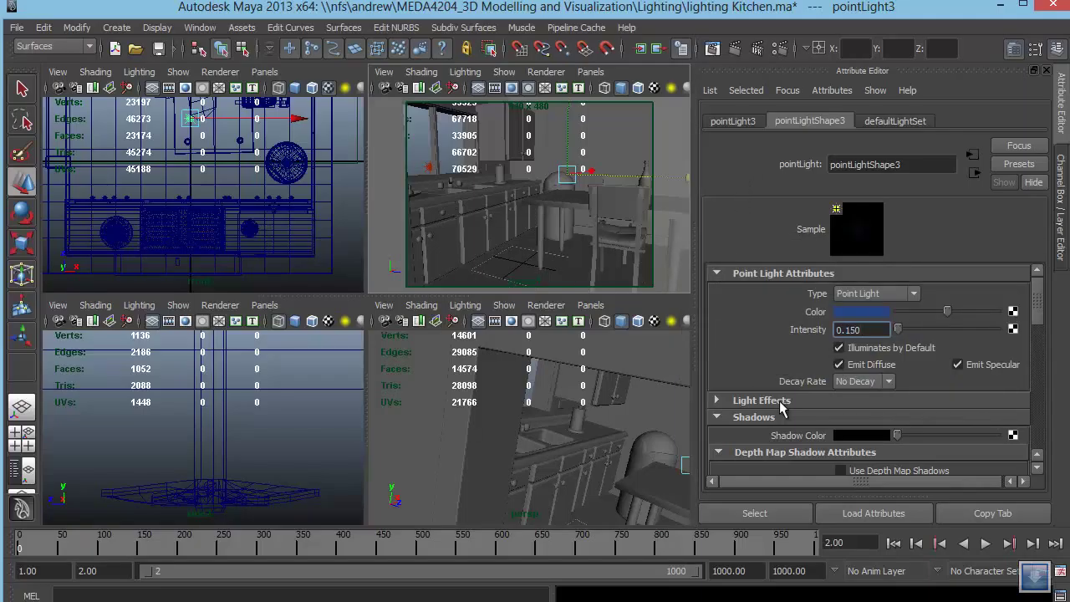
pyautogui.scroll(-5, 753, 375)
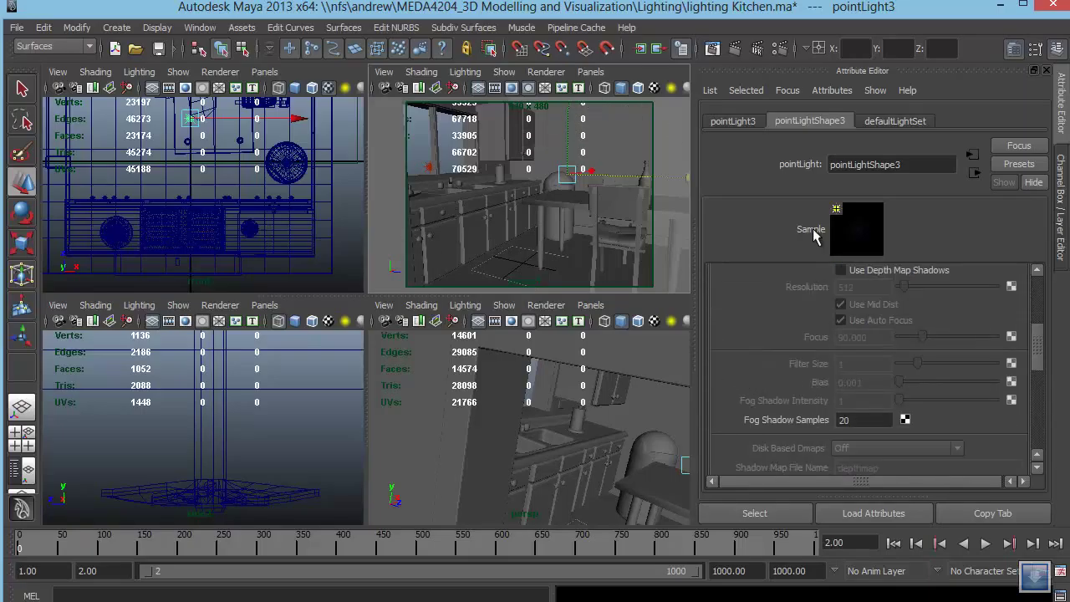
pyautogui.click(711, 48)
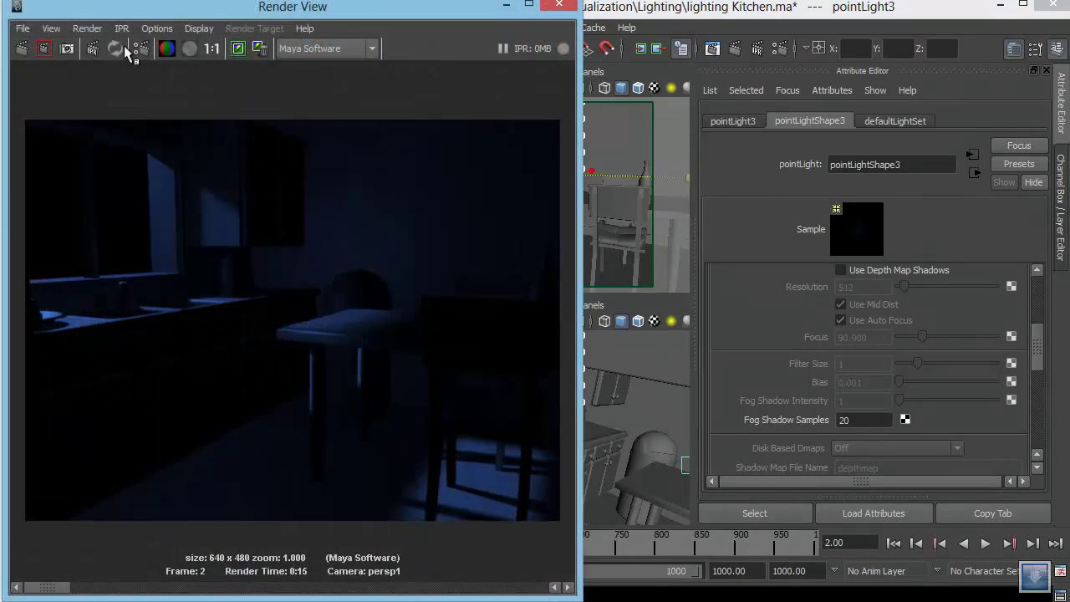
pyautogui.click(23, 50)
pyautogui.moveTo(59, 589)
pyautogui.mouseDown()
pyautogui.moveTo(369, 598)
pyautogui.moveTo(25, 590)
pyautogui.moveTo(114, 595)
pyautogui.moveTo(42, 590)
pyautogui.mouseUp()
pyautogui.click(256, 472)
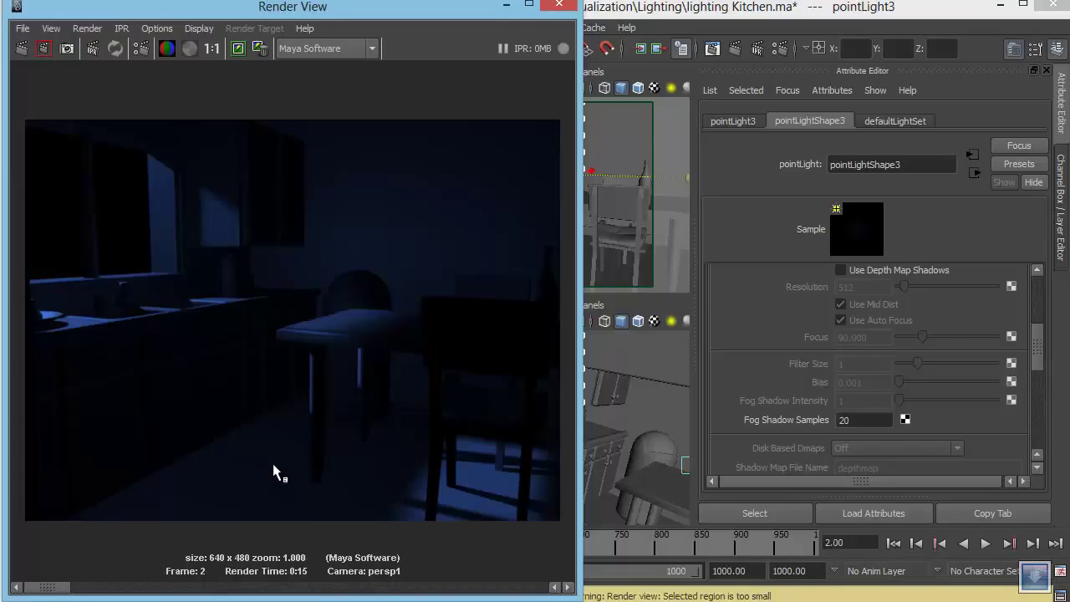
pyautogui.click(559, 6)
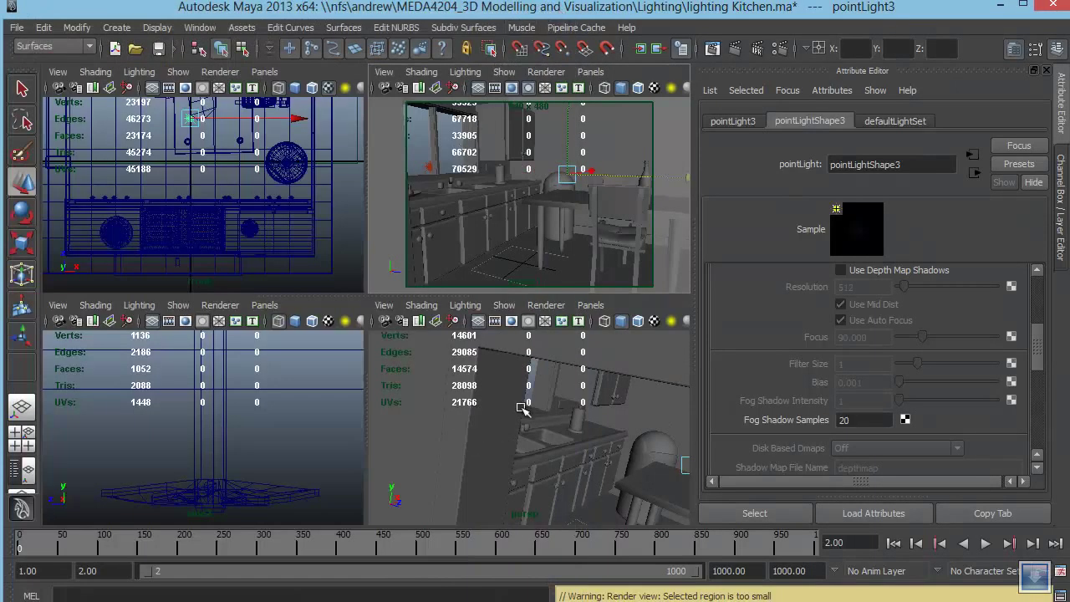
# Select the floor mesh and open the Light-Centric Light Linking editor
pyautogui.click(500, 269)
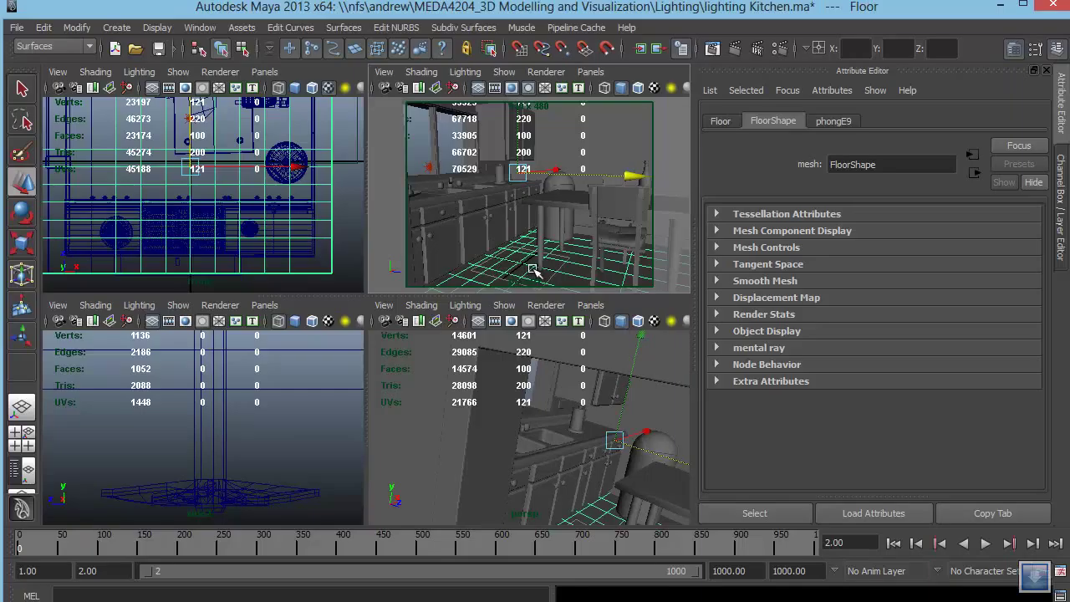
pyautogui.click(199, 27)
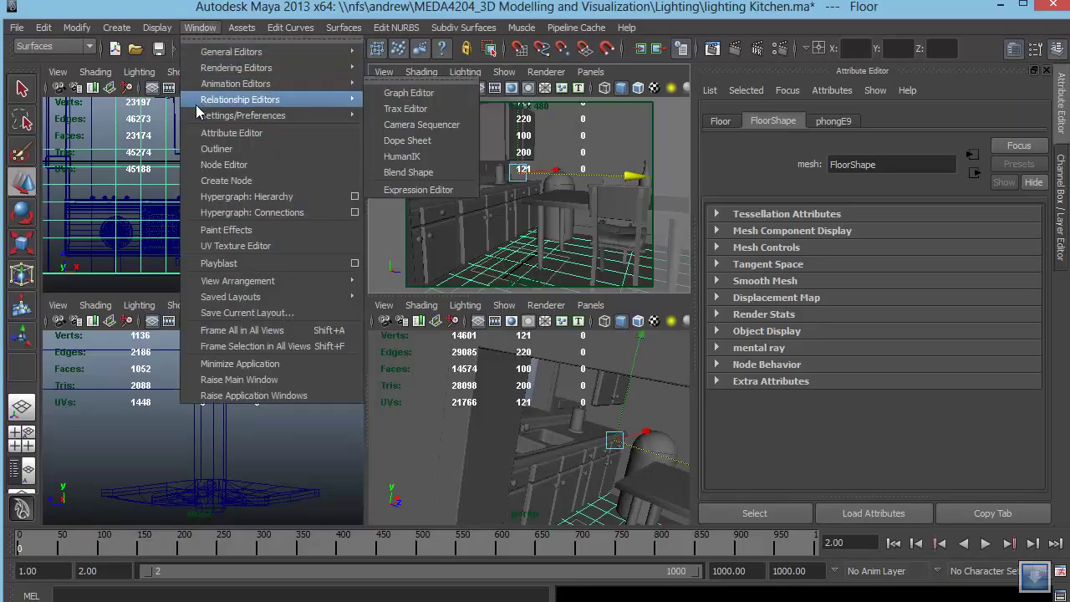
pyautogui.moveTo(251, 101)
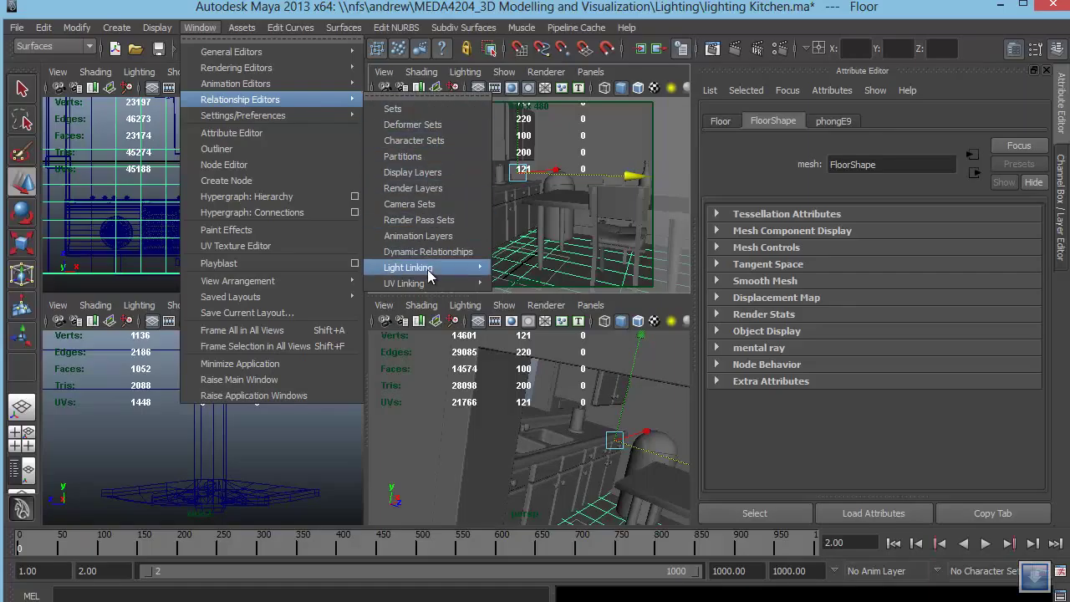
pyautogui.moveTo(428, 269)
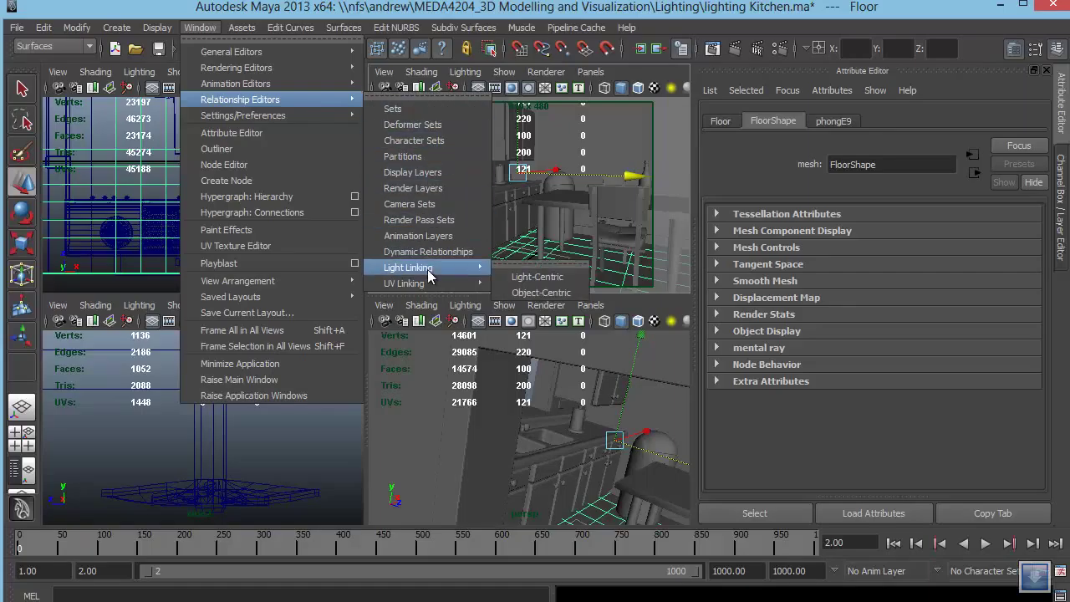
pyautogui.click(551, 279)
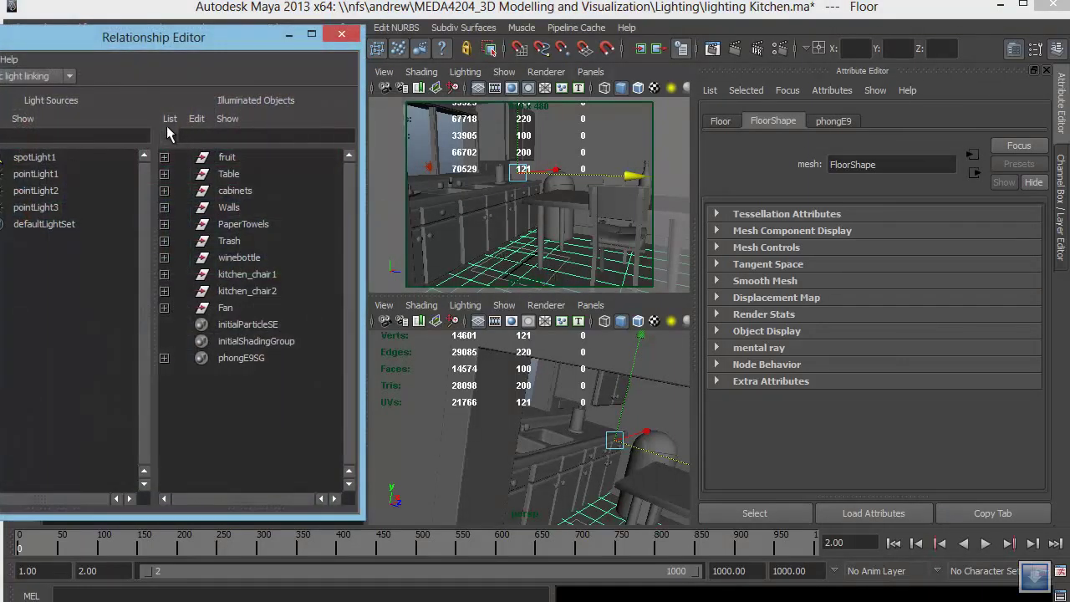
# Move the light linking editor right, select pointLight1–3, and expand Walls
pyautogui.moveTo(149, 42); pyautogui.dragTo(675, 86)
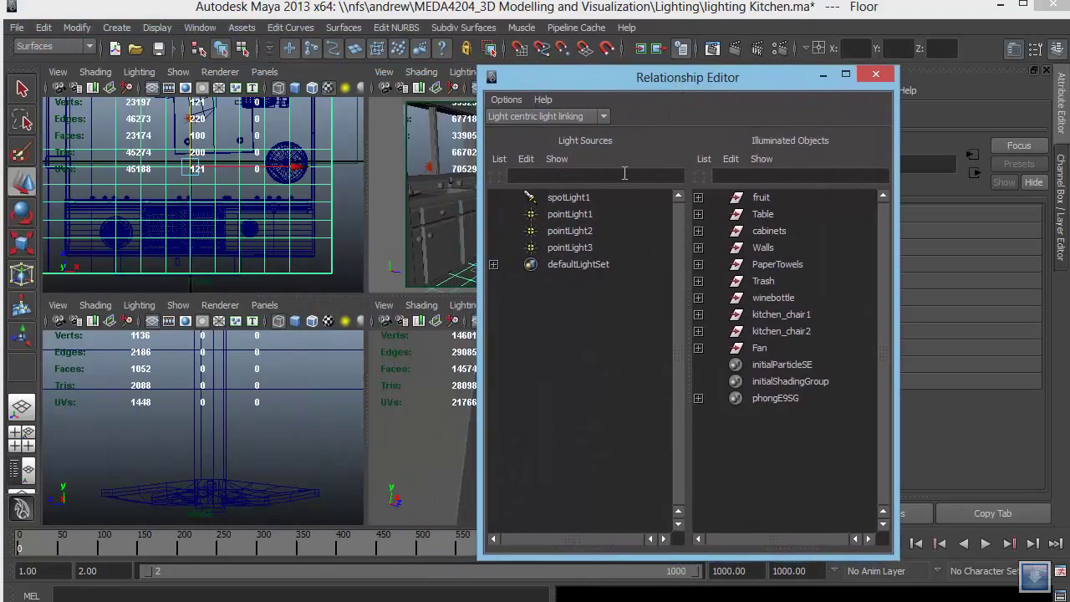
pyautogui.moveTo(631, 83); pyautogui.dragTo(748, 80)
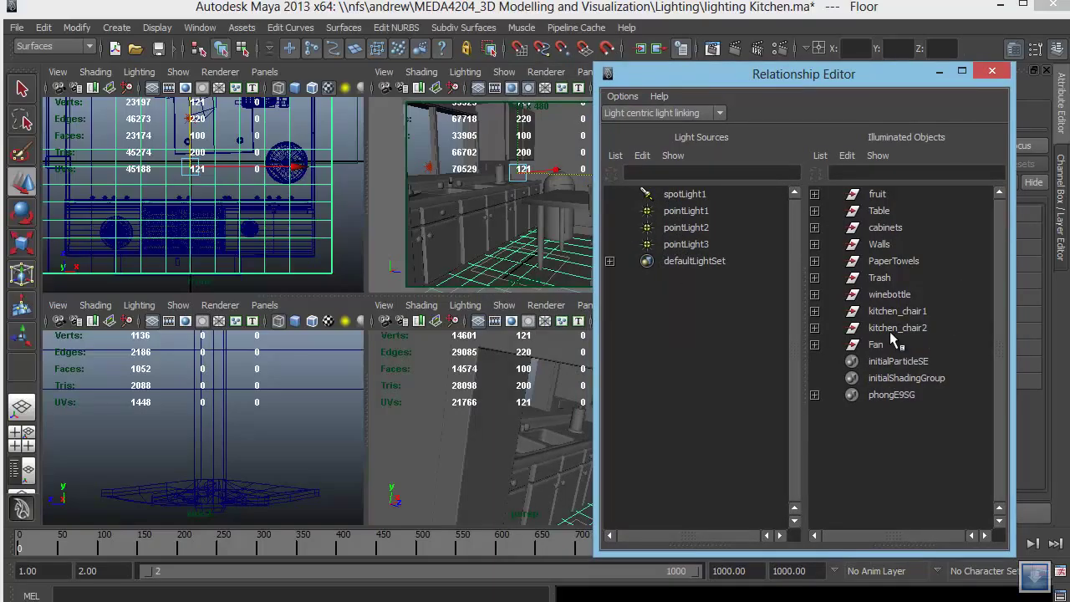
pyautogui.click(677, 210)
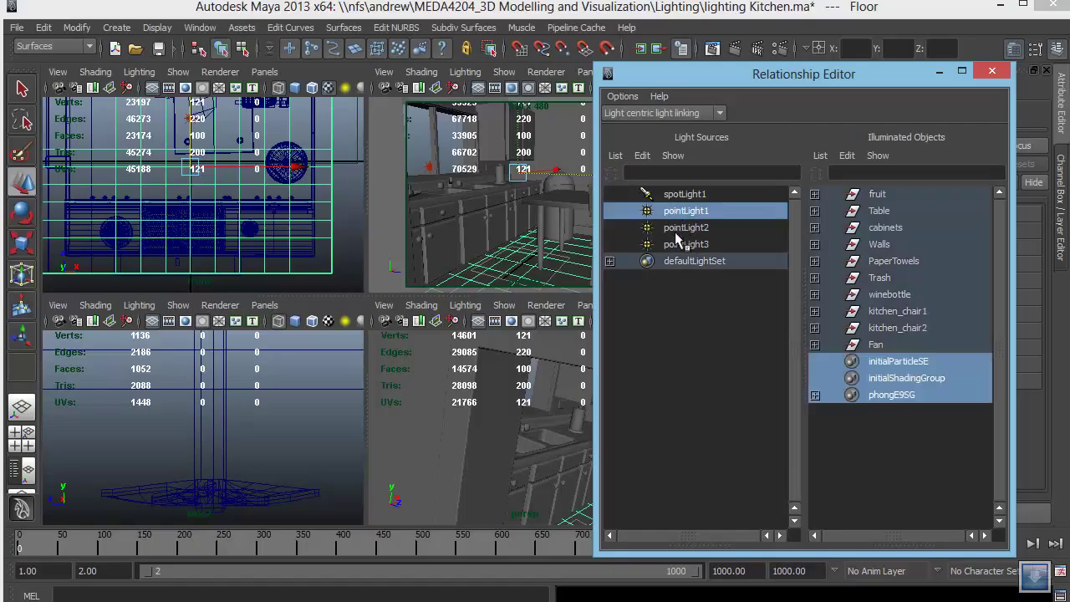
pyautogui.keyDown('shift'); pyautogui.click(684, 227); pyautogui.keyUp('shift')
pyautogui.keyDown('shift'); pyautogui.click(686, 244); pyautogui.keyUp('shift')
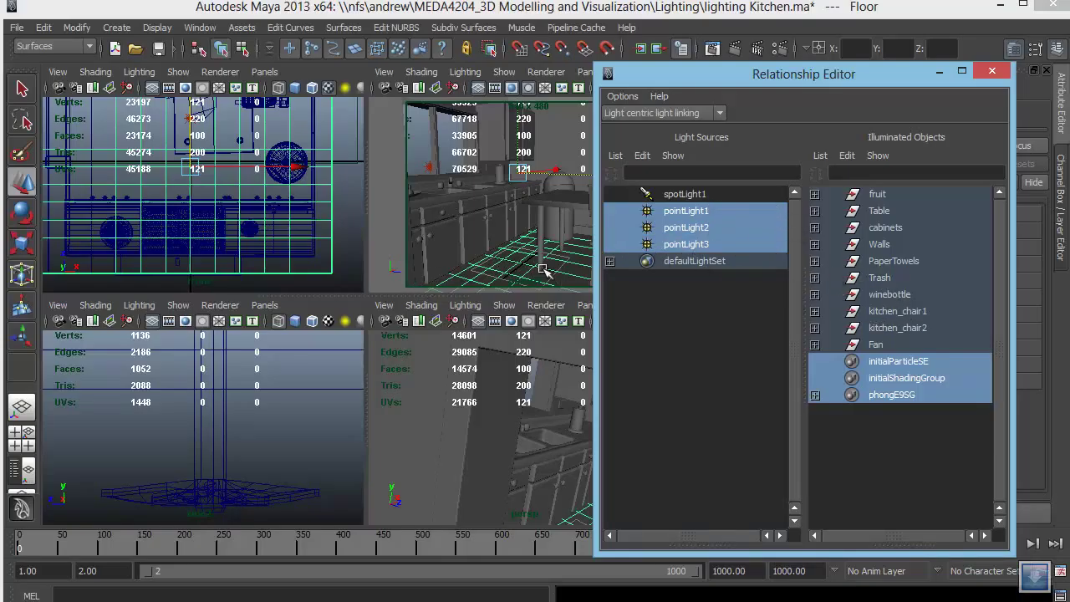
pyautogui.click(815, 245)
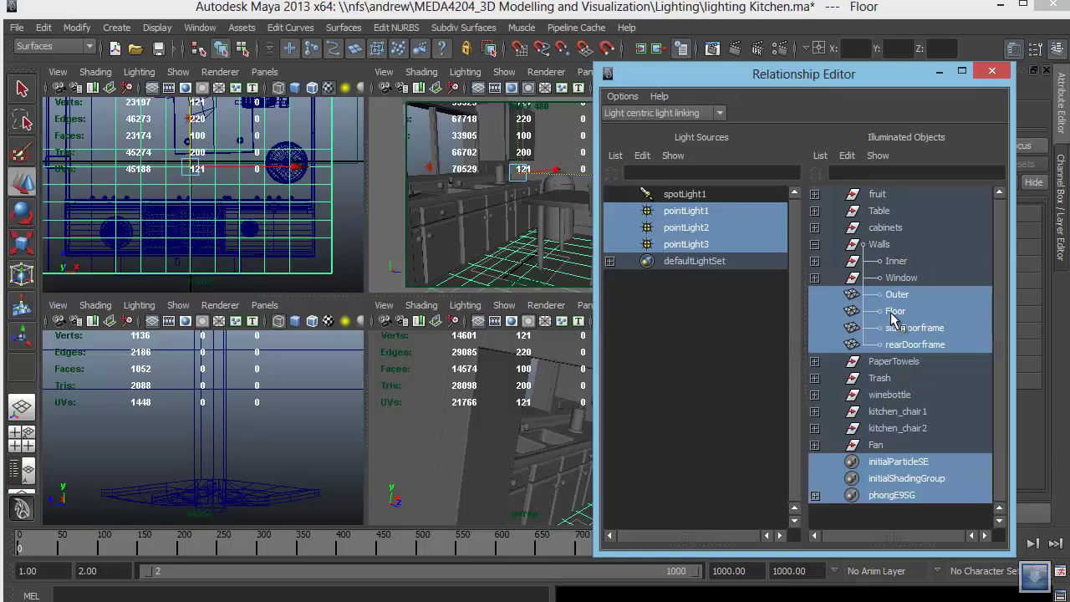
# Unlink the Floor from pointLight1, pointLight2 and pointLight3, then minimise the editor
pyautogui.click(692, 214)
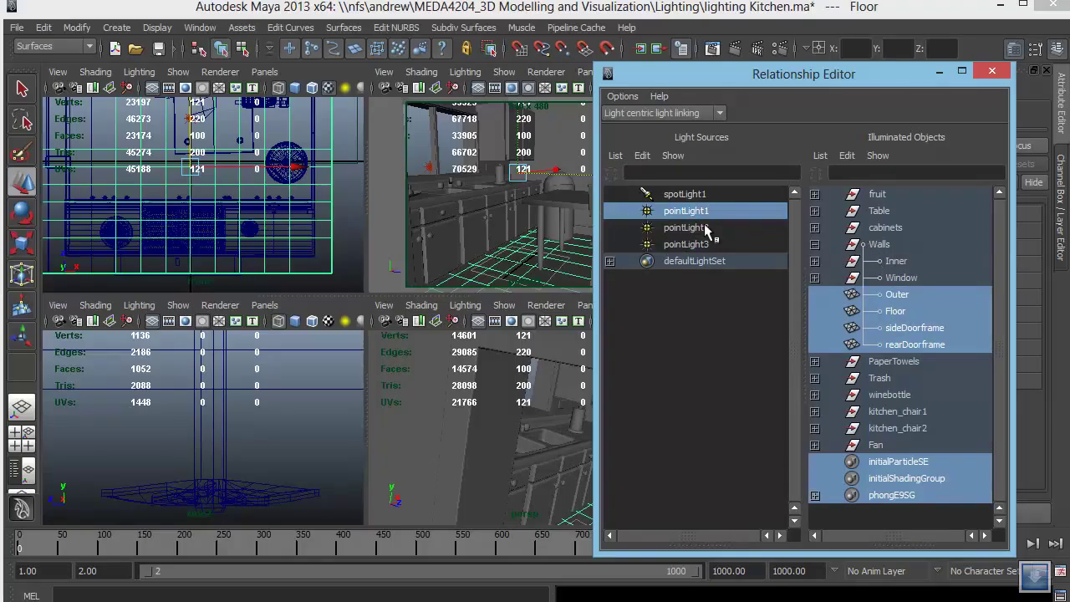
pyautogui.click(899, 313)
pyautogui.click(708, 233)
pyautogui.click(928, 311)
pyautogui.click(687, 244)
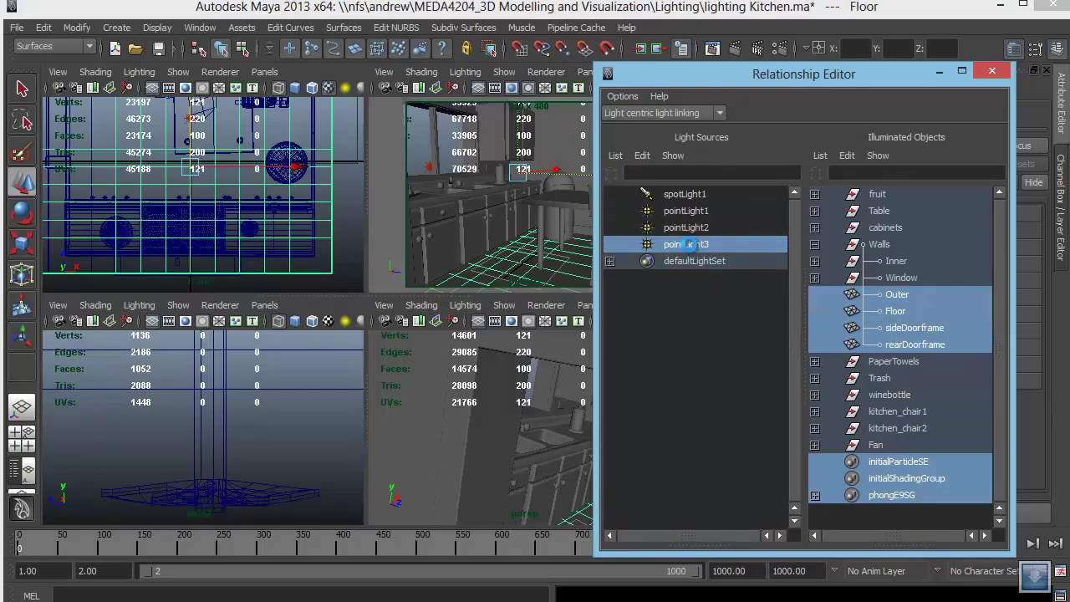
pyautogui.click(892, 311)
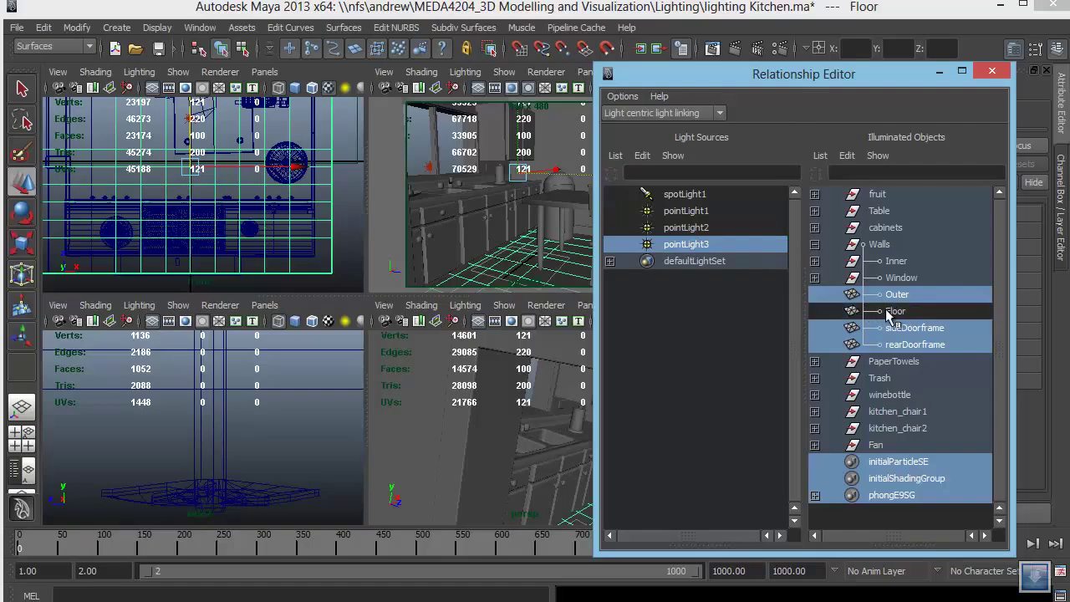
pyautogui.click(939, 75)
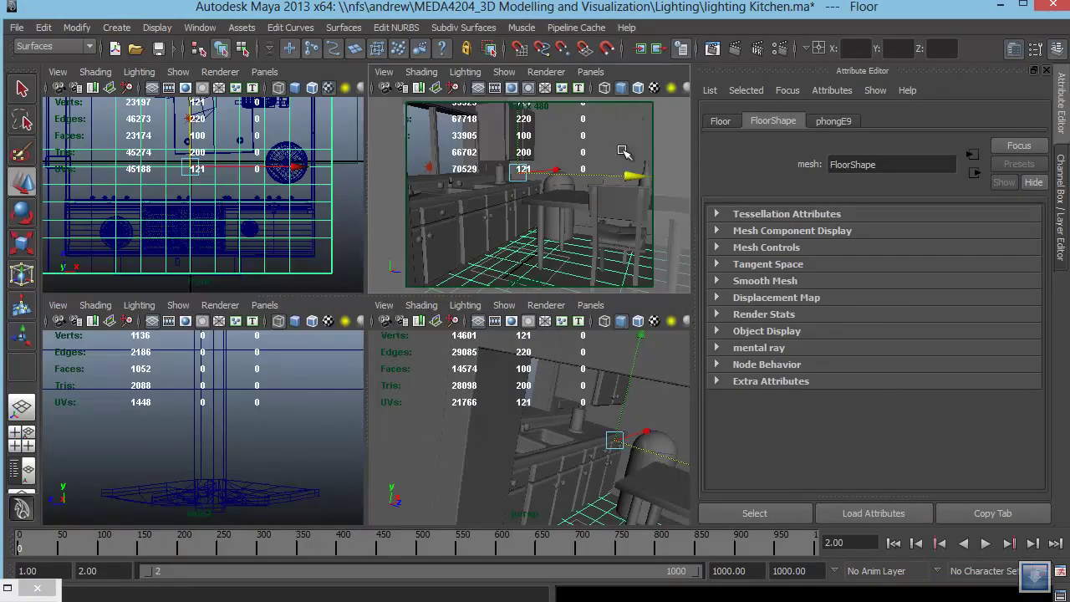
pyautogui.press('space')
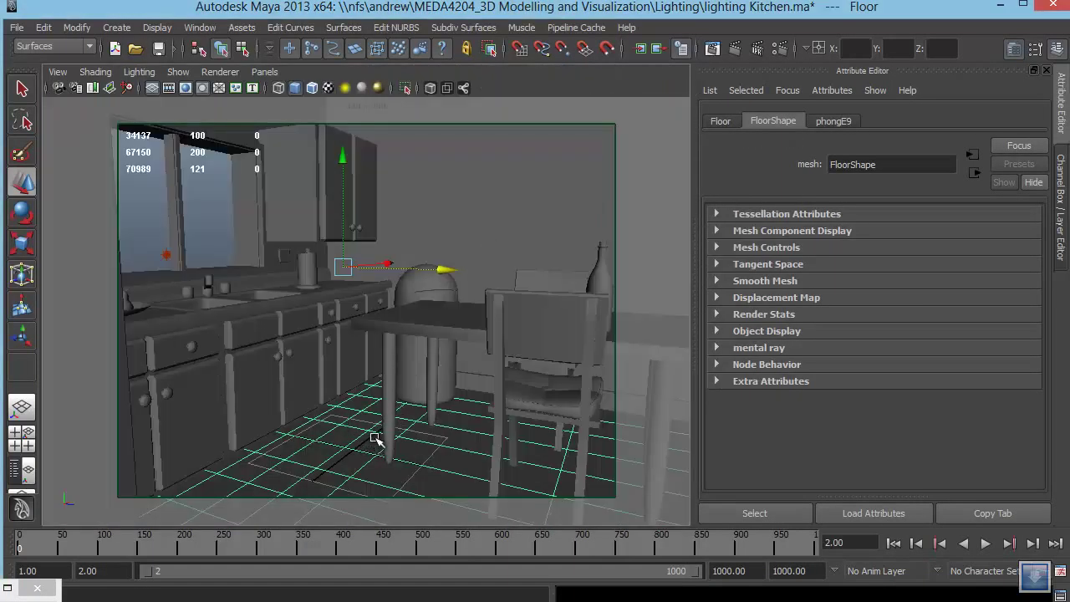
pyautogui.click(717, 49)
pyautogui.moveTo(345, 10); pyautogui.dragTo(539, 9)
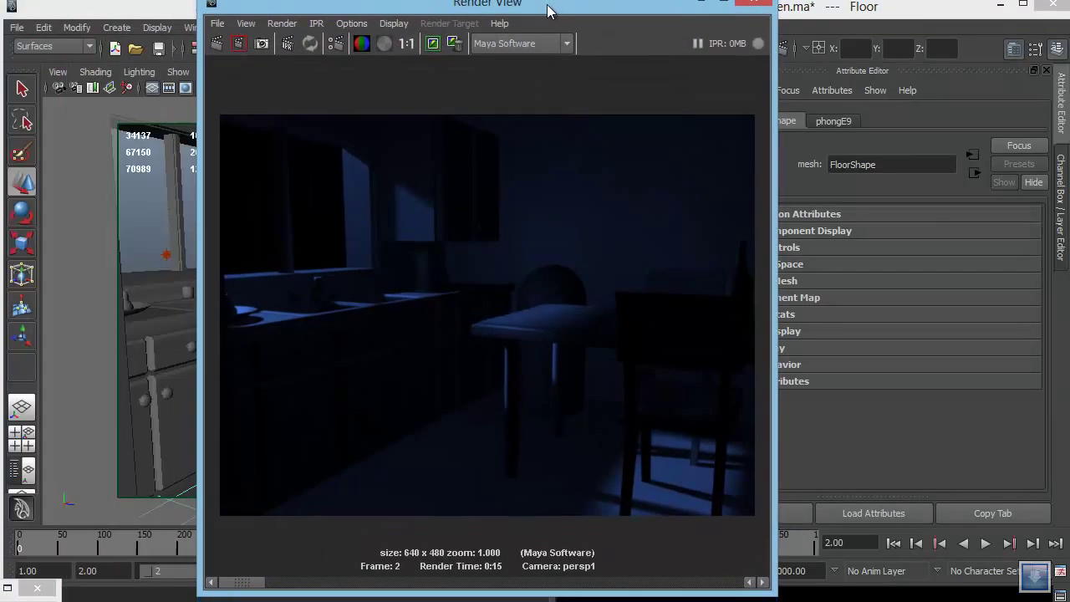
pyautogui.click(217, 49)
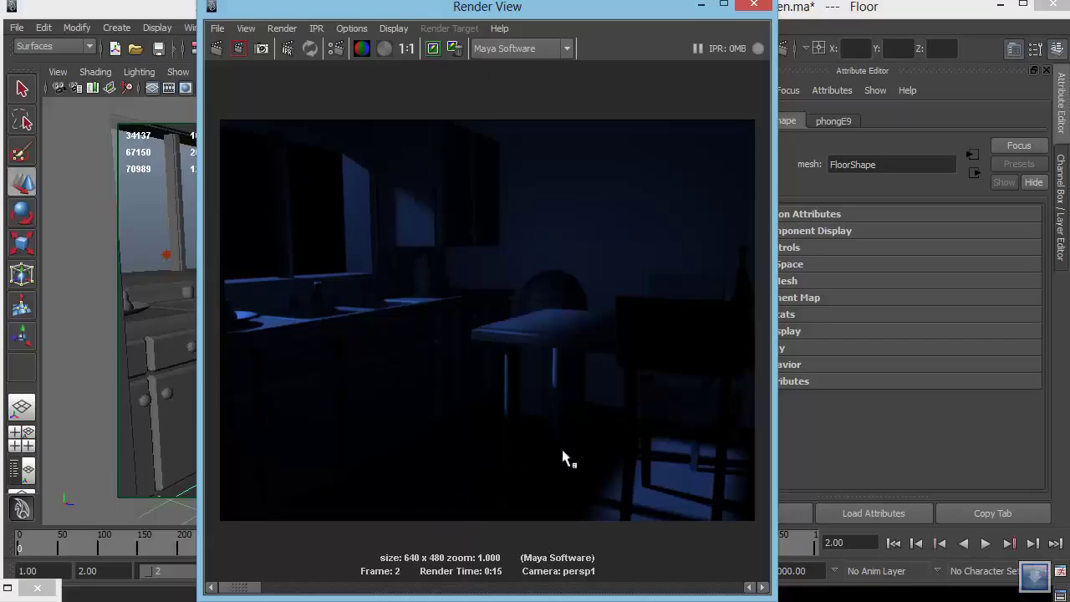
pyautogui.click(752, 5)
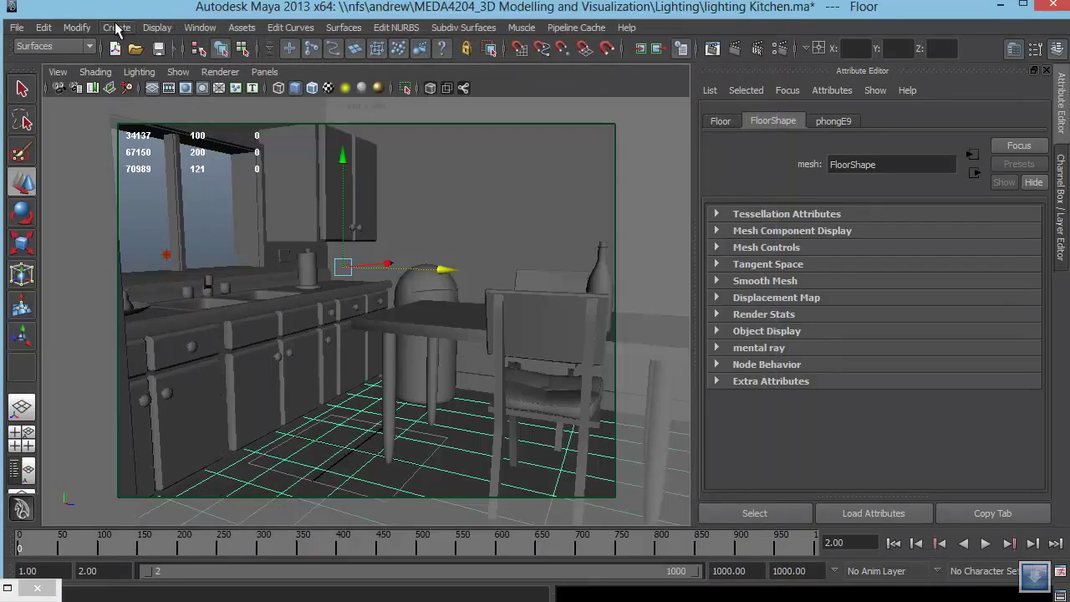
# Create pointLight4, raise it high, and slide it sideways
pyautogui.click(116, 28)
pyautogui.moveTo(131, 117)
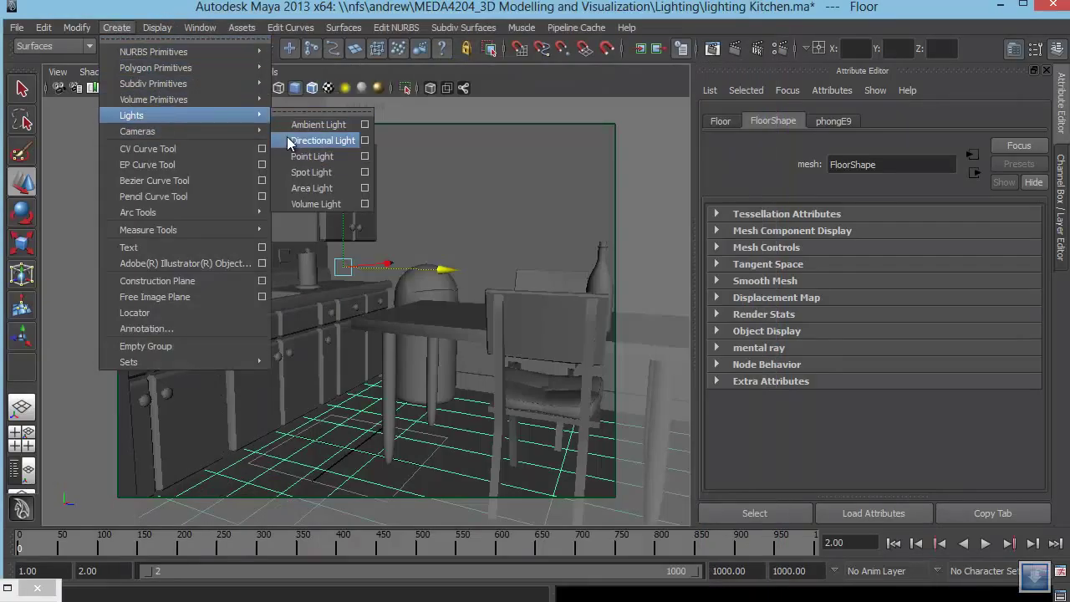
pyautogui.click(325, 162)
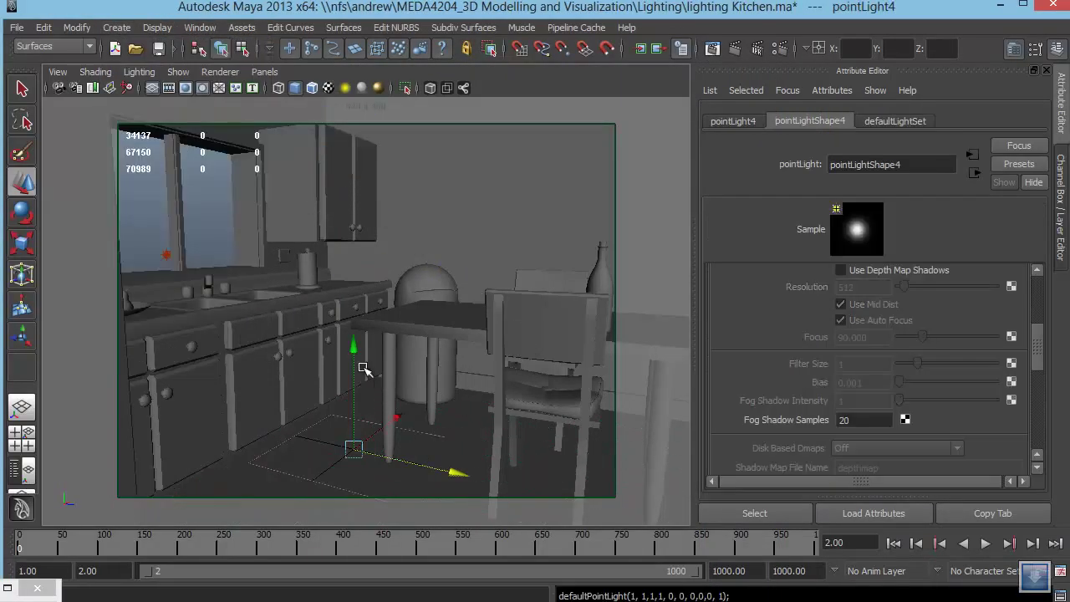
pyautogui.moveTo(352, 358); pyautogui.dragTo(350, 211)
pyautogui.click(364, 303)
pyautogui.hotkey('ctrl', 'z')
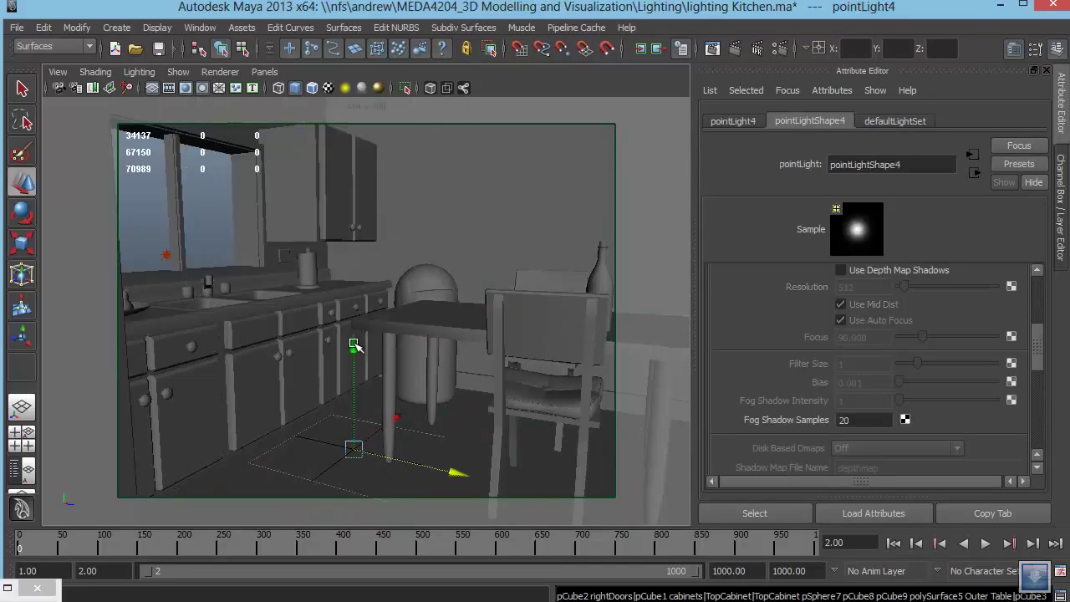
pyautogui.moveTo(353, 355); pyautogui.dragTo(345, 87)
pyautogui.moveTo(439, 180); pyautogui.dragTo(743, 213)
# Orbit the perspective view and raise pointLight4 near the kitchen doorway
pyautogui.press('space')
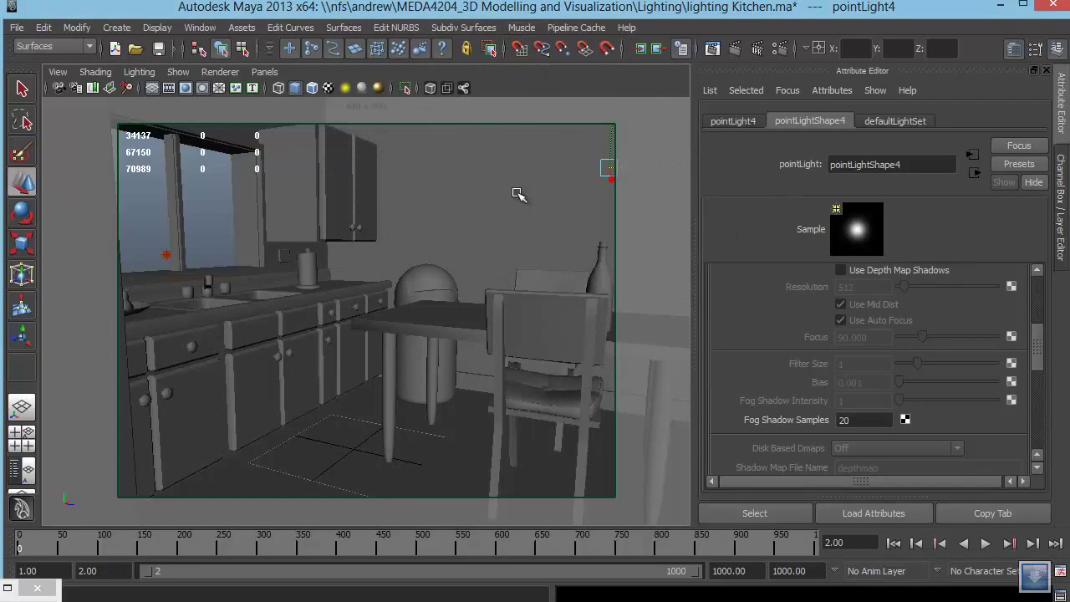
pyautogui.press('space')
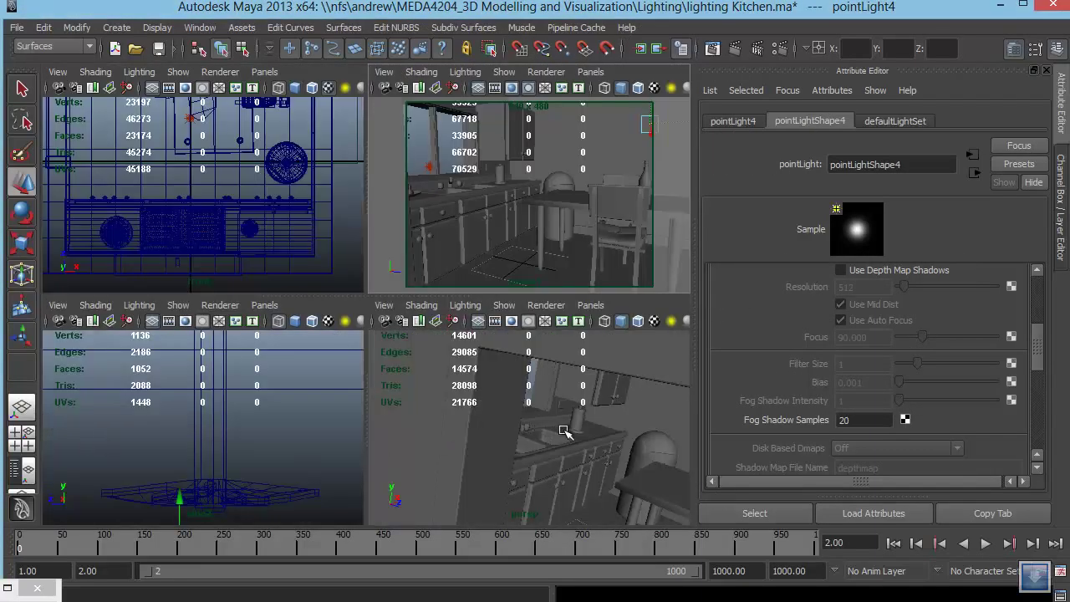
pyautogui.press('space')
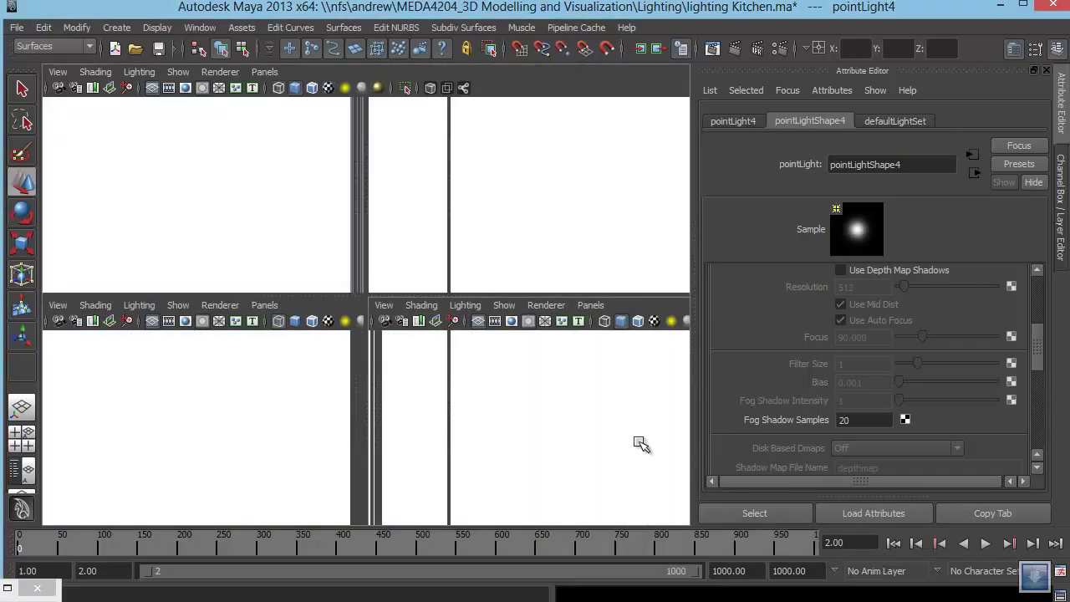
pyautogui.keyDown('alt'); pyautogui.moveTo(241, 360); pyautogui.dragTo(506, 248); pyautogui.keyUp('alt')
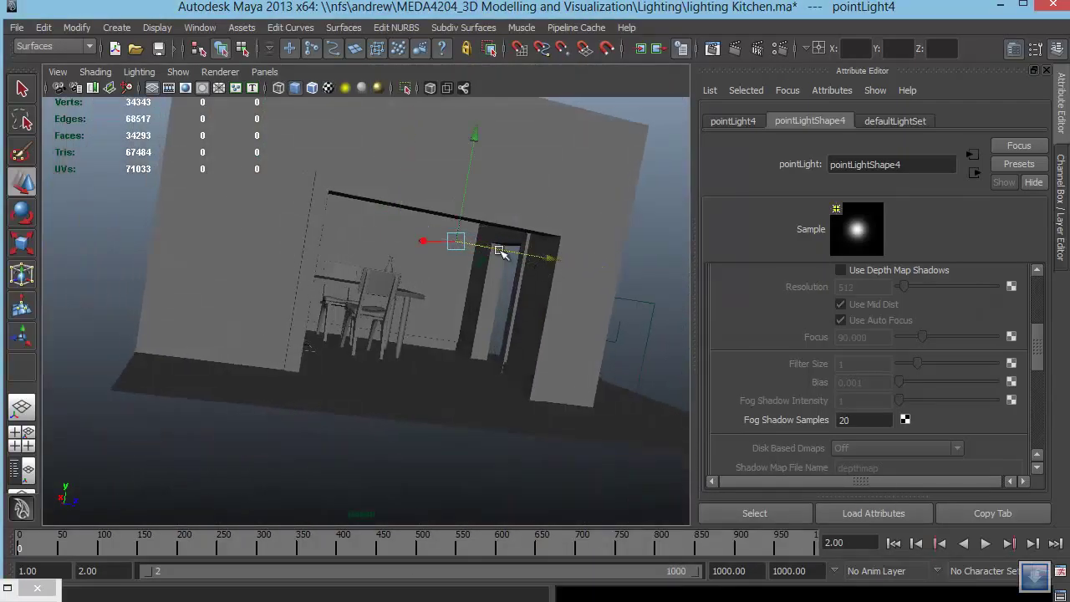
pyautogui.moveTo(467, 185); pyautogui.dragTo(506, 335)
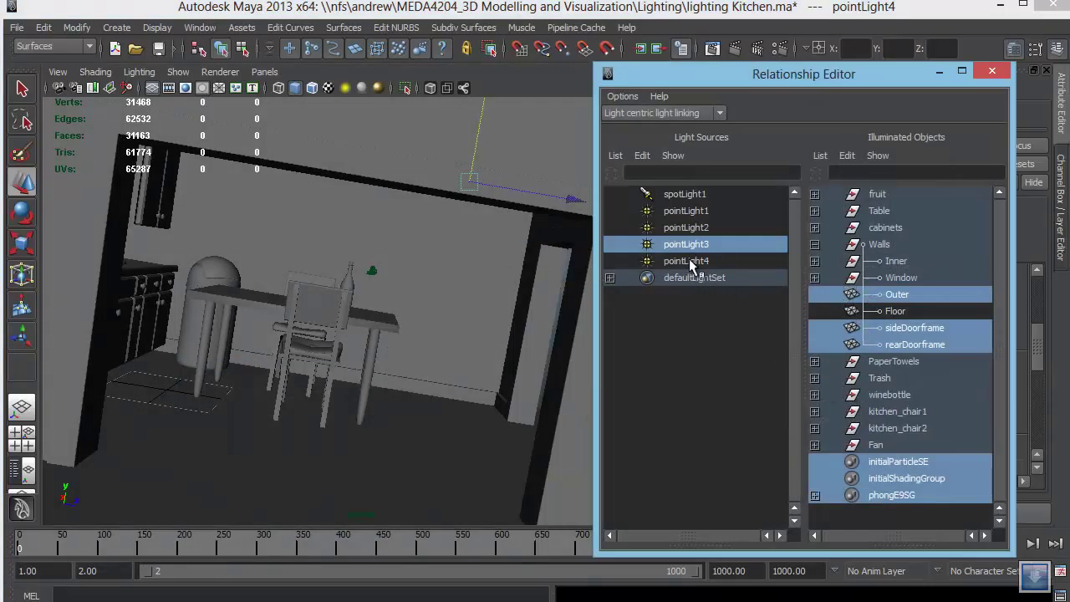
# Select pointLight4 and unlink PaperTowels, Trash, winebottle and kitchen_chair1 from it
pyautogui.click(690, 262)
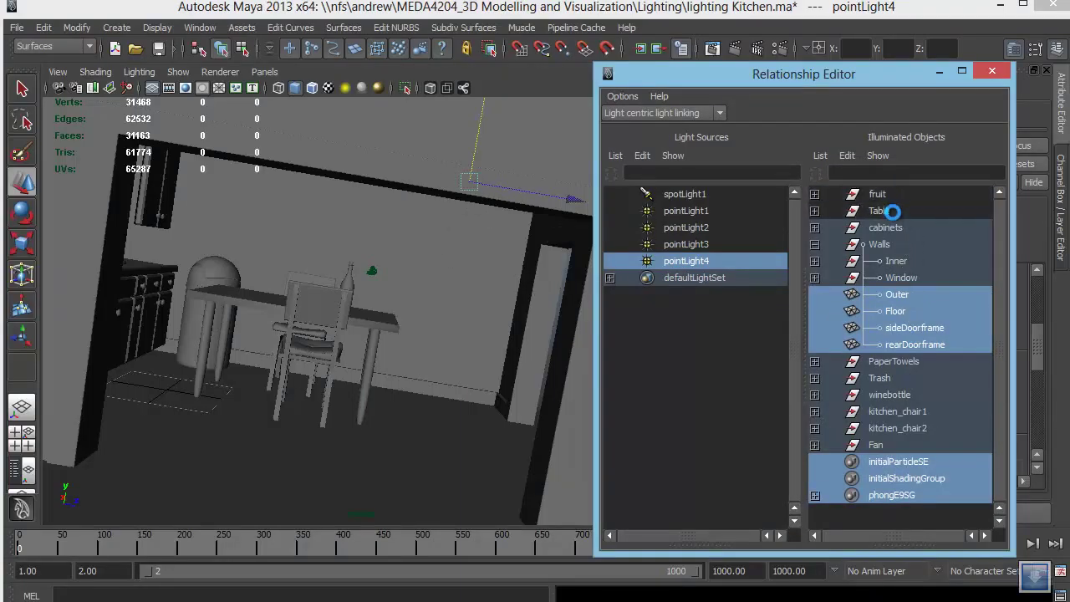
pyautogui.click(878, 245)
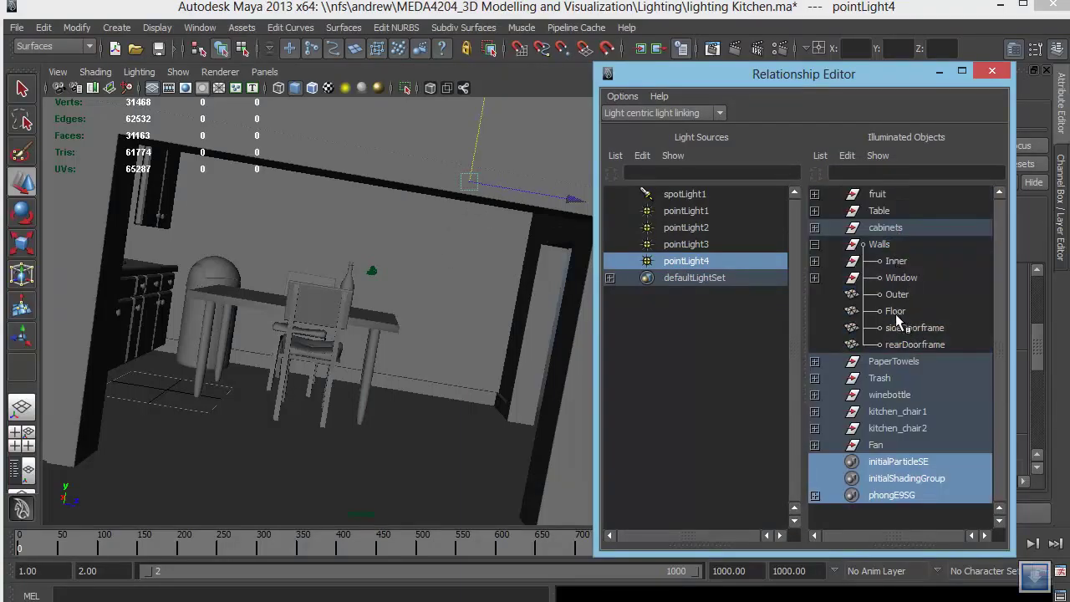
pyautogui.click(895, 314)
pyautogui.click(896, 368)
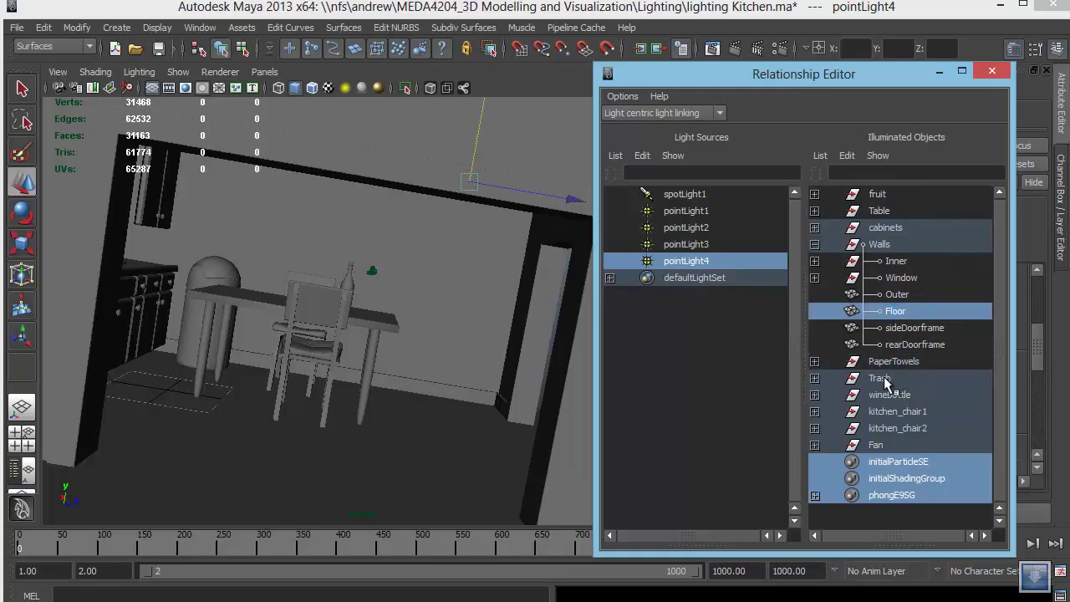
pyautogui.click(899, 380)
pyautogui.click(892, 395)
pyautogui.click(897, 413)
# Unlink kitchen_chair2, Fan, initialParticleSE, initialShadingGroup and phongE9SG, keeping only Floor linked
pyautogui.click(900, 444)
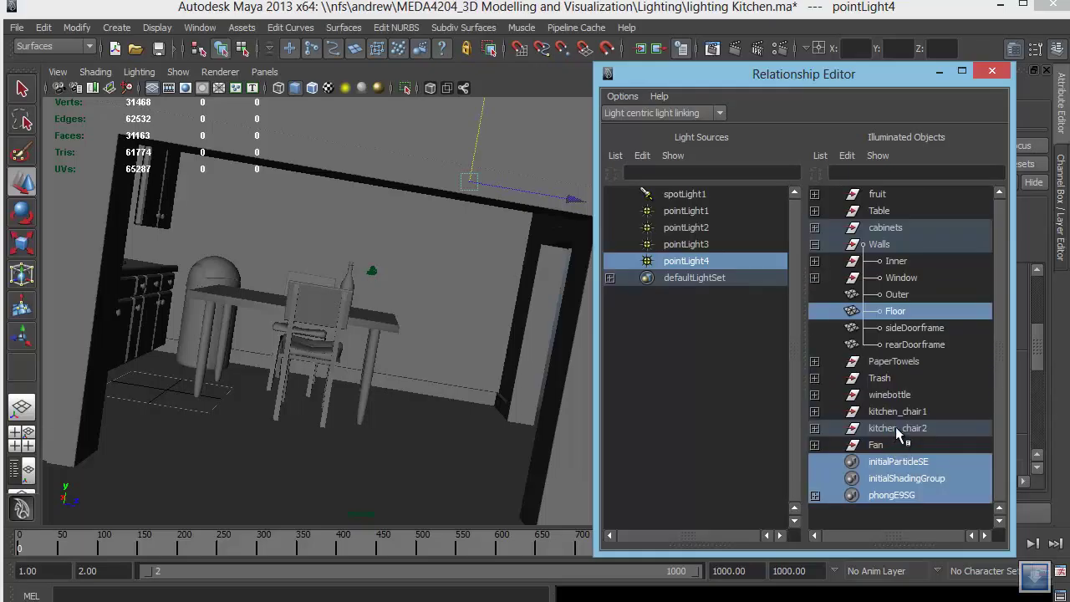
pyautogui.click(899, 430)
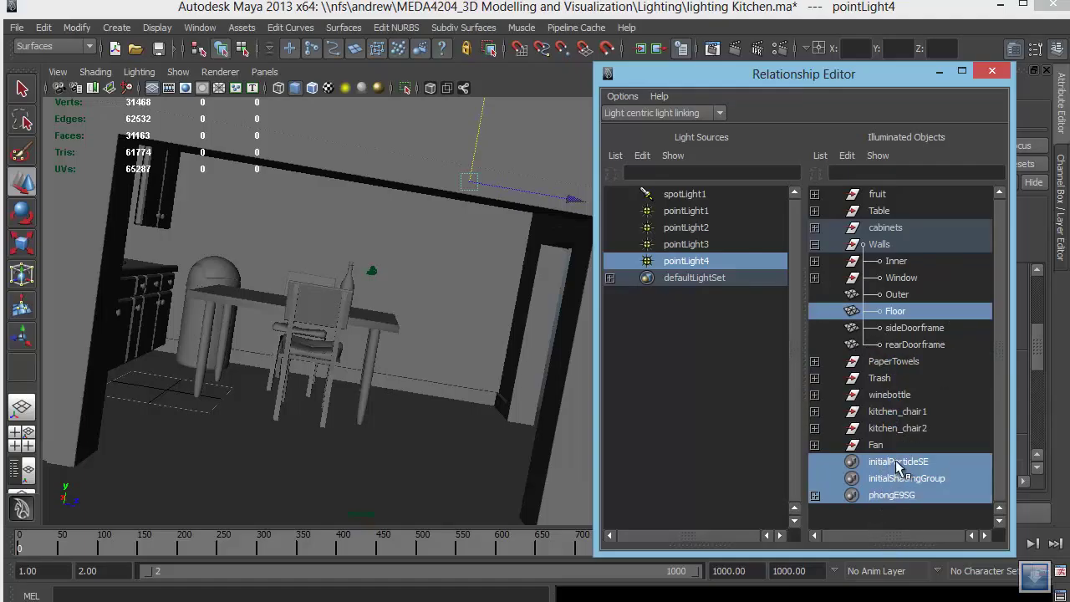
pyautogui.click(901, 462)
pyautogui.click(902, 478)
pyautogui.click(887, 495)
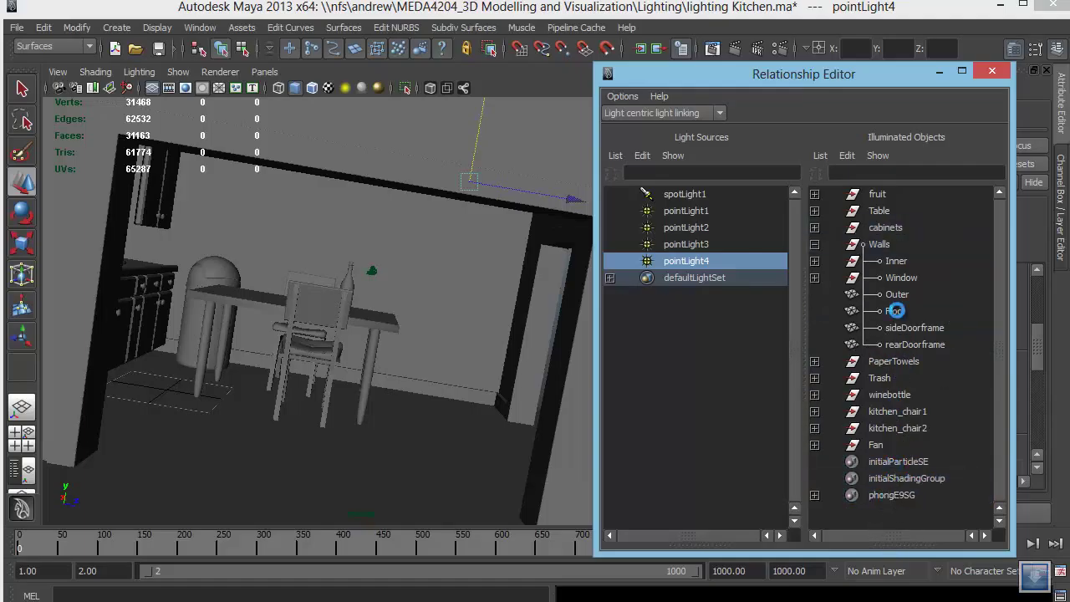
pyautogui.click(894, 310)
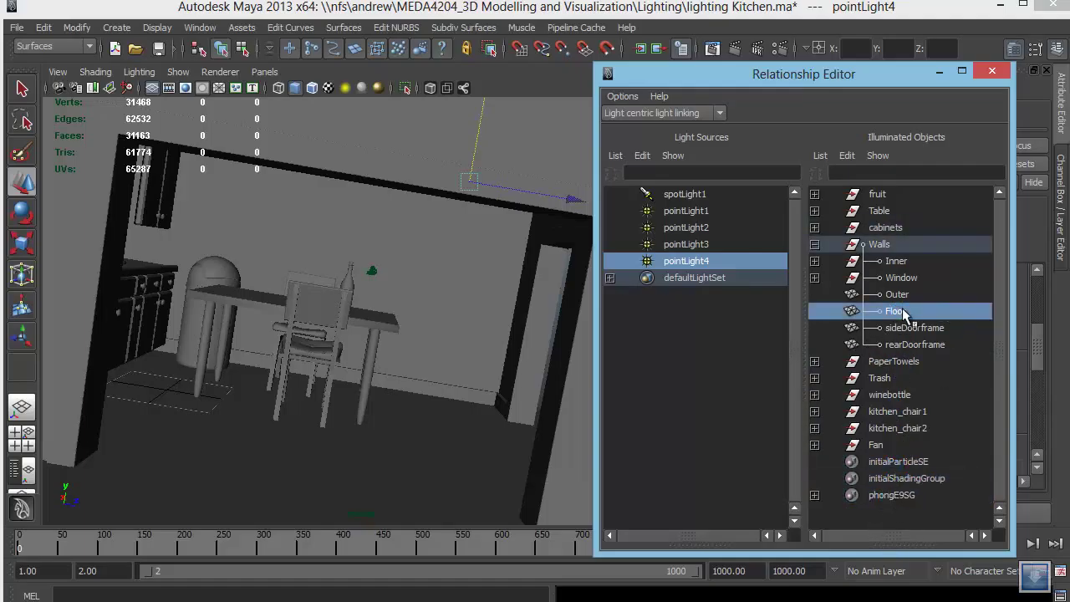
pyautogui.click(939, 75)
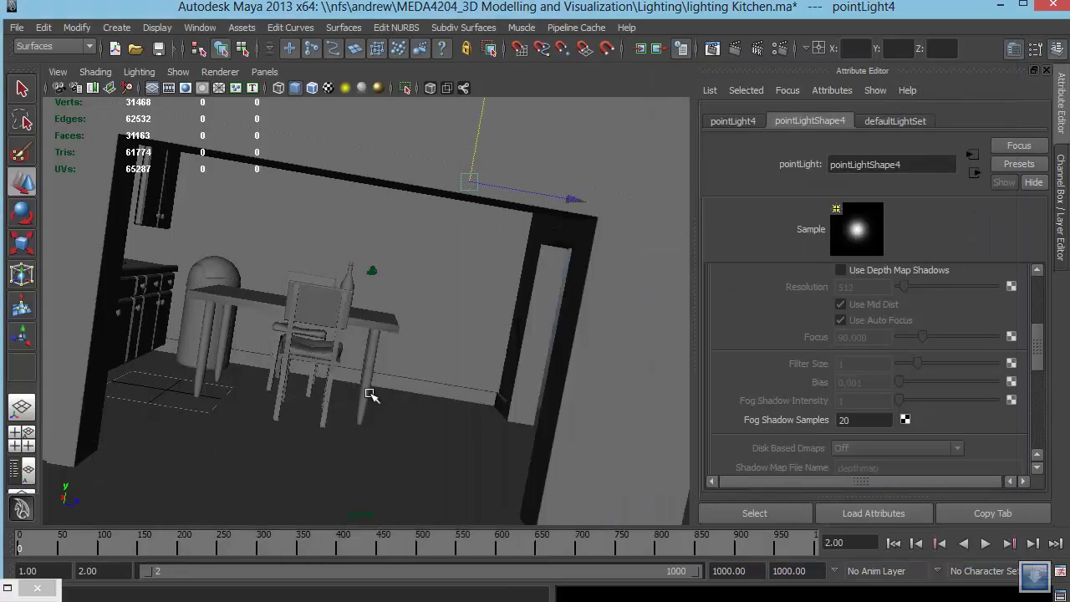
# Render the current frame of the perspective view in Render View
pyautogui.press('space')
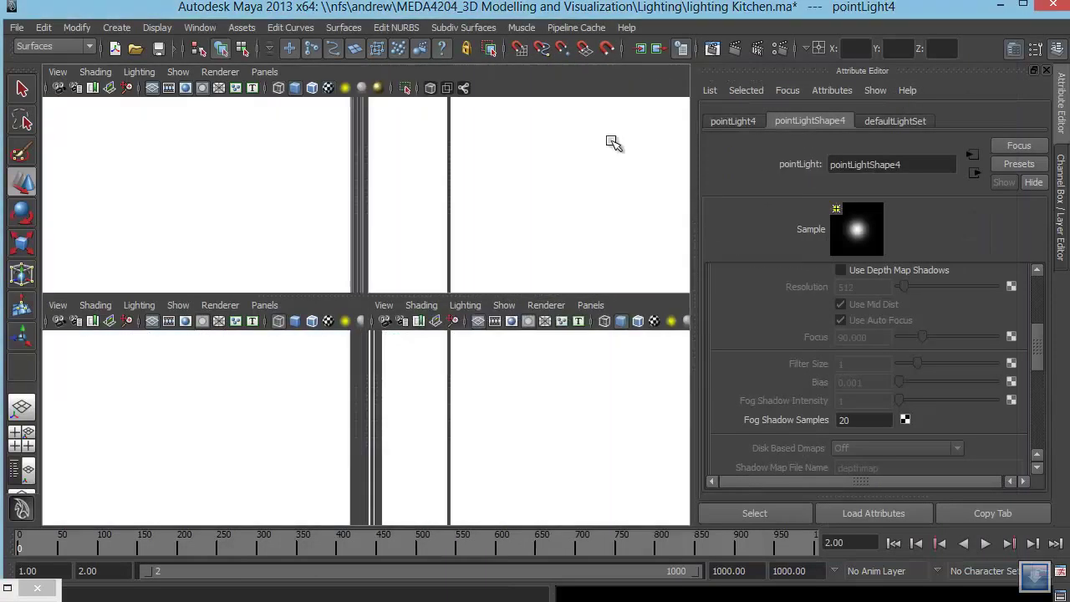
pyautogui.press('space')
pyautogui.click(709, 48)
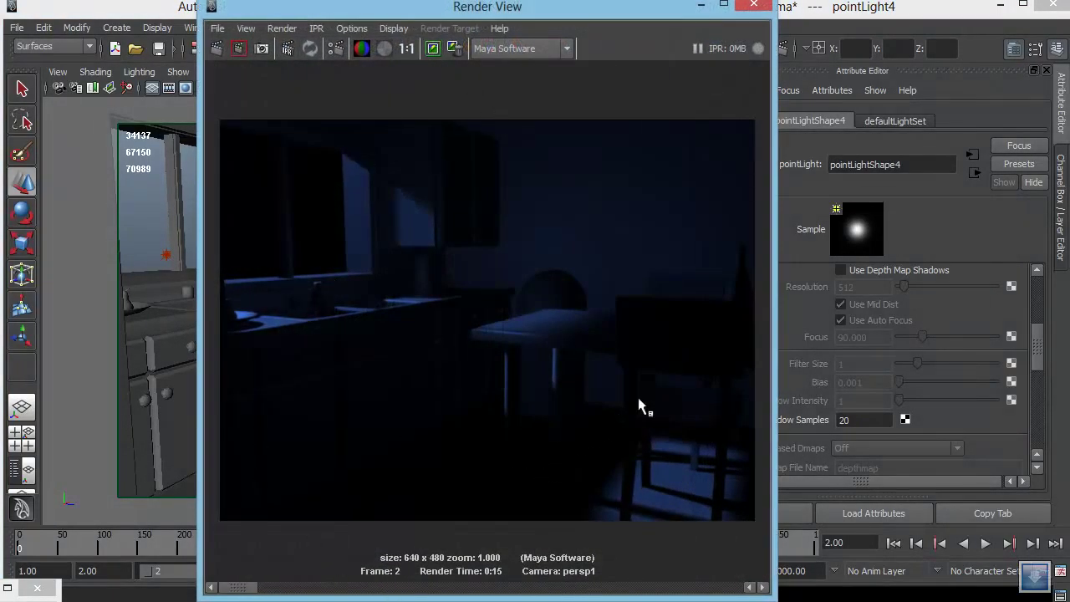
# Re-render only the lower region of the kitchen image, then move Render View aside
pyautogui.moveTo(213, 373); pyautogui.dragTo(747, 580)
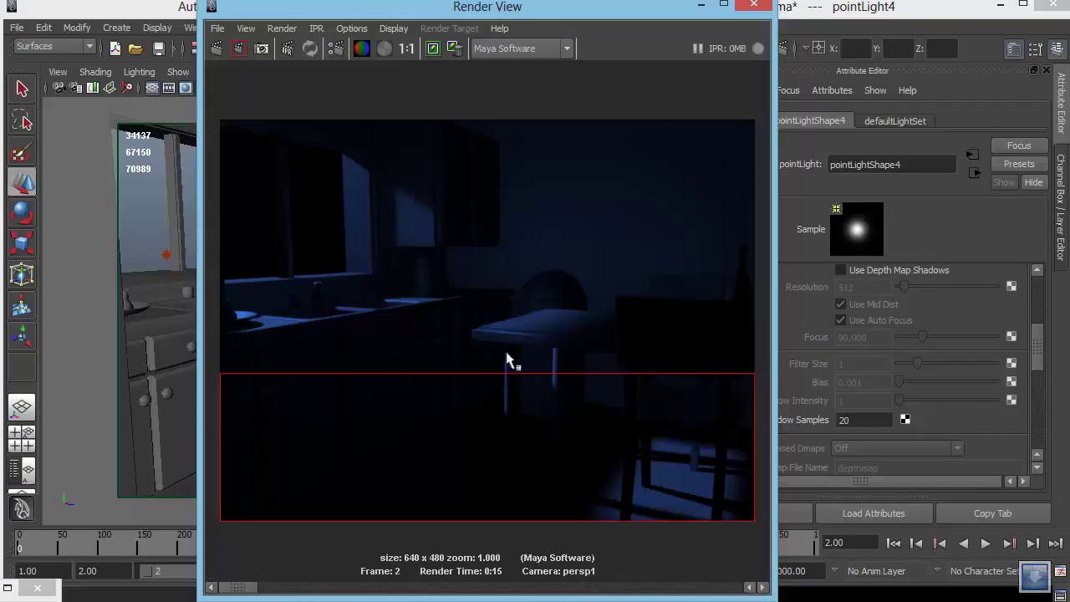
pyautogui.click(239, 49)
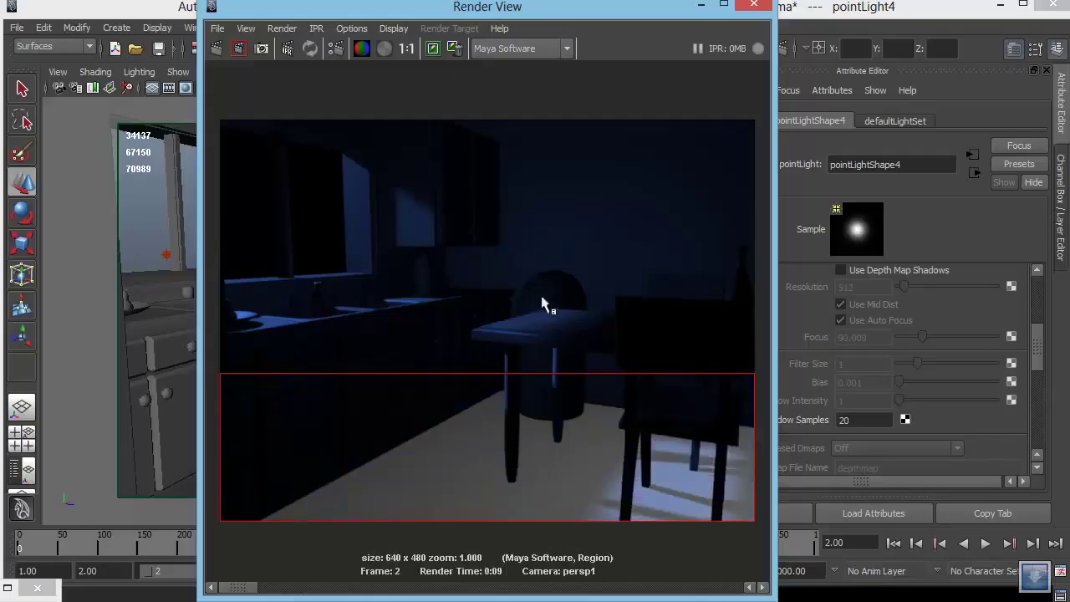
pyautogui.click(516, 359)
pyautogui.moveTo(242, 588)
pyautogui.mouseDown()
pyautogui.moveTo(273, 593)
pyautogui.moveTo(198, 597)
pyautogui.moveTo(276, 595)
pyautogui.moveTo(202, 597)
pyautogui.moveTo(273, 597)
pyautogui.moveTo(238, 595)
pyautogui.mouseUp()
pyautogui.moveTo(652, 8); pyautogui.dragTo(532, 19)
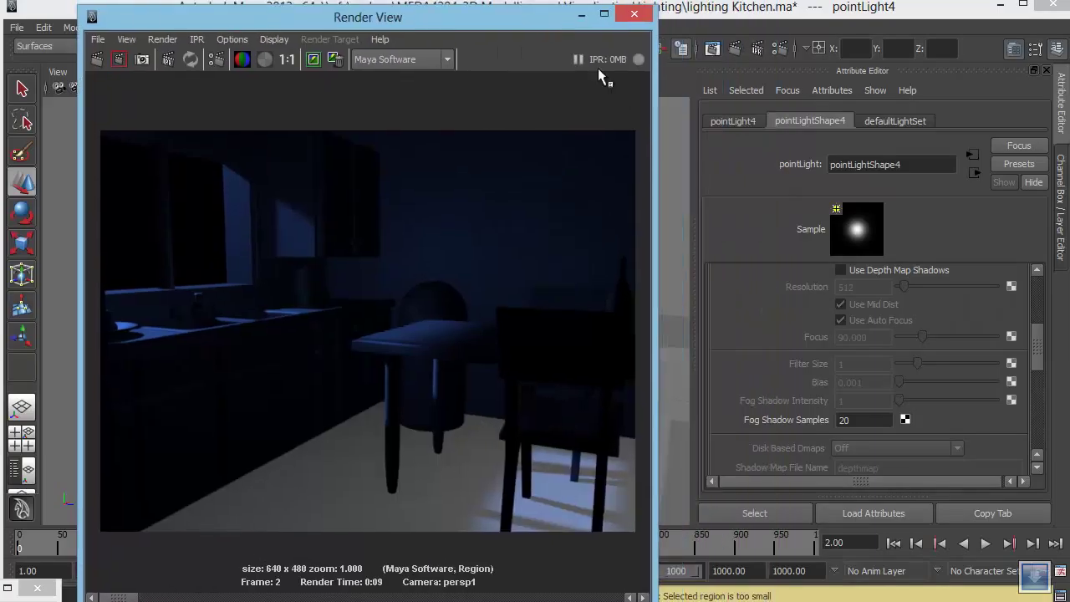
# Give pointLight4 the stored blue colour and intensity 0.1, then re-render the region
pyautogui.scroll(5, 1018, 358)
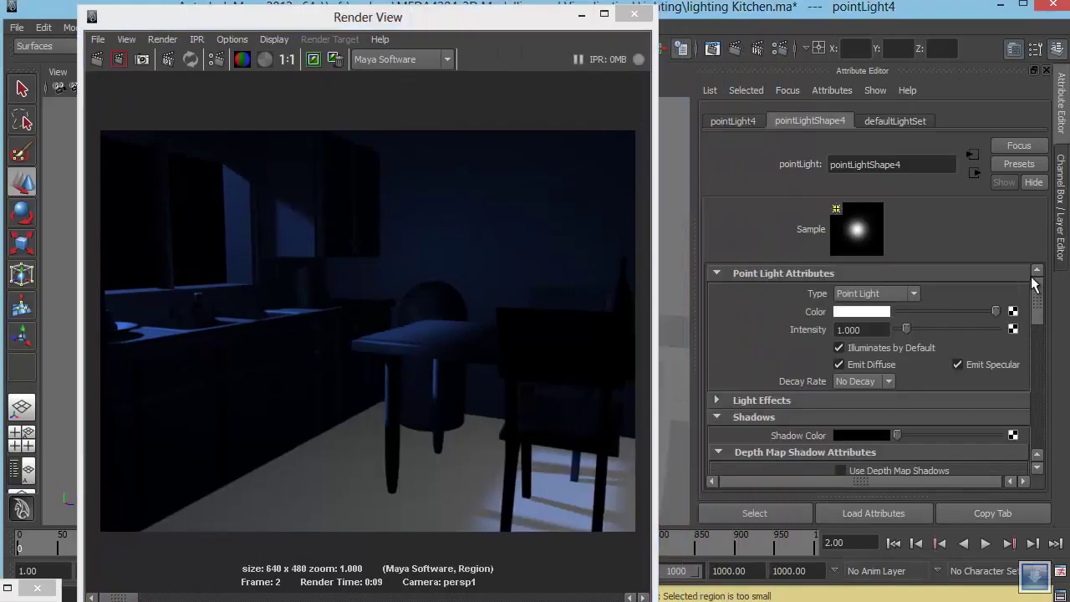
pyautogui.click(872, 312)
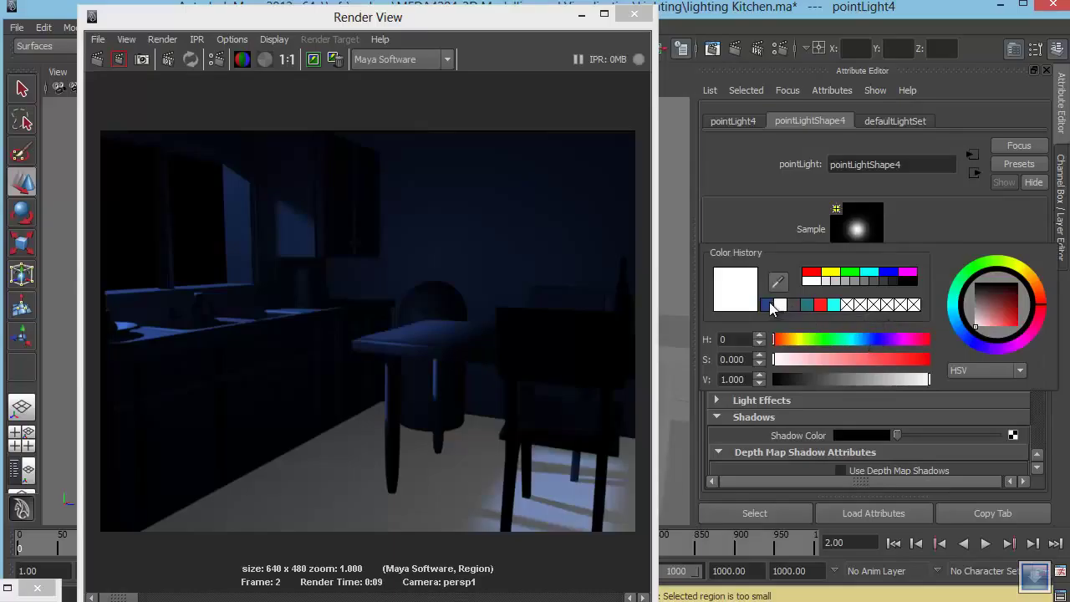
pyautogui.click(767, 305)
pyautogui.doubleClick(866, 329)
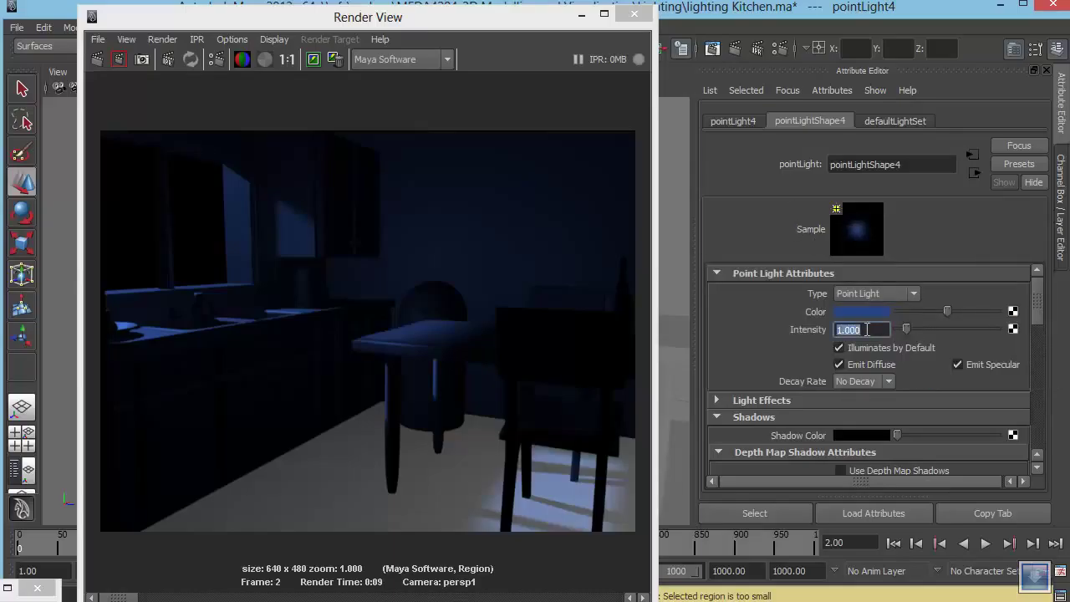
pyautogui.write('0.1')
pyautogui.press('Return')
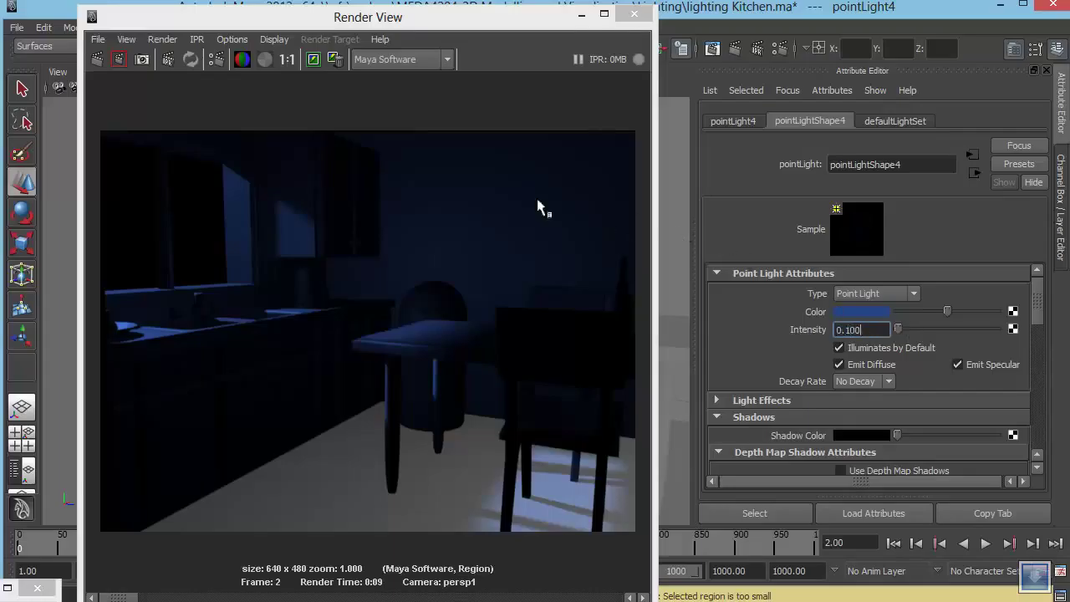
pyautogui.click(118, 59)
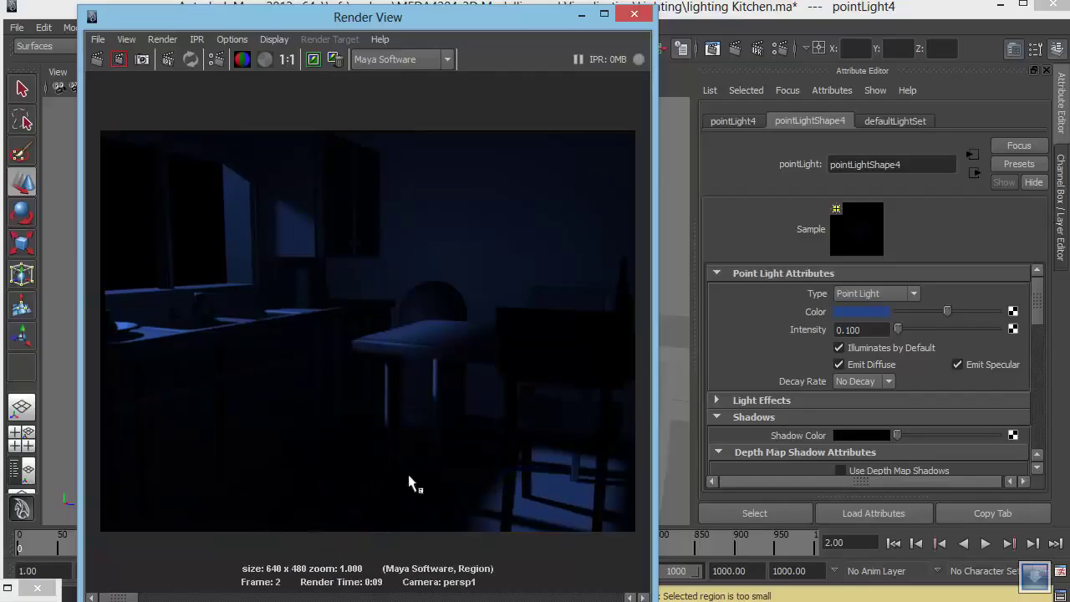
# Raise pointLight4's intensity to 0.2, re-render the region to check, and close Render View
pyautogui.doubleClick(861, 330)
pyautogui.write('0.2')
pyautogui.press('Return')
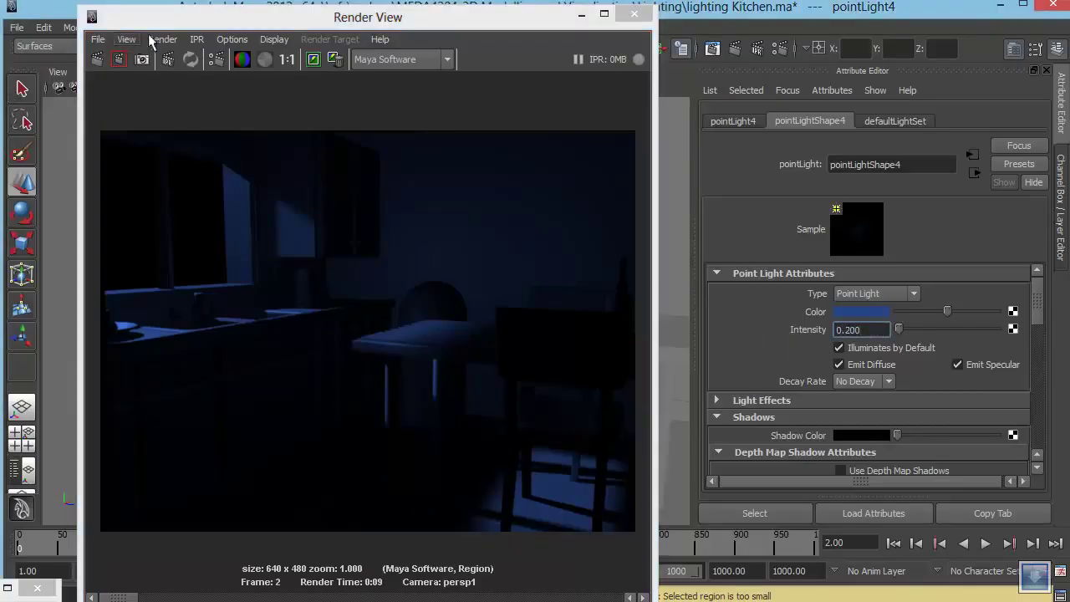
pyautogui.click(256, 112)
pyautogui.click(118, 60)
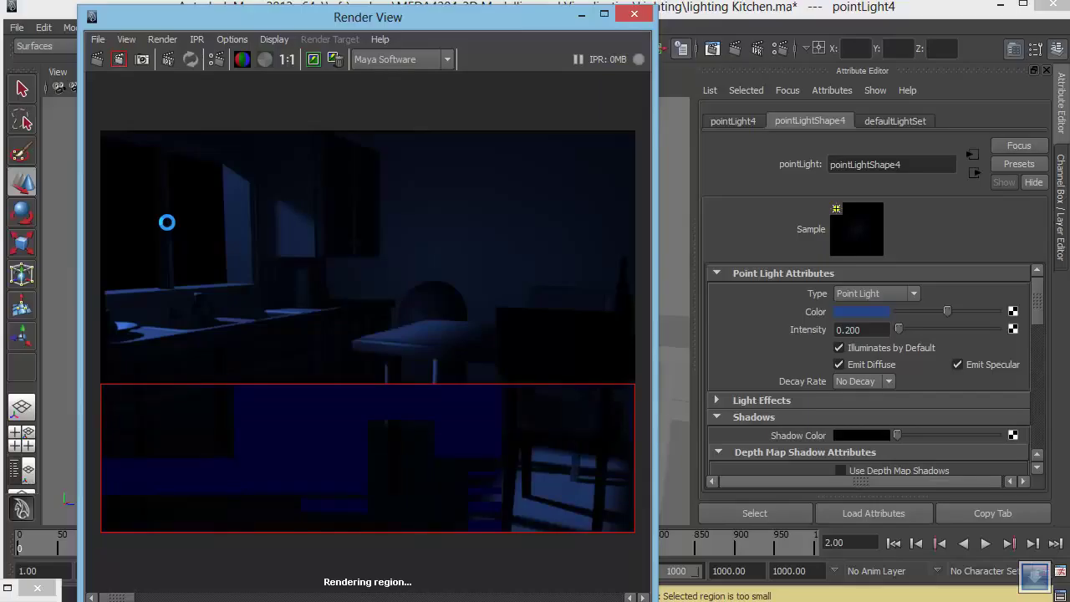
pyautogui.click(245, 268)
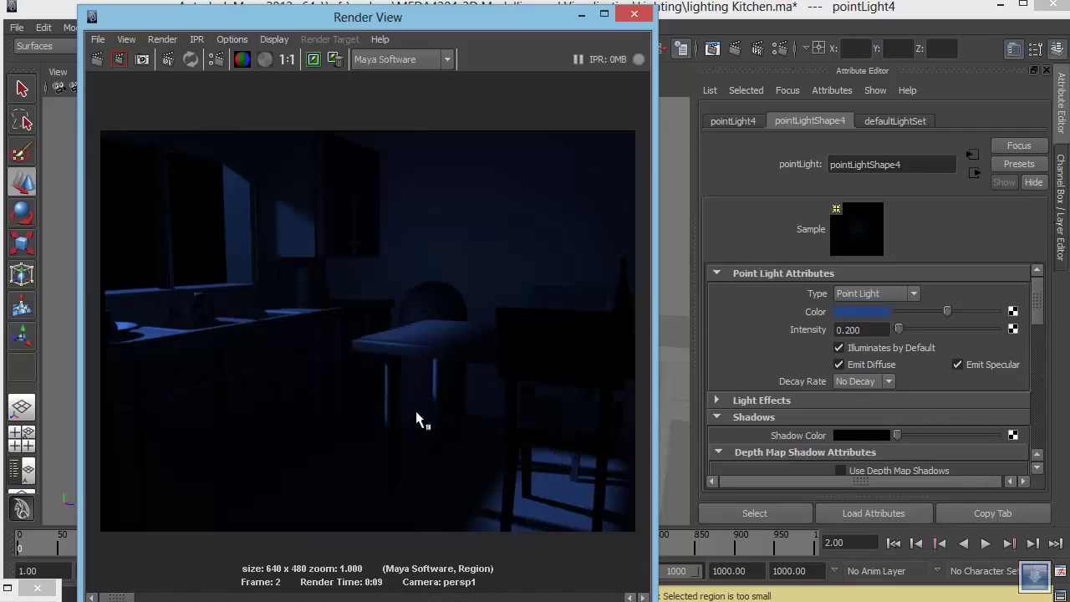
pyautogui.click(634, 15)
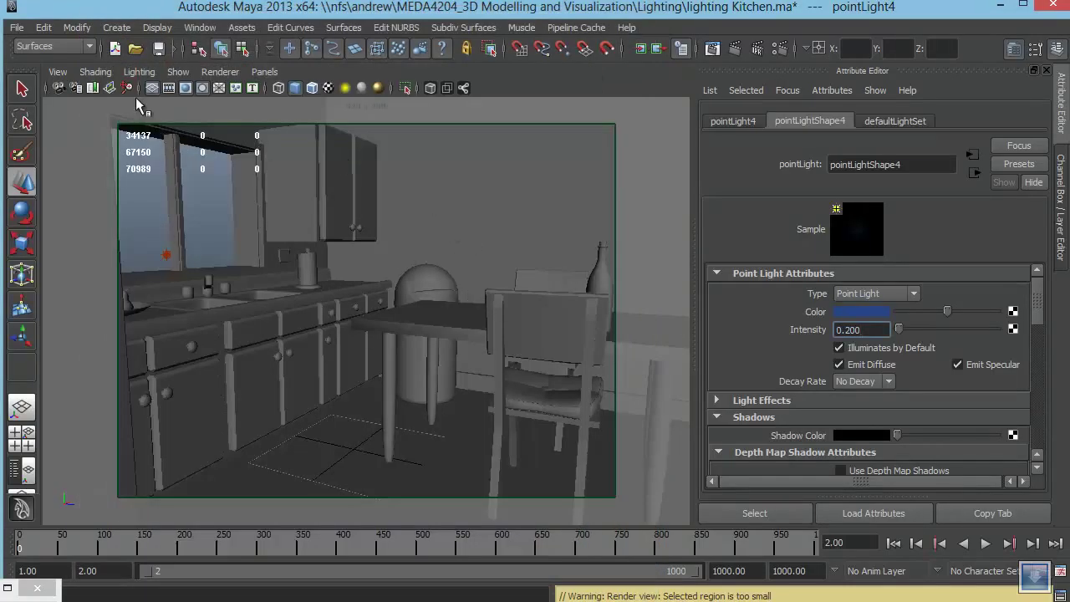
# Create a new point light and move it upward and sideways along X
pyautogui.click(117, 27)
pyautogui.moveTo(151, 117)
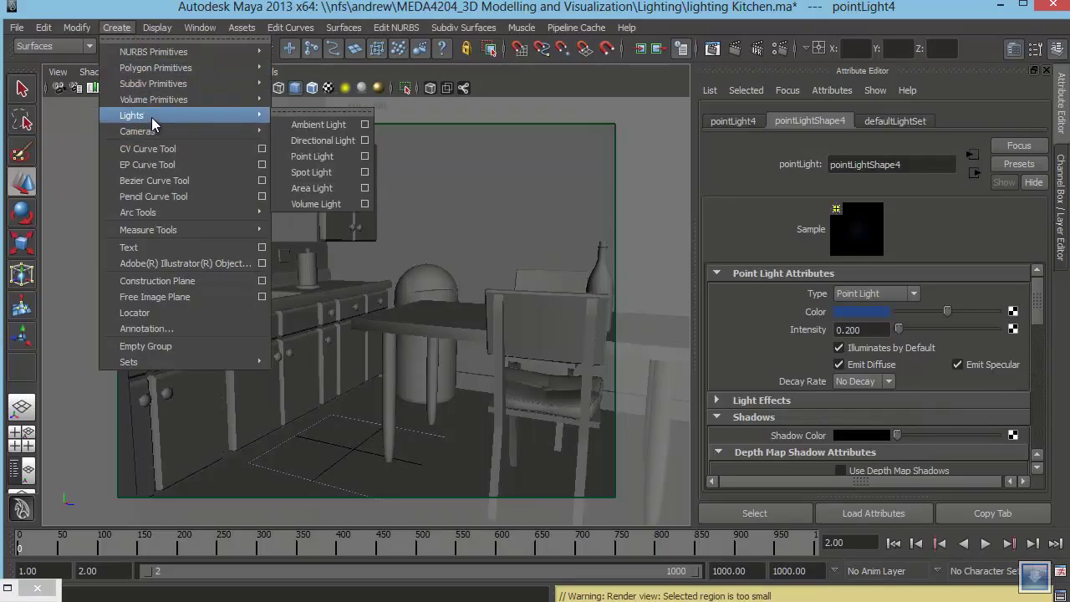
pyautogui.click(324, 156)
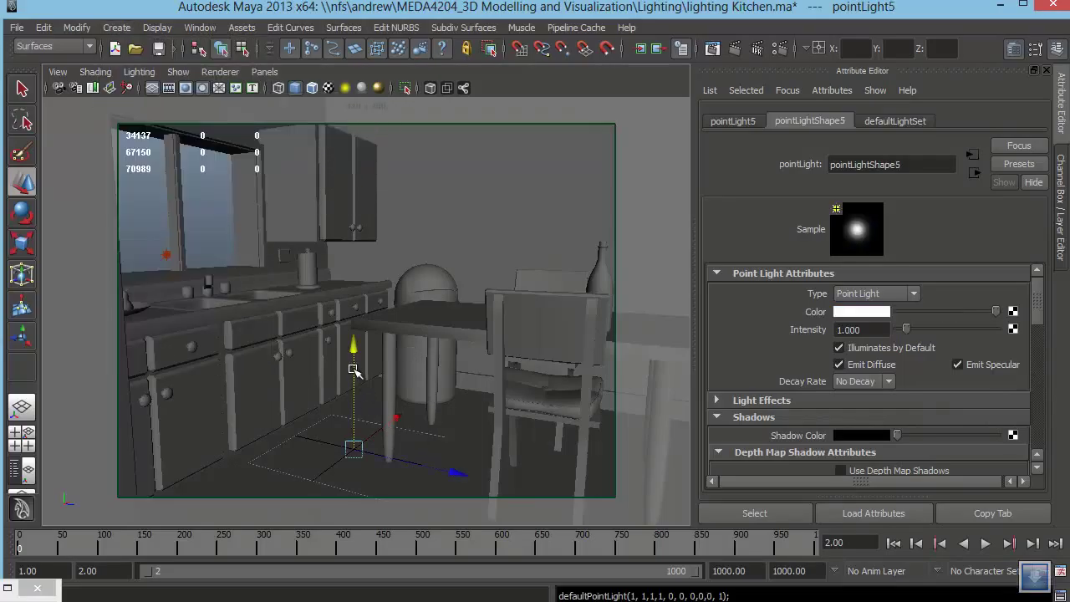
pyautogui.moveTo(358, 371); pyautogui.dragTo(369, 166)
pyautogui.moveTo(425, 225); pyautogui.dragTo(639, 249)
# Raise pointLight5 up near the ceiling by the doorway, checking its height from several angles
pyautogui.press('space')
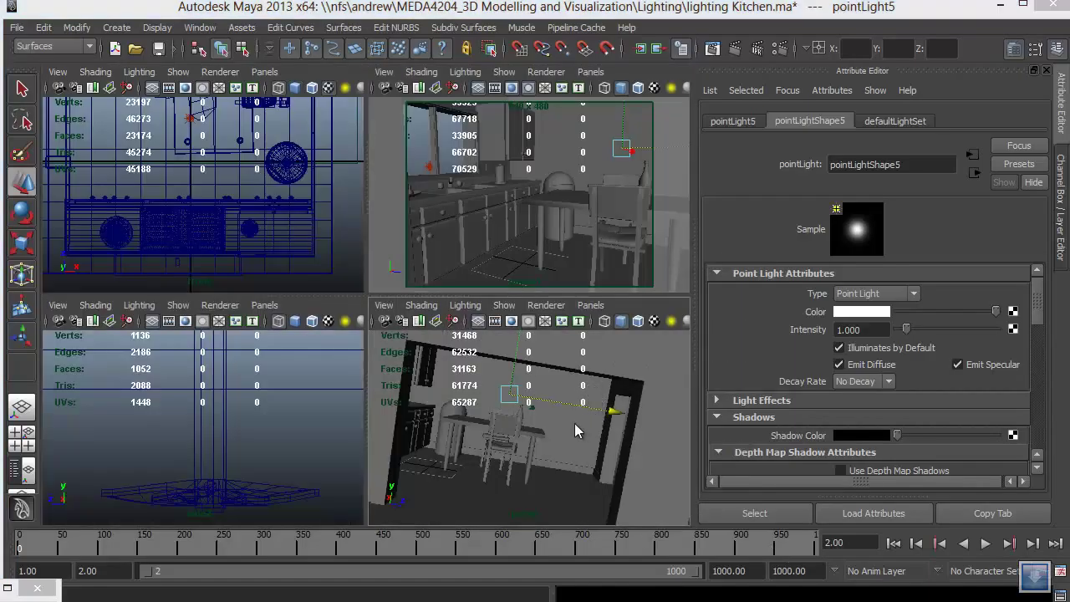
pyautogui.press('space')
pyautogui.keyDown('alt'); pyautogui.moveTo(467, 334); pyautogui.dragTo(397, 364, button='middle'); pyautogui.keyUp('alt')
pyautogui.moveTo(398, 364)
pyautogui.keyDown('alt'); pyautogui.mouseDown()
pyautogui.moveTo(455, 366)
pyautogui.moveTo(417, 361)
pyautogui.mouseUp(); pyautogui.keyUp('alt')
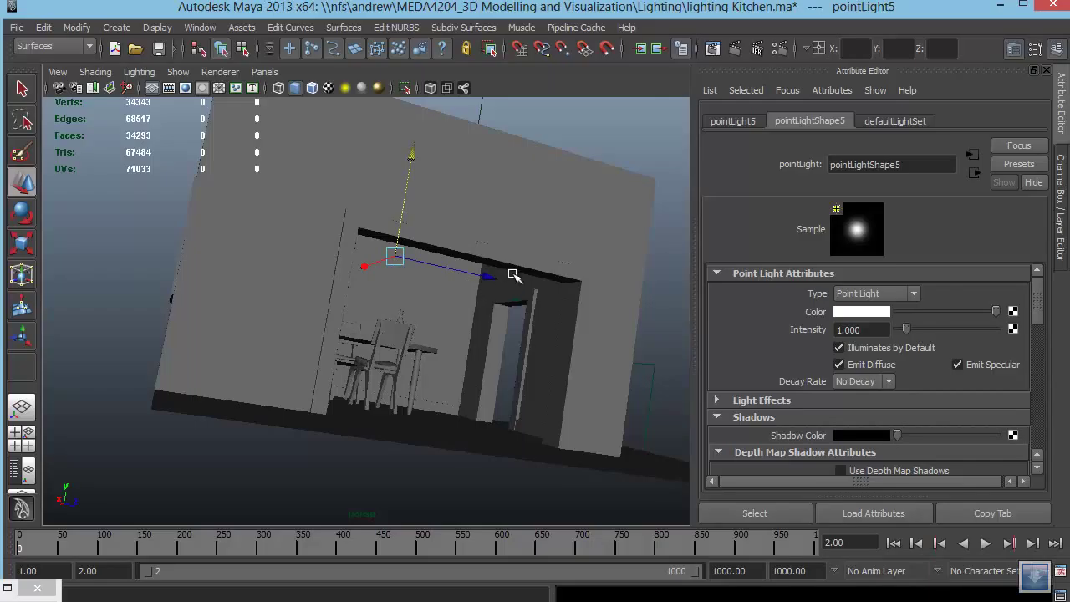
pyautogui.keyDown('alt'); pyautogui.moveTo(510, 279); pyautogui.dragTo(607, 325); pyautogui.keyUp('alt')
pyautogui.press('f')
pyautogui.moveTo(607, 324)
pyautogui.mouseDown(button='middle')
pyautogui.moveTo(585, 318)
pyautogui.moveTo(607, 330)
pyautogui.mouseUp(button='middle')
pyautogui.press('w')
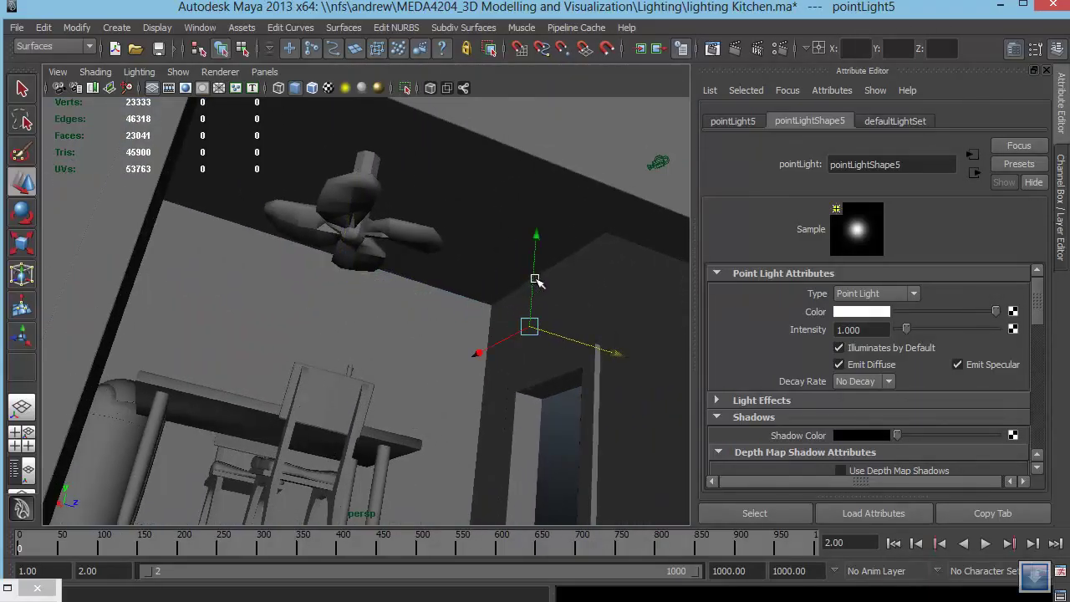
pyautogui.moveTo(536, 277); pyautogui.dragTo(536, 259)
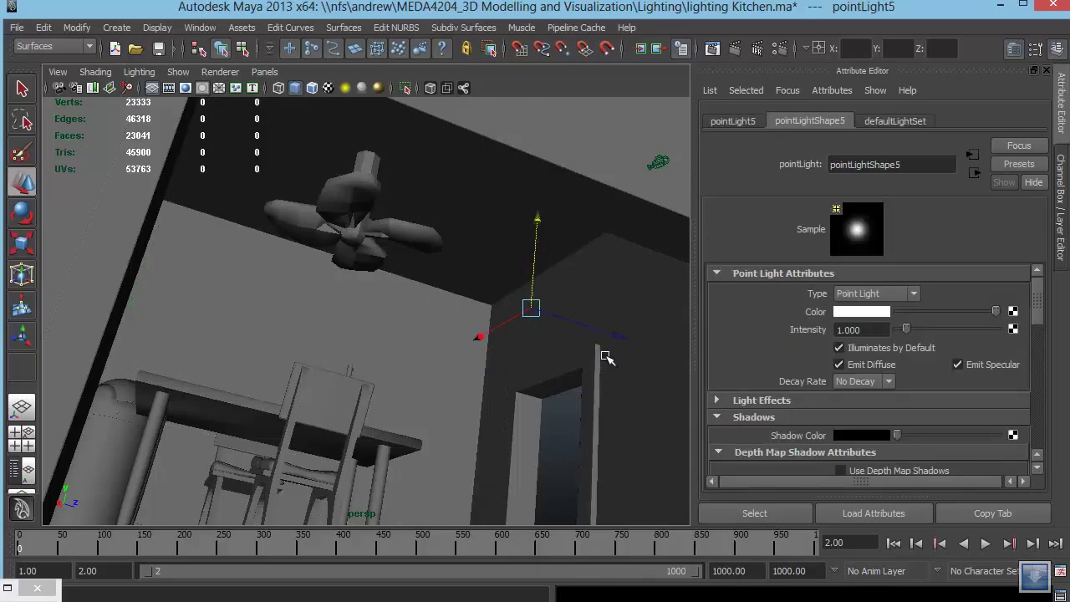
pyautogui.keyDown('alt'); pyautogui.moveTo(596, 363); pyautogui.dragTo(558, 291); pyautogui.keyUp('alt')
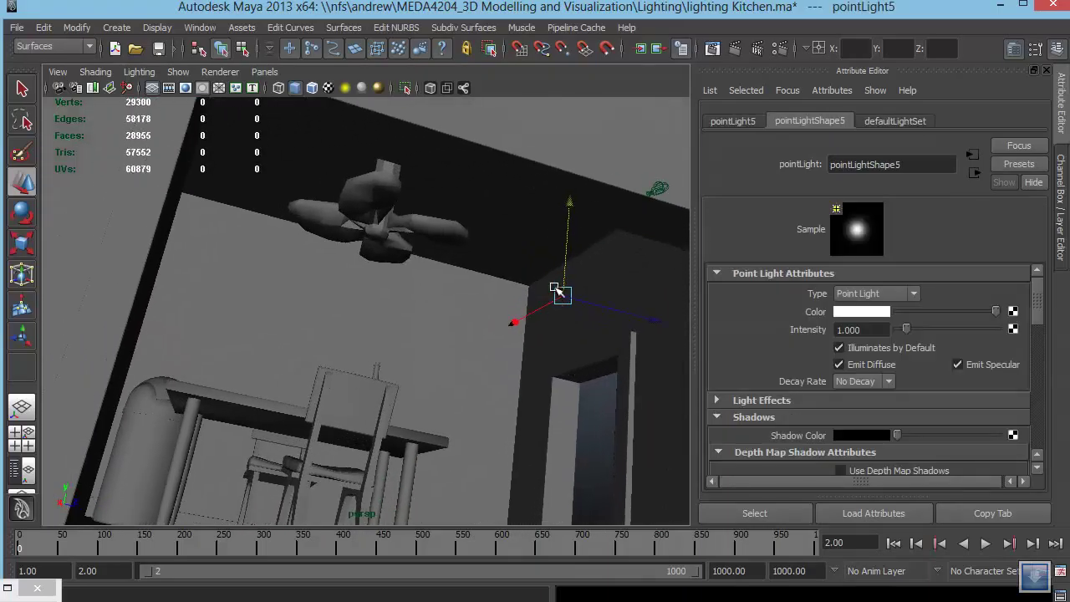
pyautogui.moveTo(565, 248); pyautogui.dragTo(566, 238)
pyautogui.moveTo(627, 316)
pyautogui.keyDown('alt'); pyautogui.mouseDown()
pyautogui.moveTo(566, 363)
pyautogui.moveTo(637, 326)
pyautogui.mouseUp(); pyautogui.keyUp('alt')
pyautogui.keyDown('alt'); pyautogui.moveTo(506, 421); pyautogui.dragTo(535, 418); pyautogui.keyUp('alt')
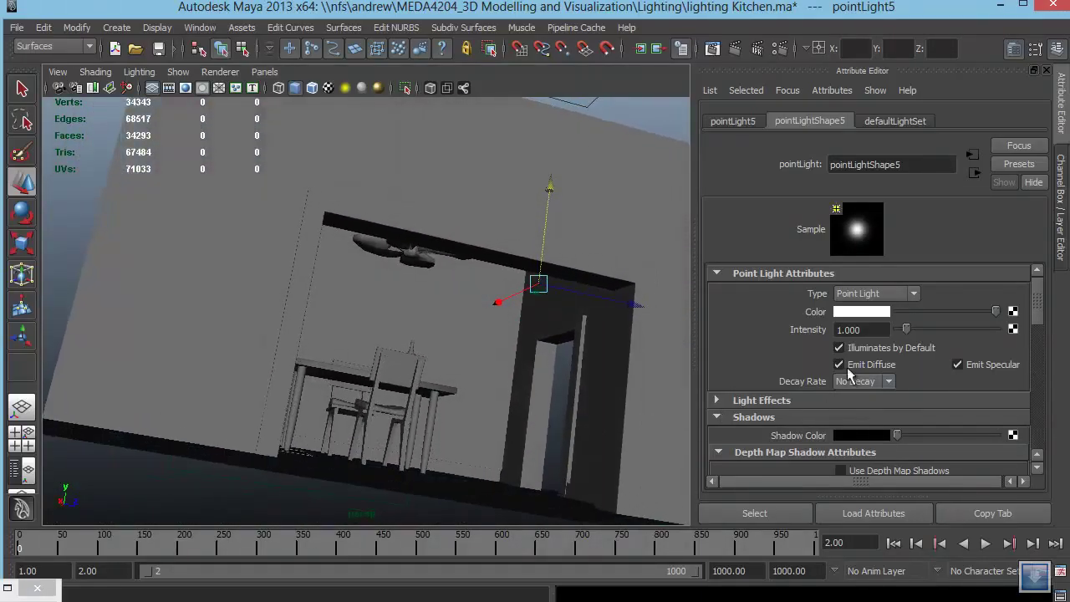
# Set pointLight5's intensity to 0.5 and return to the kitchen camera view
pyautogui.click(880, 328)
pyautogui.write('0.5')
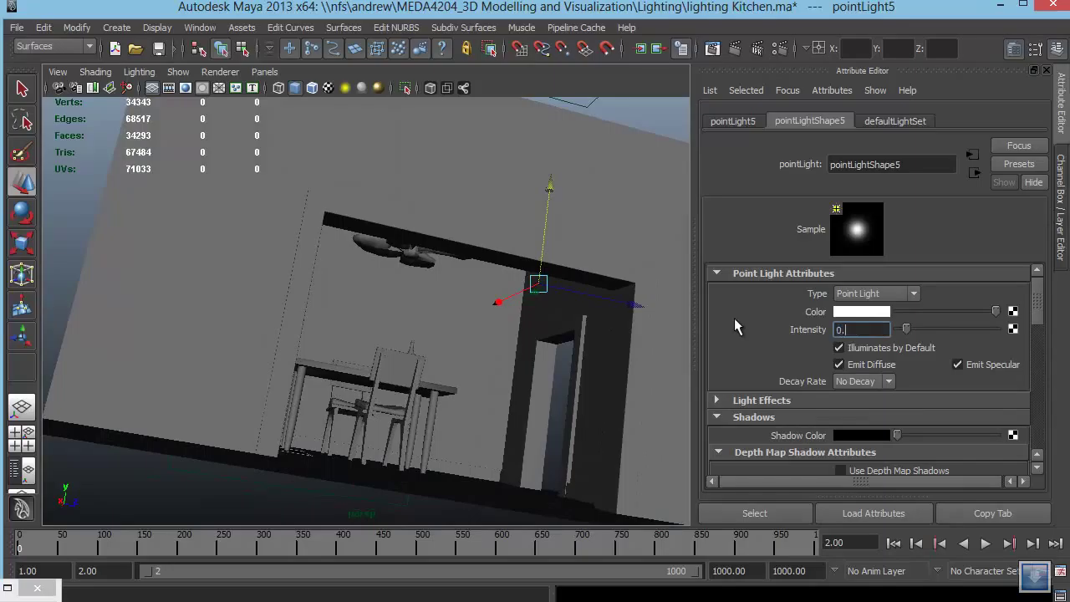
pyautogui.press('Return')
pyautogui.keyDown('alt'); pyautogui.moveTo(453, 406); pyautogui.dragTo(437, 420); pyautogui.keyUp('alt')
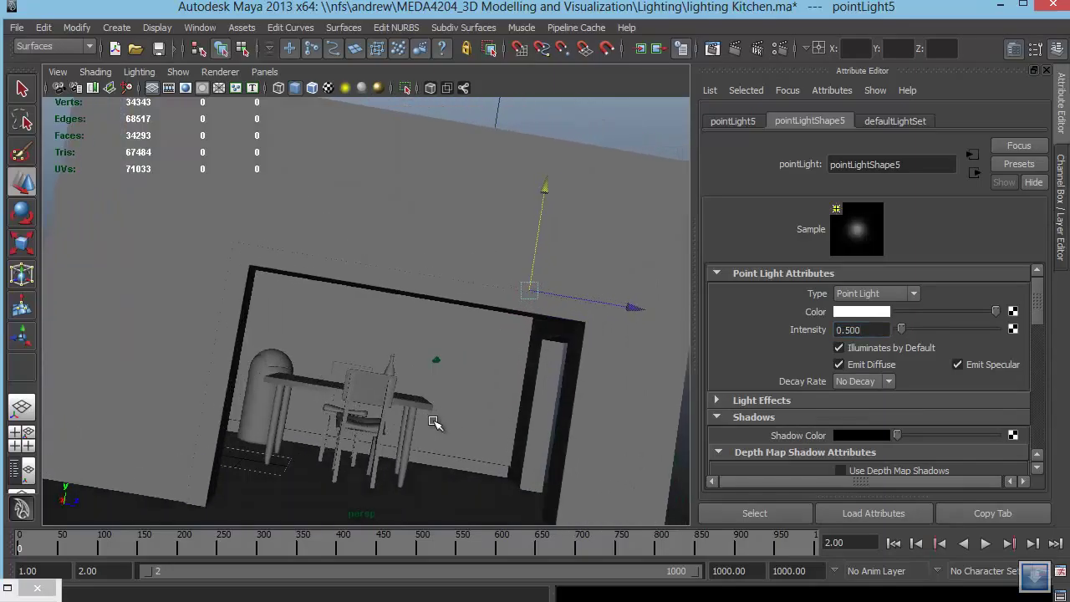
pyautogui.press('space')
pyautogui.press('space')
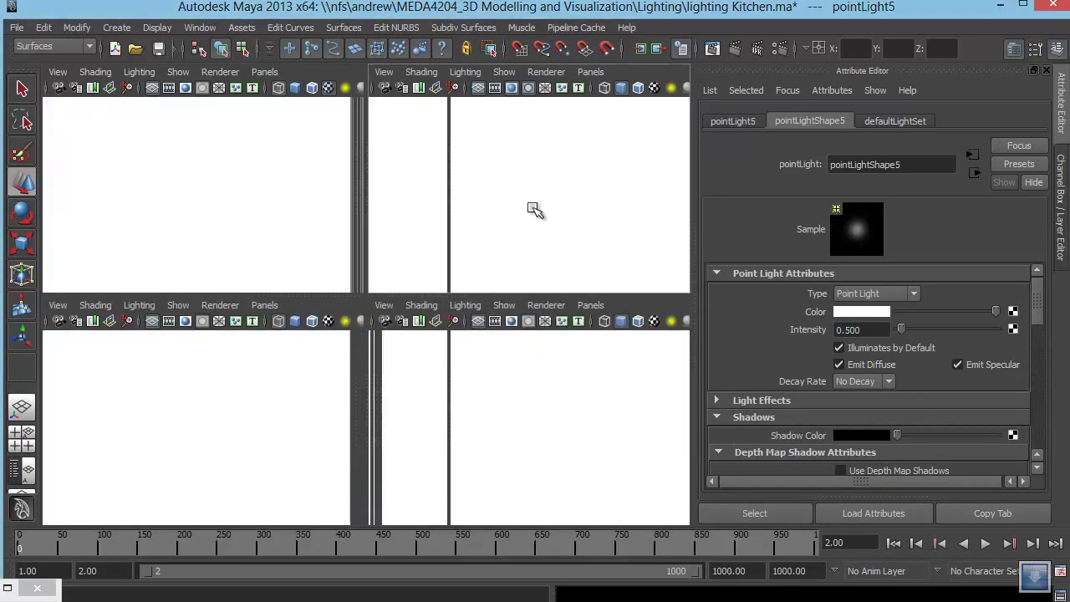
# Render the full kitchen frame with pointLight5 added in Render View
pyautogui.click(710, 50)
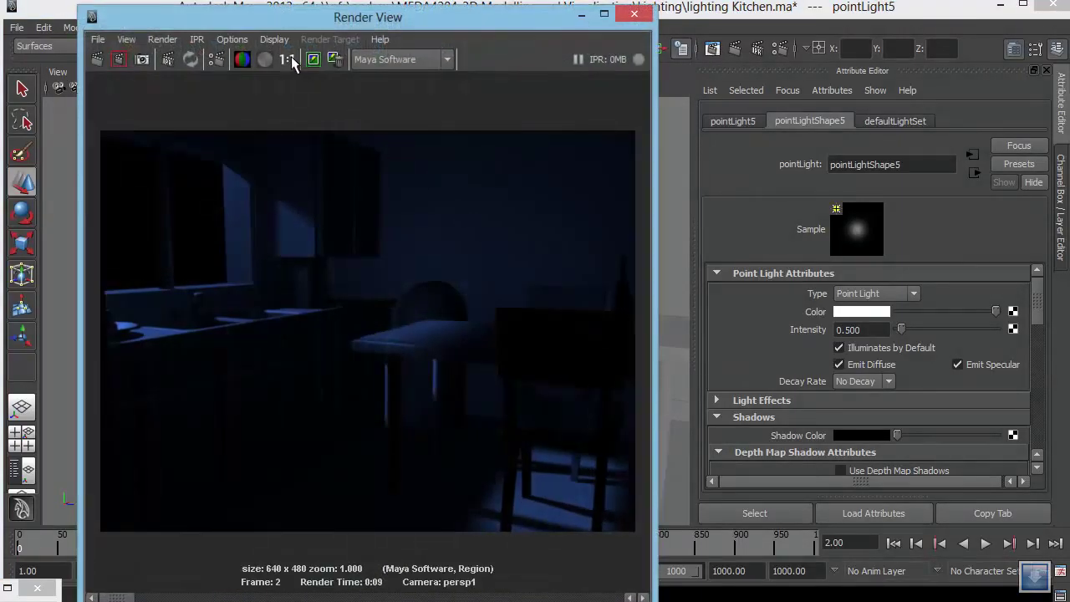
pyautogui.click(97, 60)
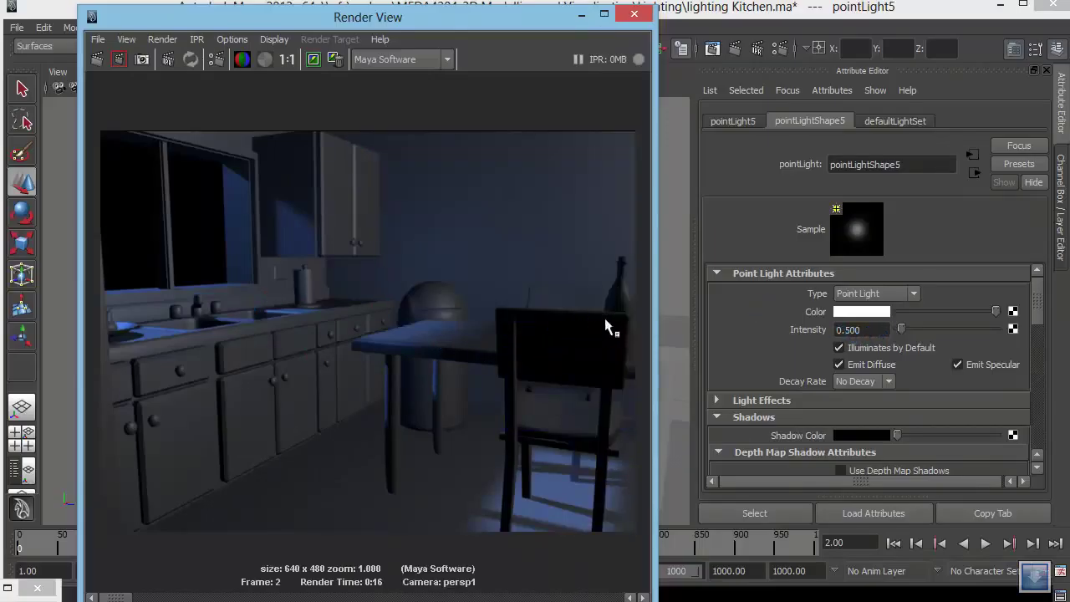
pyautogui.click(874, 330)
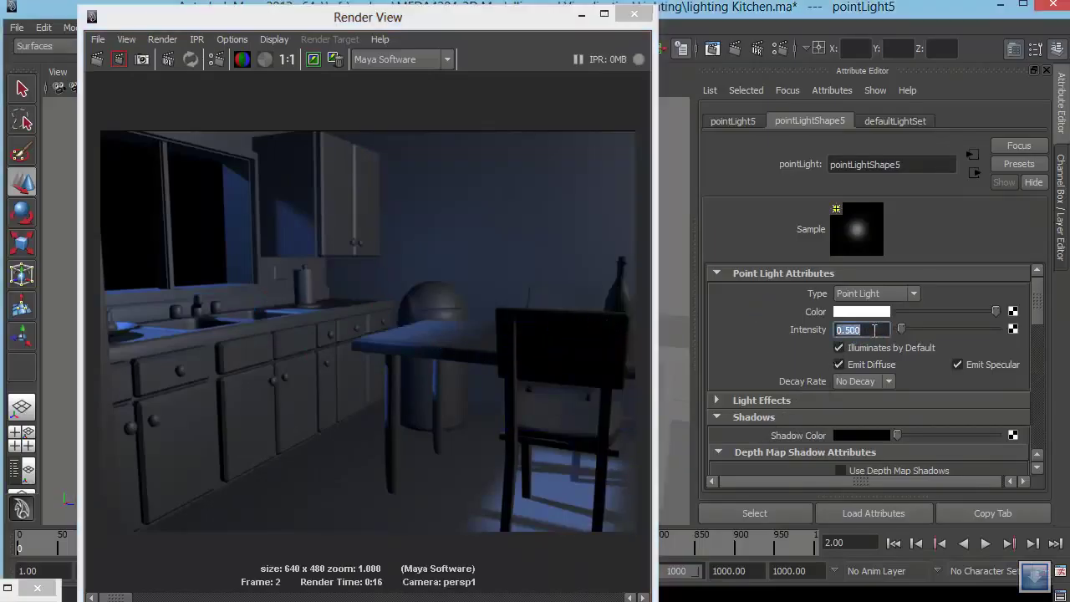
# Turn on Use Ray Trace Shadows for pointLight5 and edit its Light Radius
pyautogui.scroll(-2, 782, 388)
pyautogui.scroll(-10, 787, 384)
pyautogui.click(874, 340)
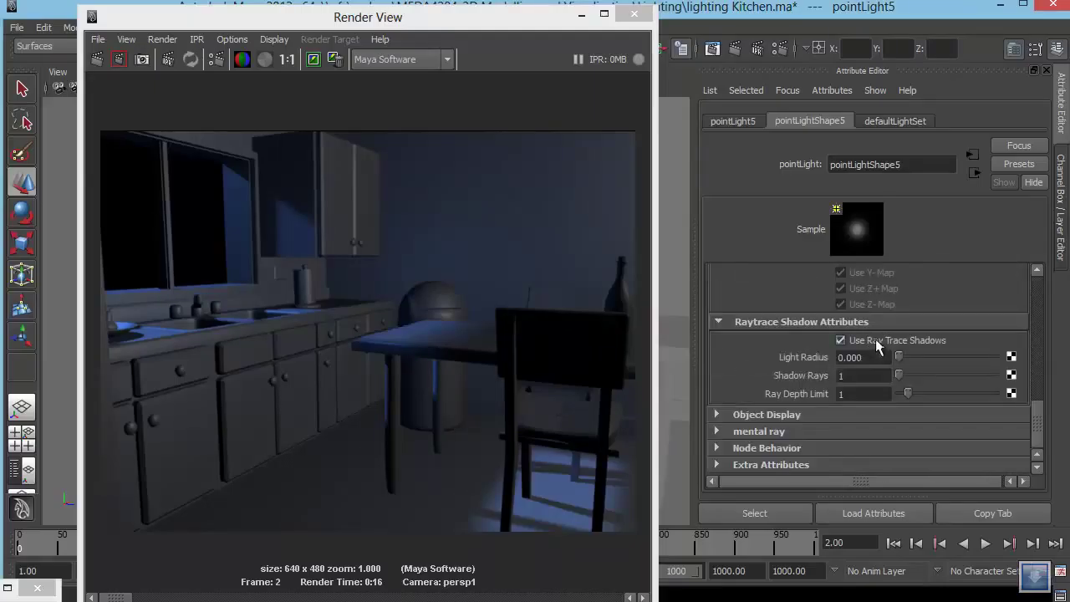
pyautogui.click(849, 357)
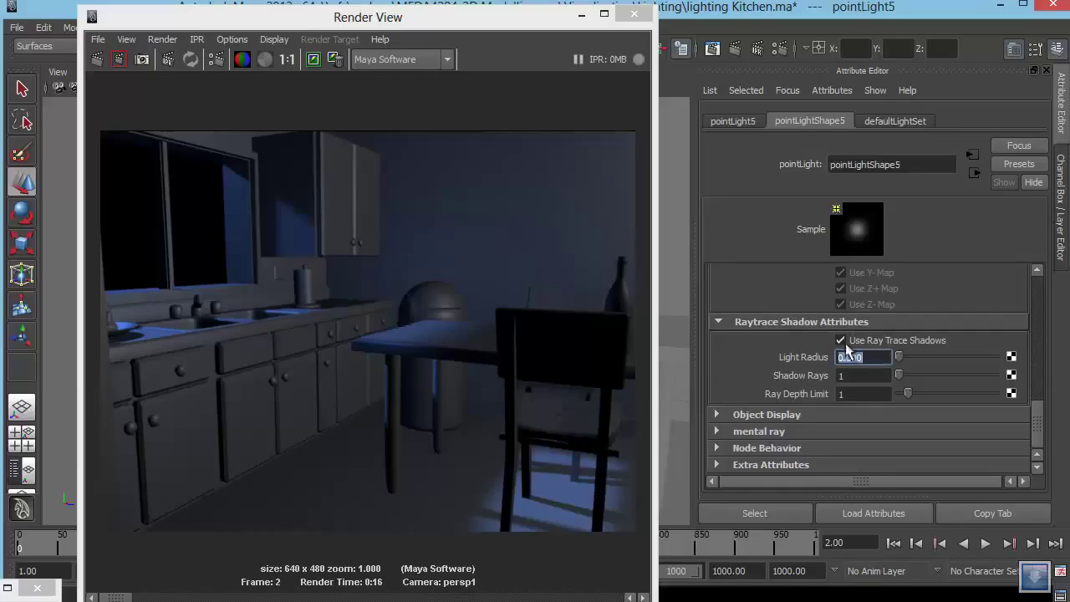
pyautogui.scroll(10, 775, 287)
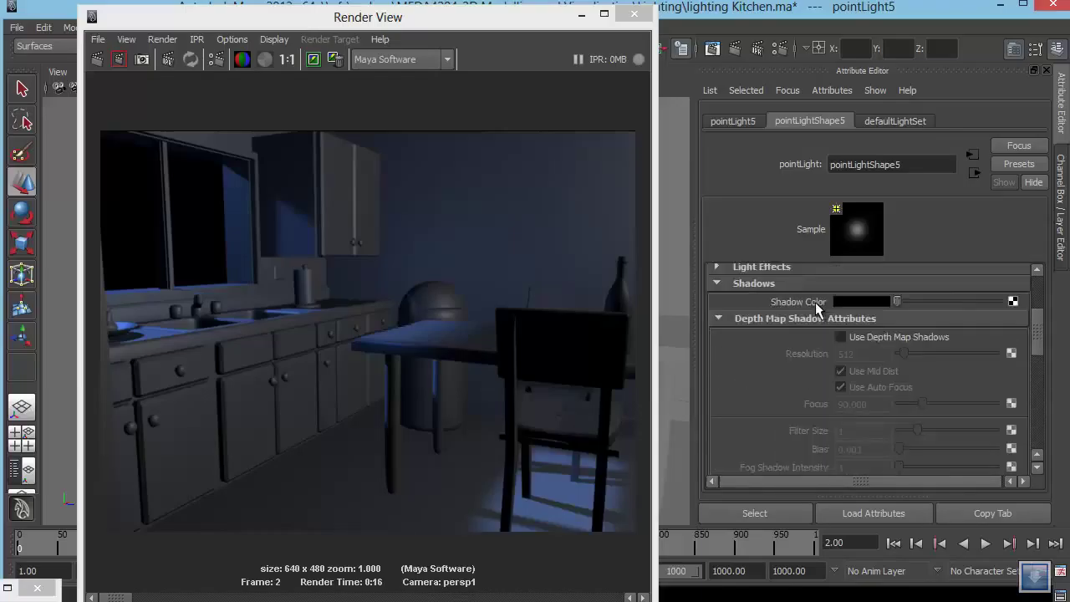
pyautogui.scroll(3, 815, 302)
pyautogui.click(867, 331)
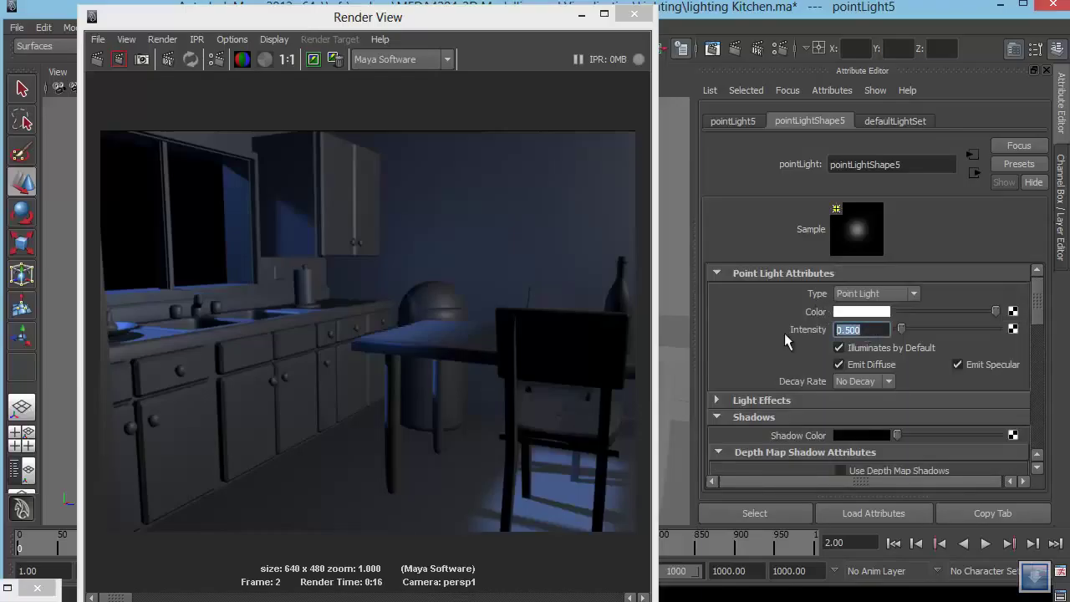
# Colour pointLight5 pale yellow, saturation lowered to about 0.40, and re-render the kitchen
pyautogui.click(864, 312)
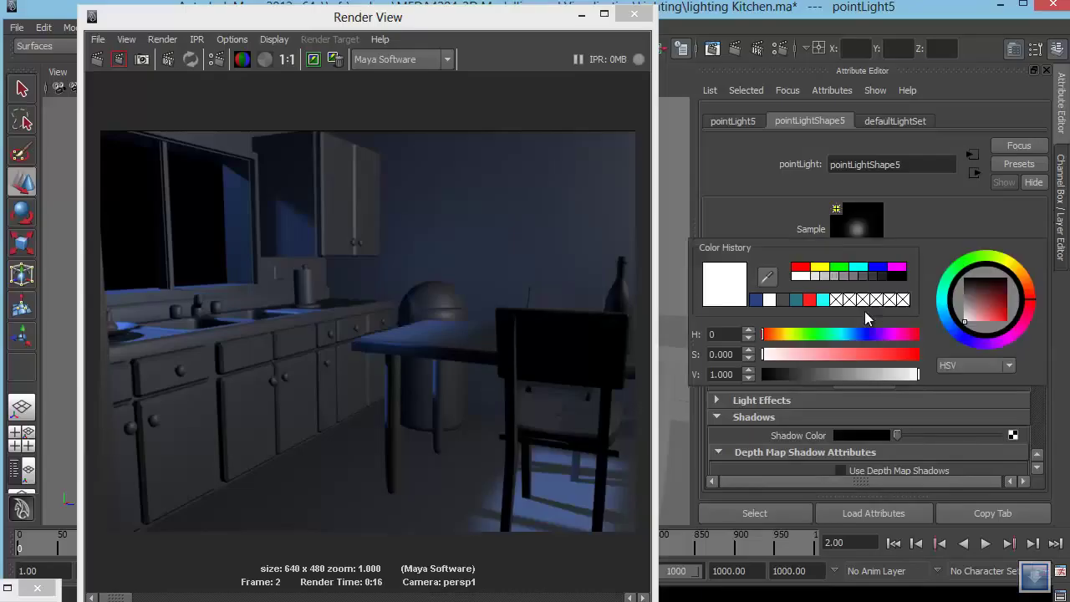
pyautogui.click(820, 266)
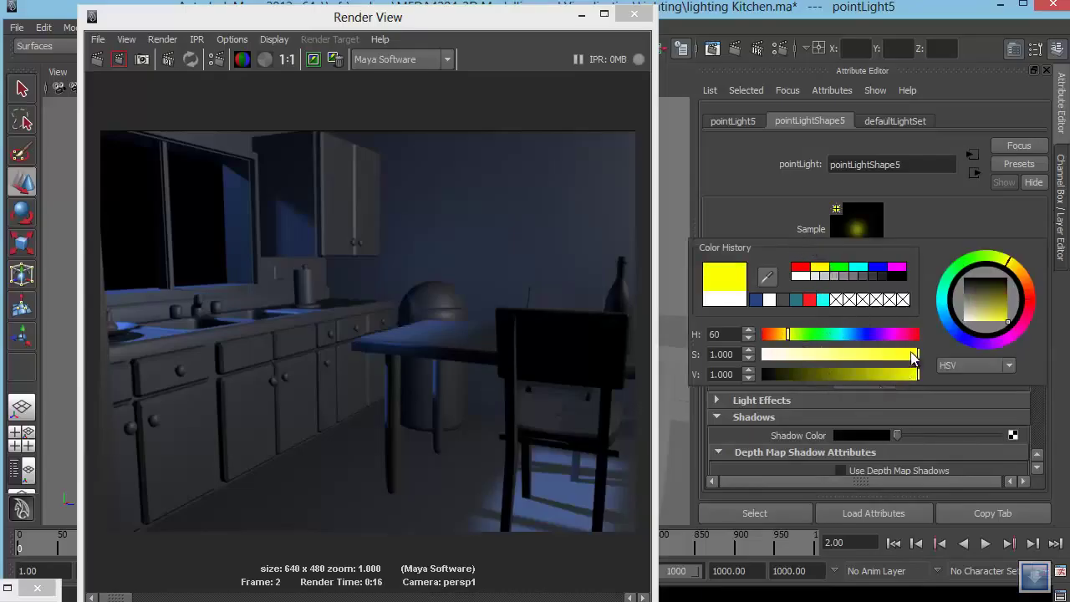
pyautogui.moveTo(917, 354); pyautogui.dragTo(853, 354)
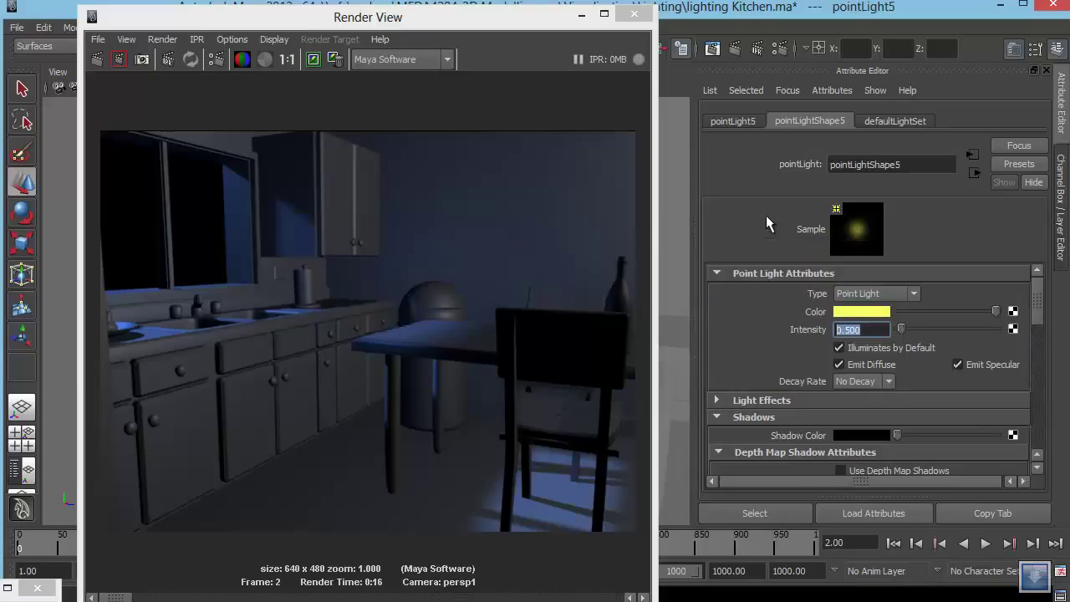
pyautogui.click(119, 59)
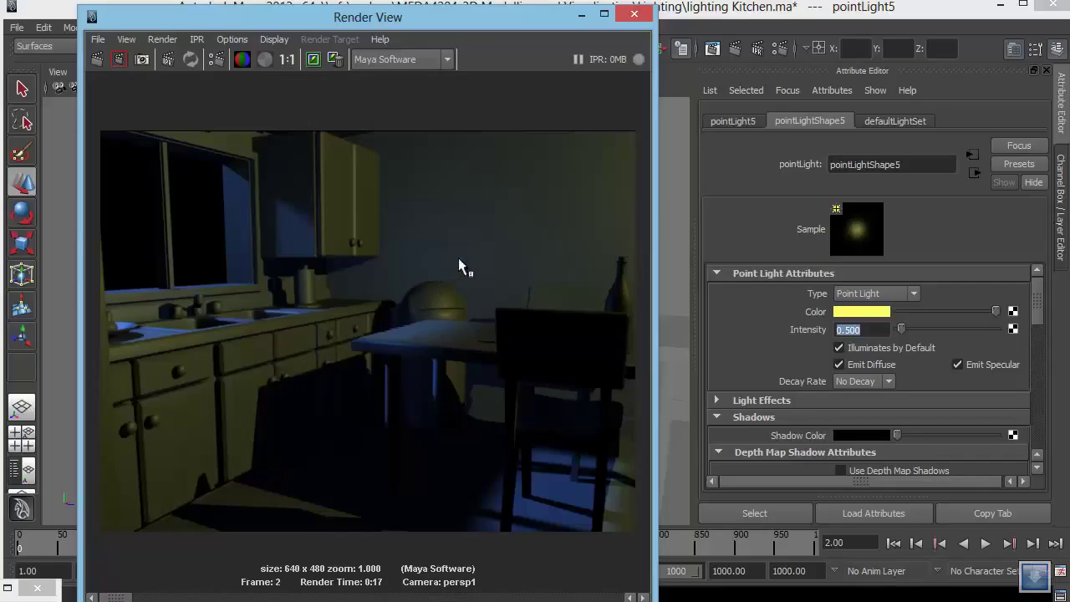
# Lower the yellow's saturation slightly further and re-render the kitchen
pyautogui.click(865, 311)
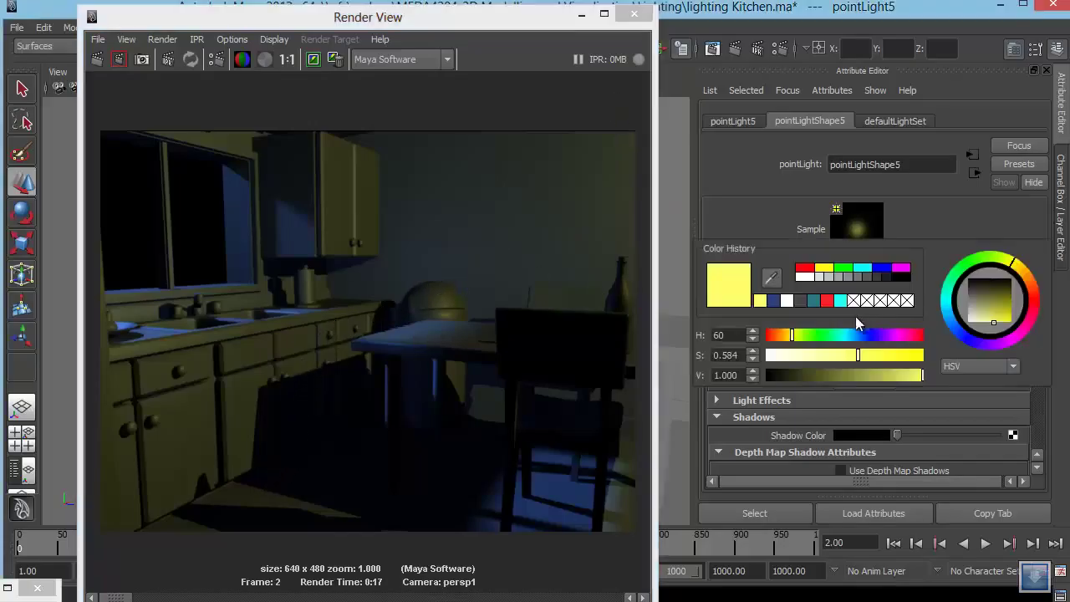
pyautogui.click(836, 355)
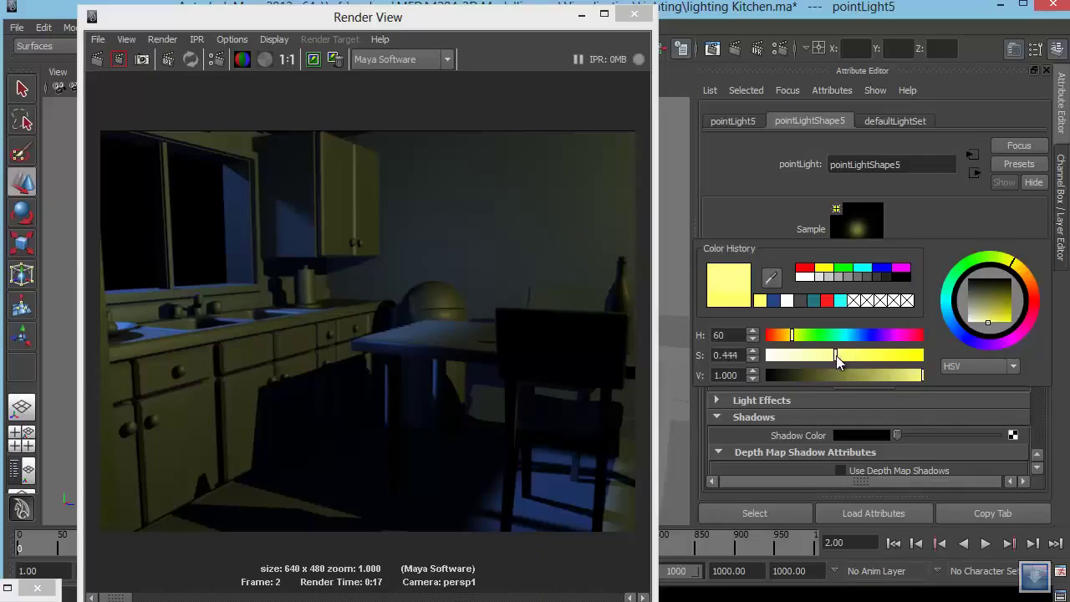
pyautogui.moveTo(836, 355); pyautogui.dragTo(830, 356)
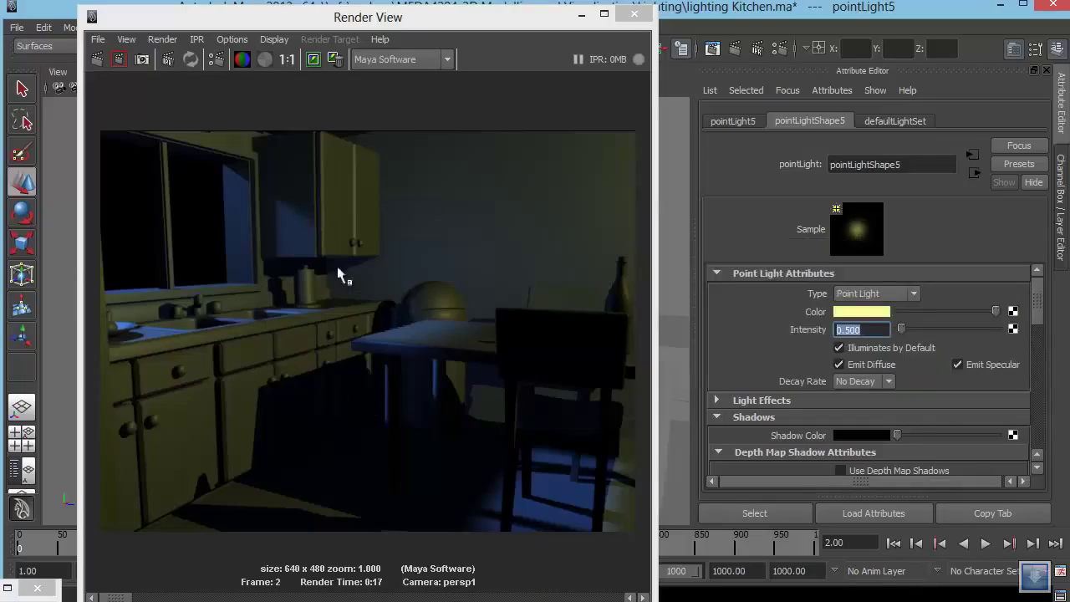
pyautogui.click(98, 60)
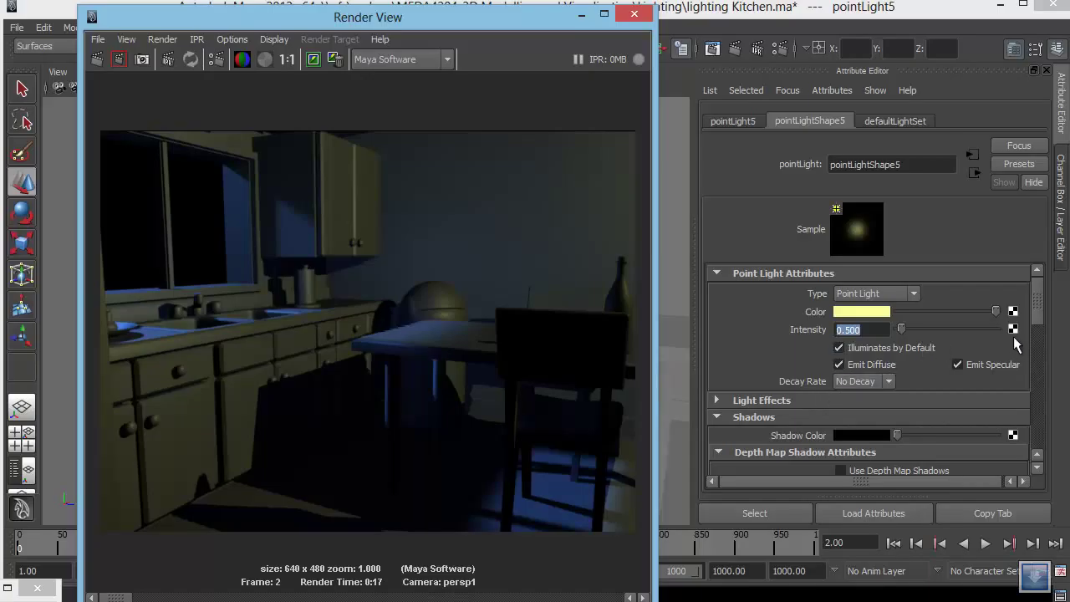
# Set pointLight5's Light Radius to 5 and test-render a small region on the lower cabinets
pyautogui.moveTo(1038, 310); pyautogui.dragTo(1041, 431)
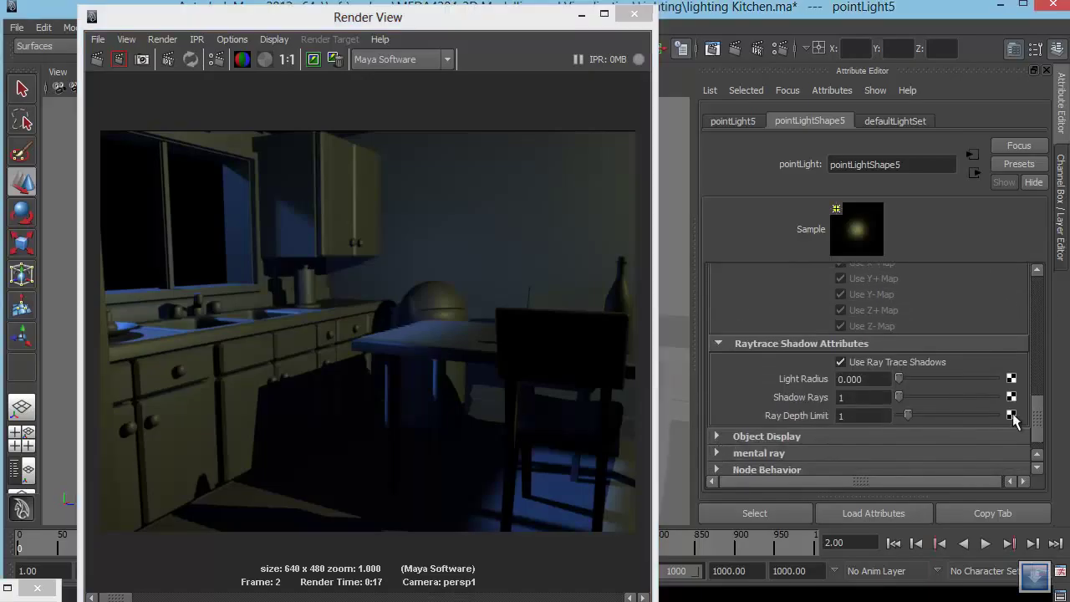
pyautogui.click(861, 379)
pyautogui.hotkey('ctrl', 'a')
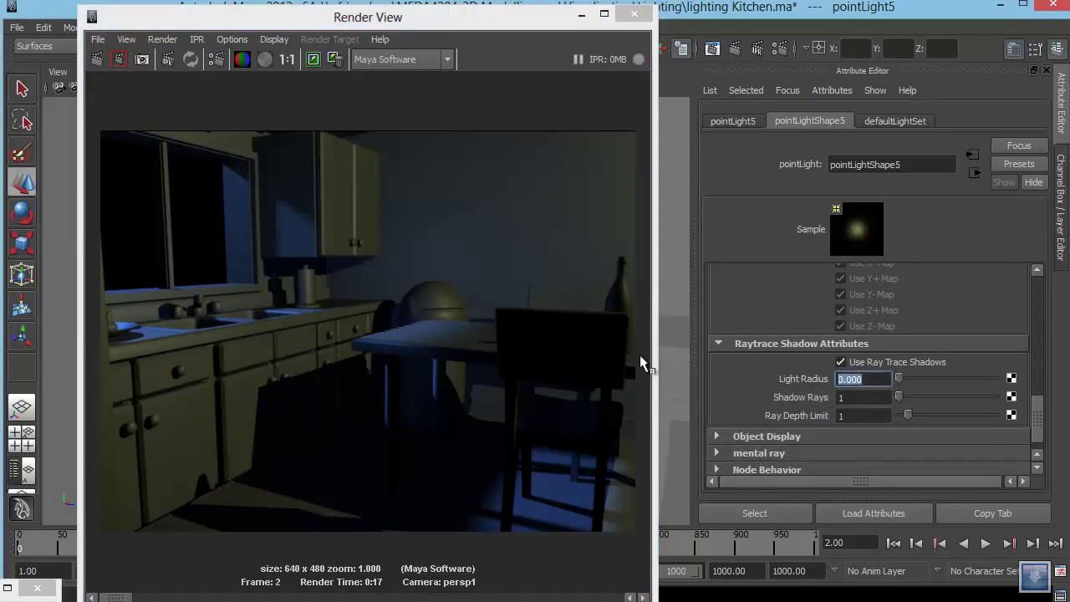
pyautogui.write('5')
pyautogui.press('Return')
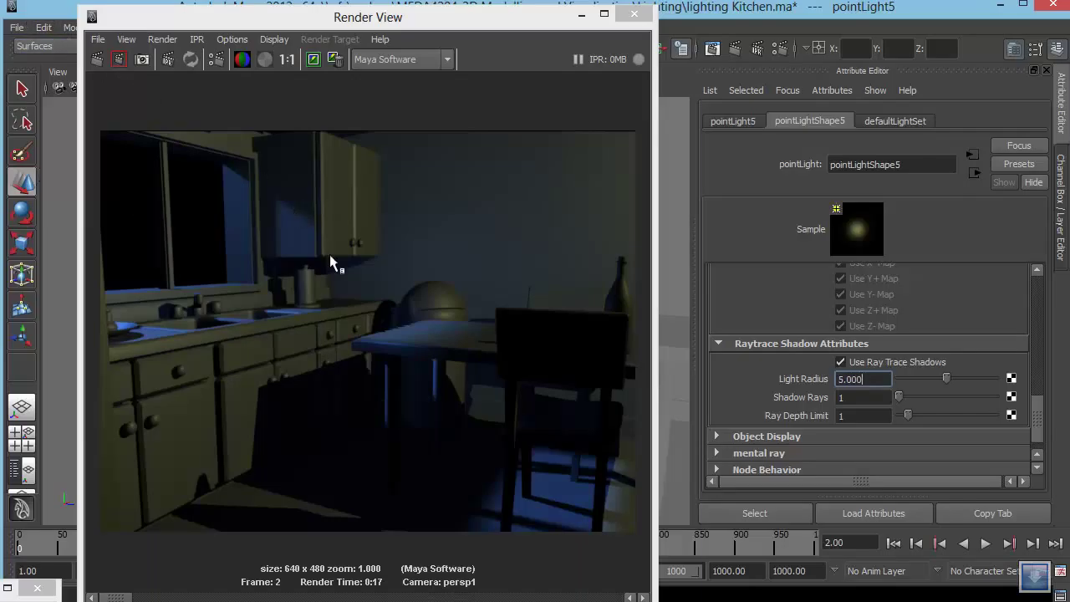
pyautogui.moveTo(221, 357); pyautogui.dragTo(286, 427)
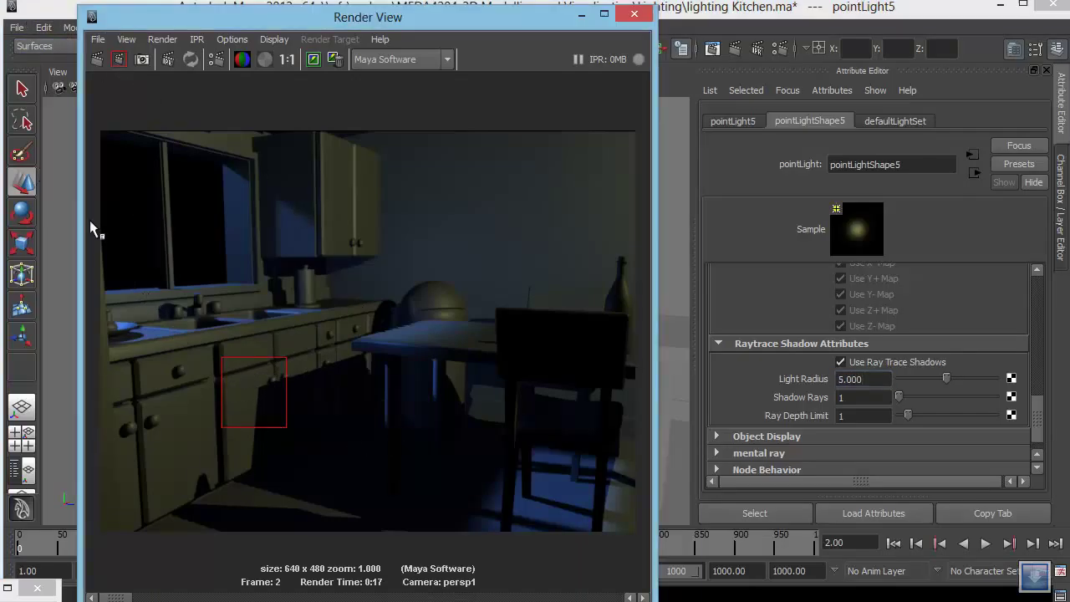
pyautogui.click(117, 58)
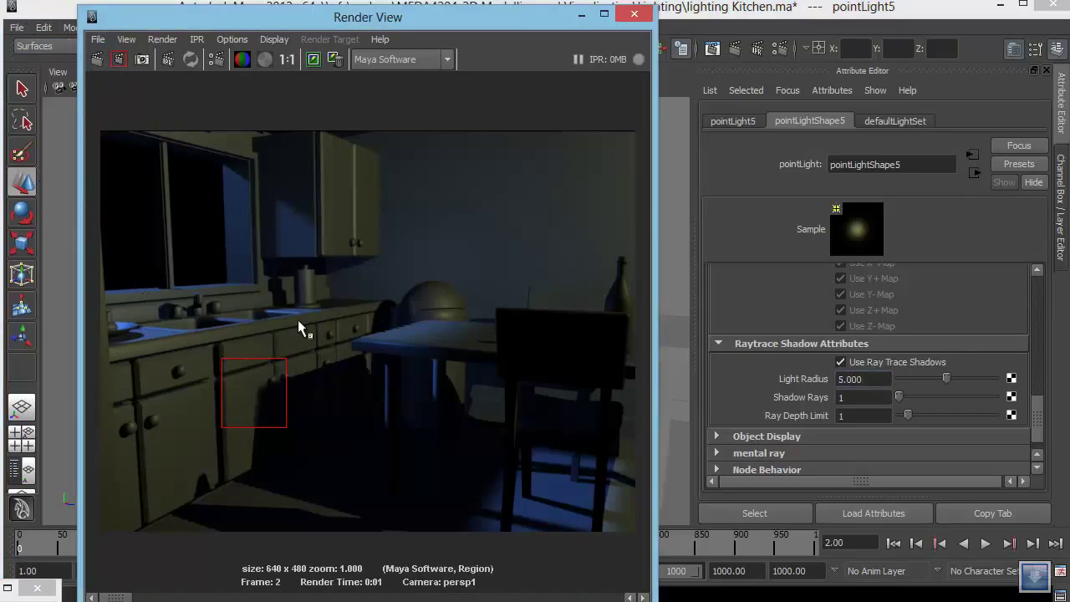
# Set Shadow Rays to 15, then re-render the test area and the full kitchen image
pyautogui.click(872, 398)
pyautogui.write('10')
pyautogui.press('BackSpace')
pyautogui.write('5')
pyautogui.press('Return')
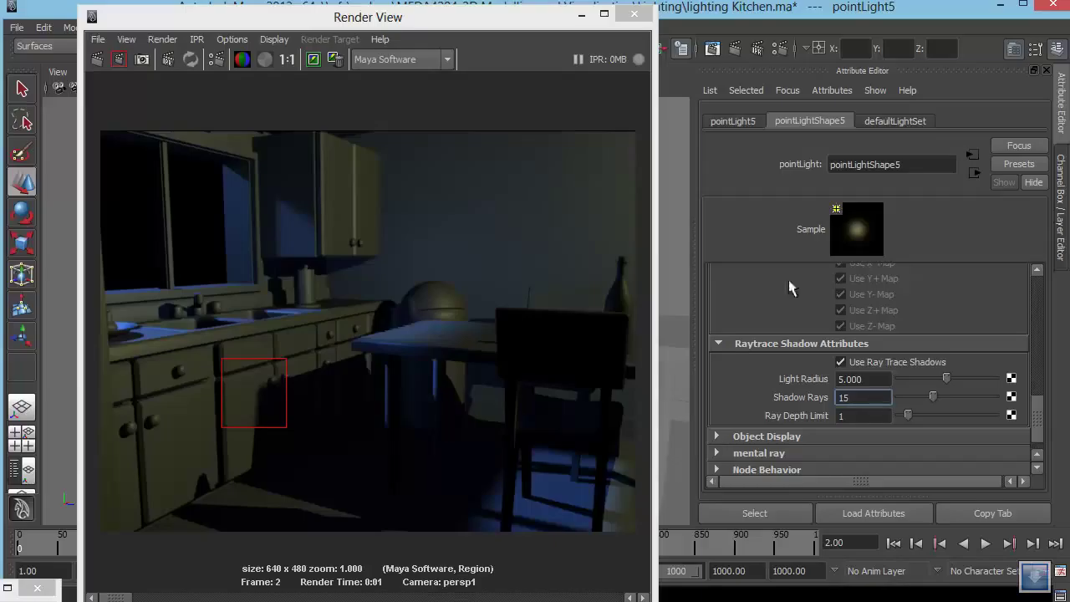
pyautogui.click(120, 60)
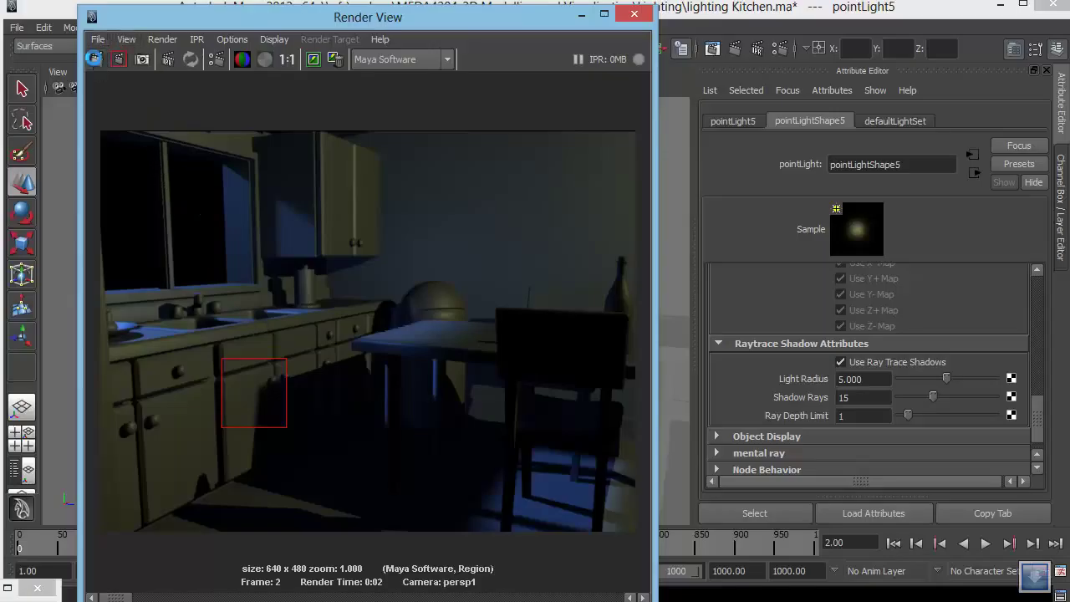
pyautogui.click(94, 58)
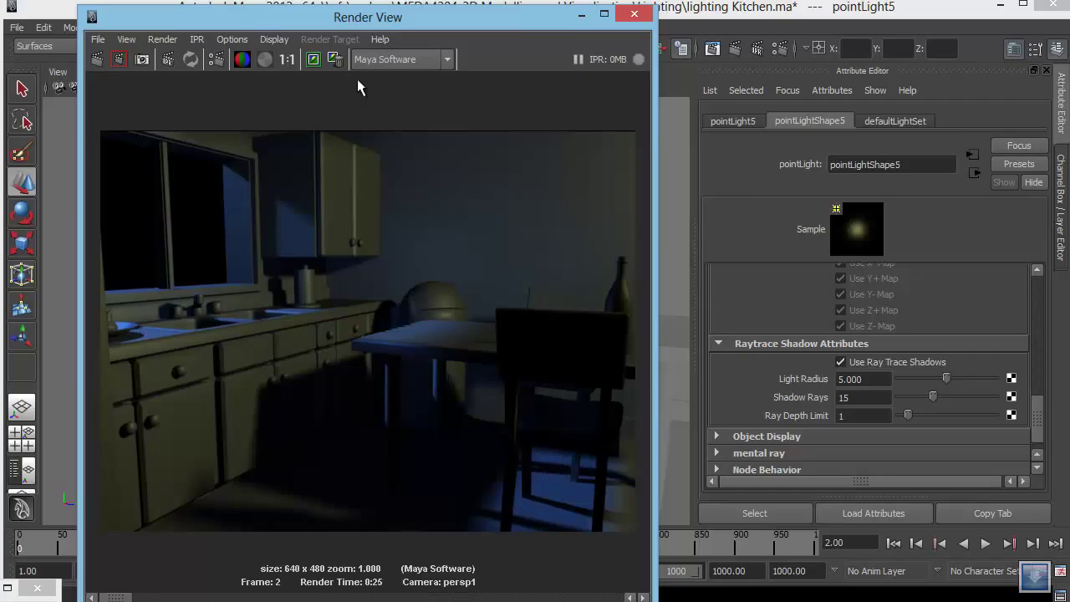
pyautogui.moveTo(439, 23); pyautogui.dragTo(621, 98)
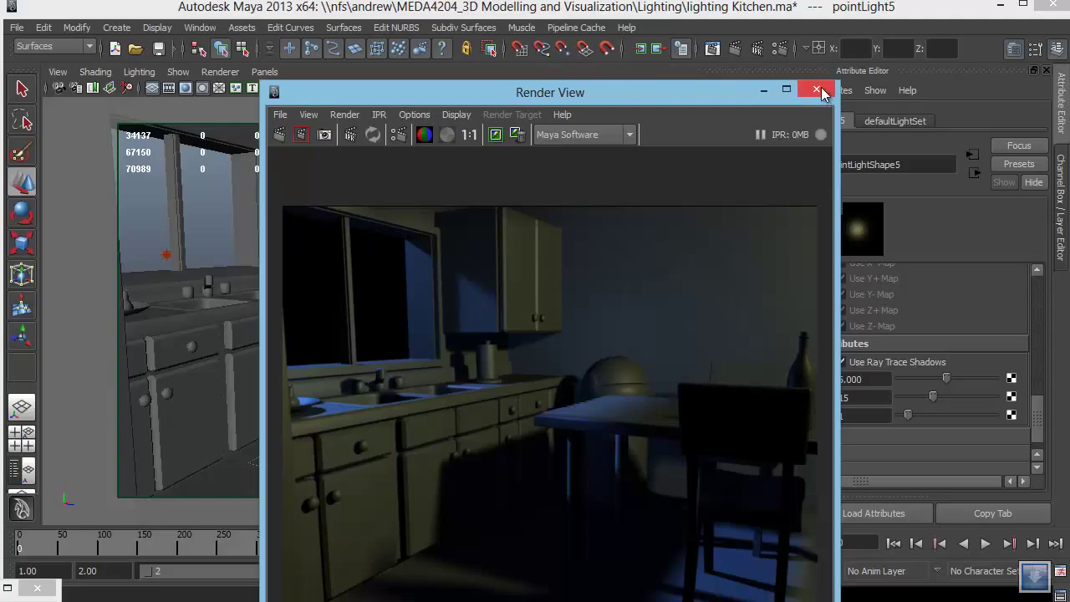
# Select spotLight1 in the Outliner and lower its Intensity from 3 to 1.5
pyautogui.click(816, 89)
pyautogui.click(241, 27)
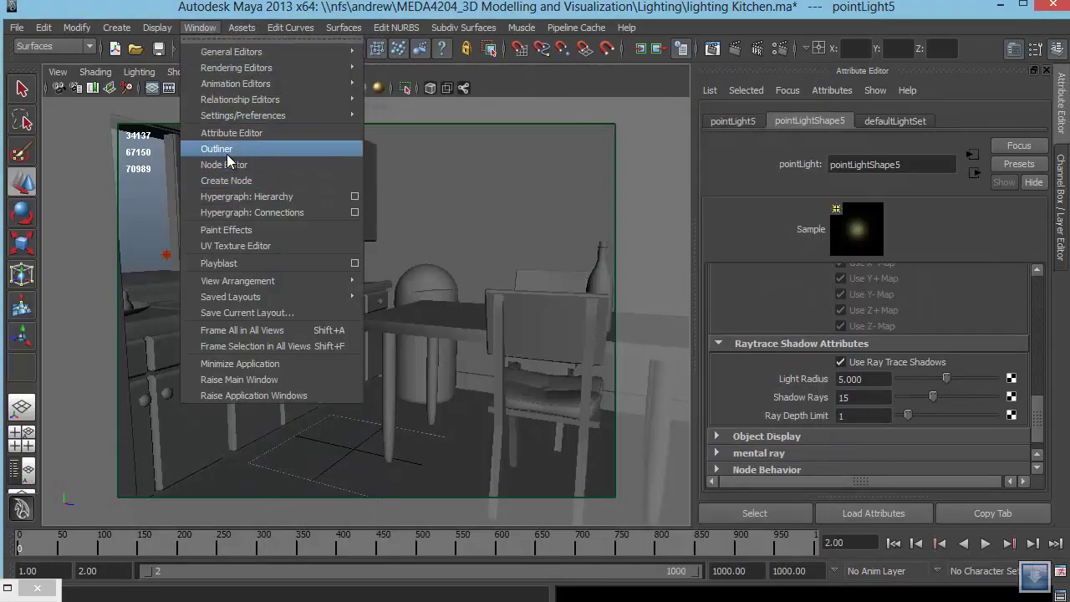
pyautogui.click(219, 149)
pyautogui.click(627, 432)
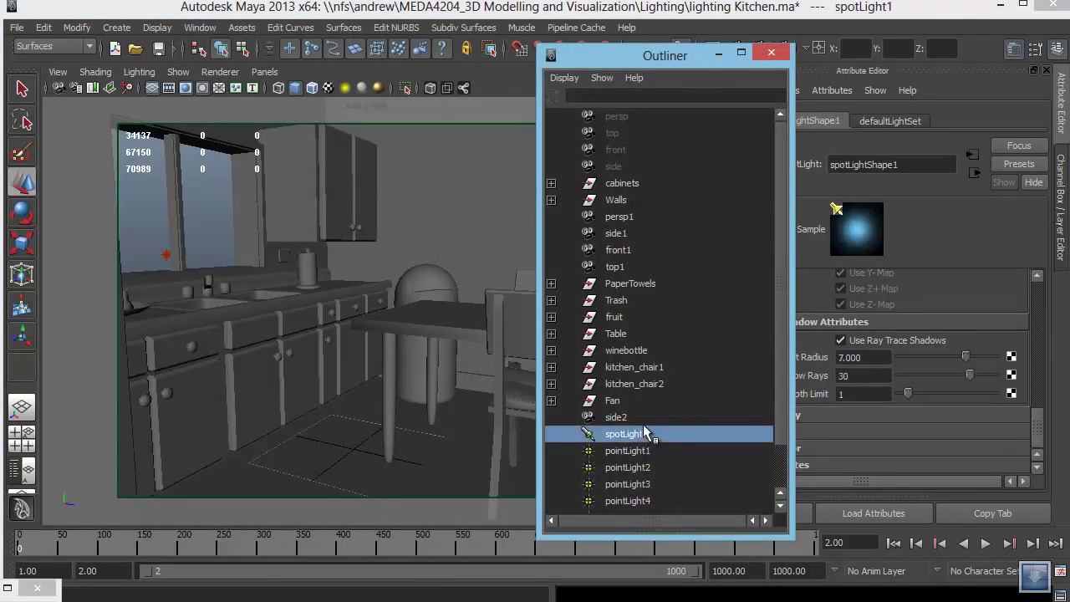
pyautogui.scroll(4, 952, 329)
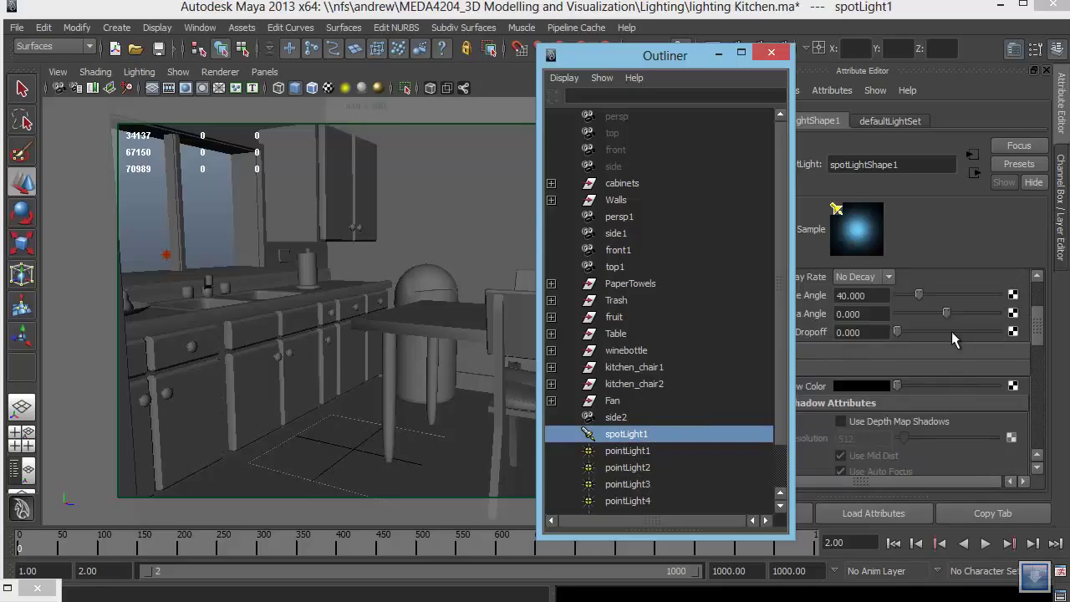
pyautogui.scroll(3, 877, 313)
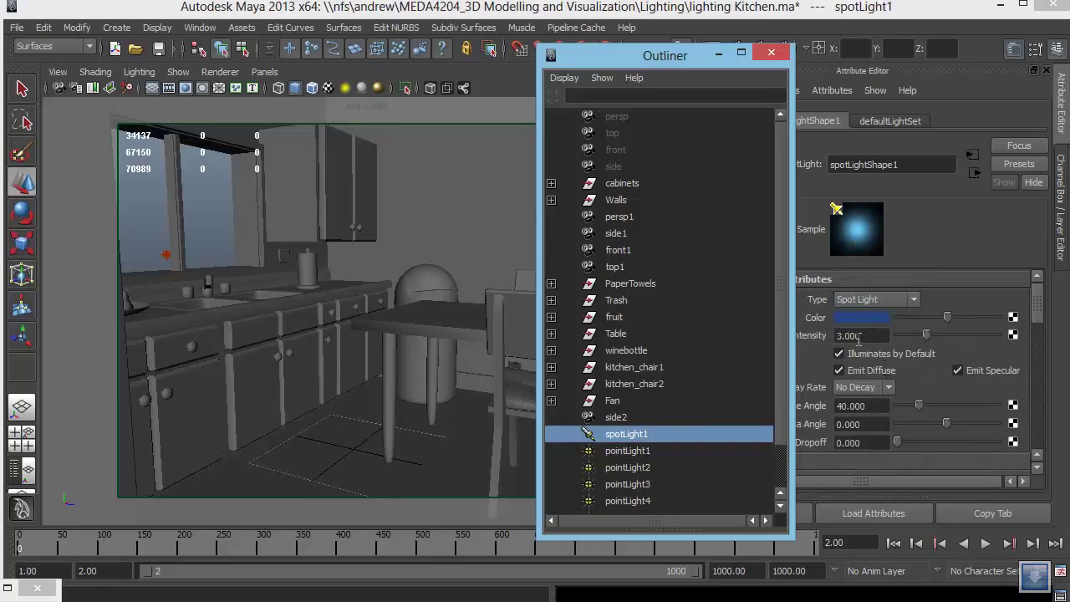
pyautogui.click(872, 335)
pyautogui.write('1.5')
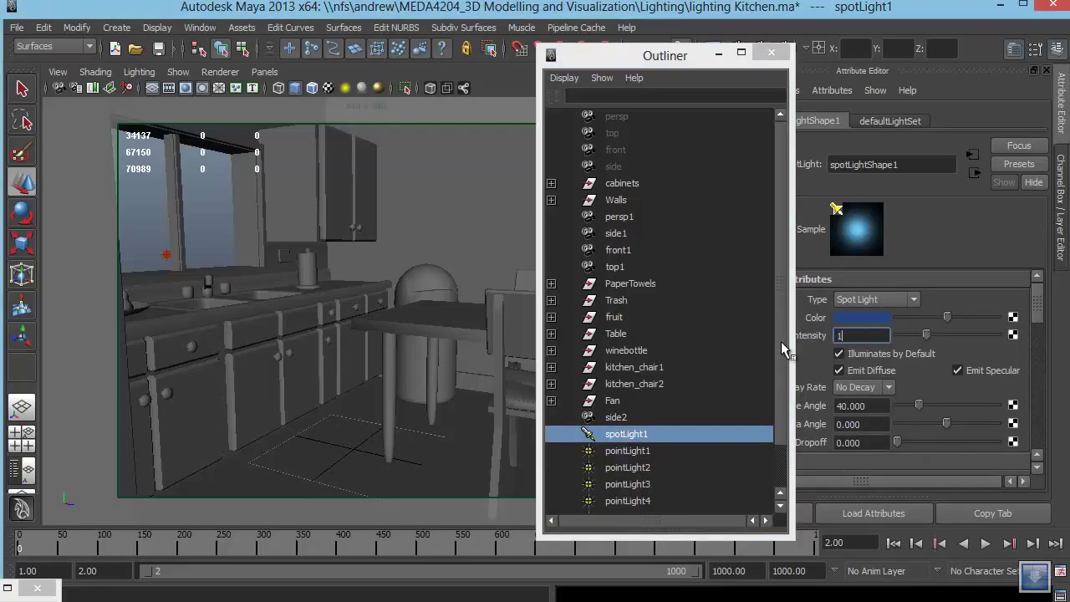
pyautogui.press('Return')
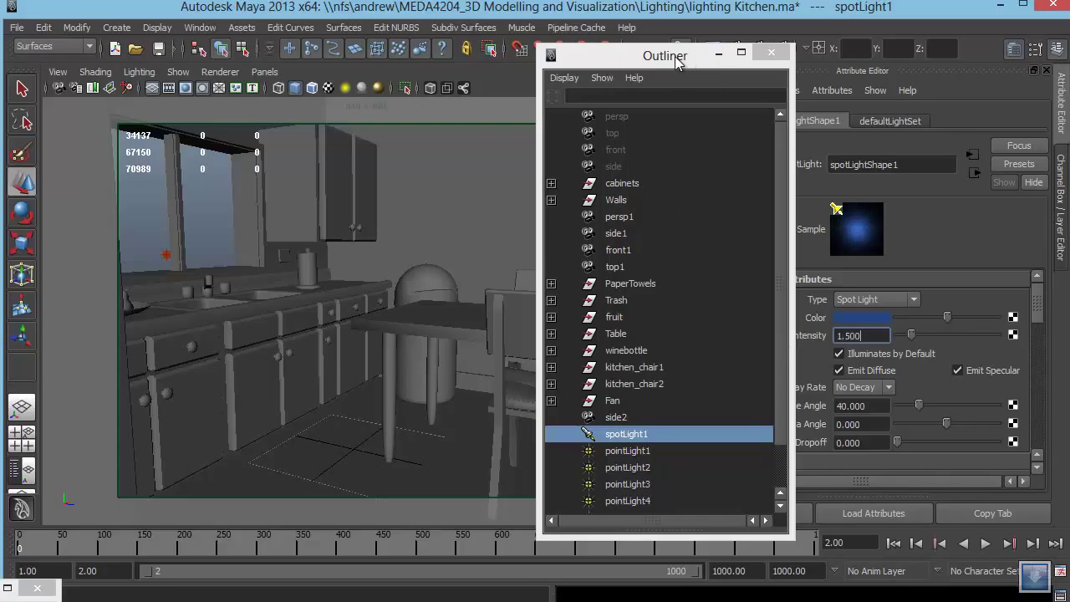
pyautogui.moveTo(678, 56); pyautogui.dragTo(647, 78)
pyautogui.click(640, 47)
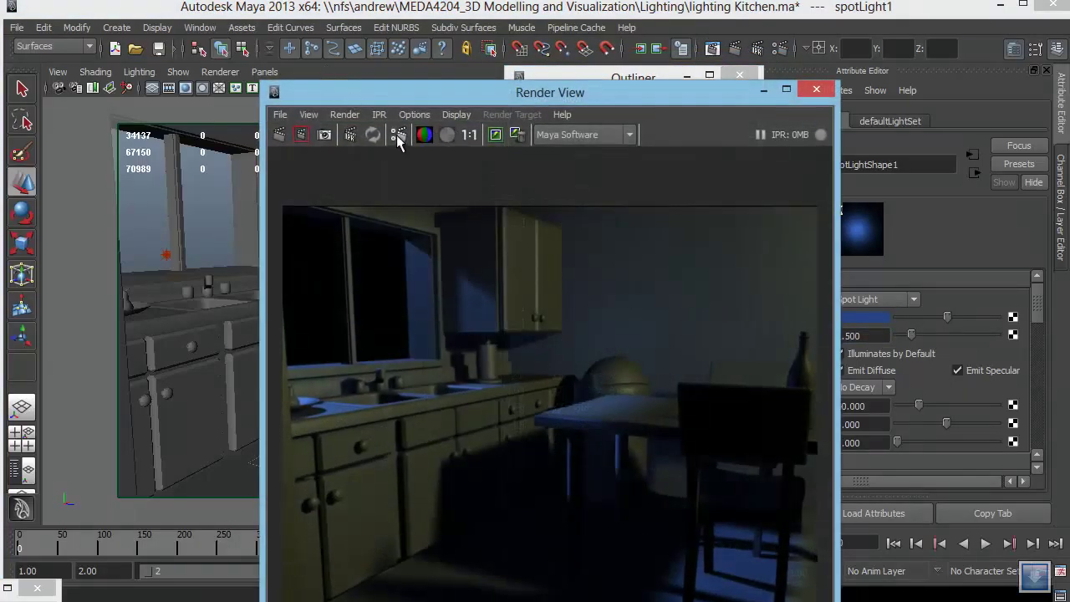
# Redo the kitchen render with the dimmed spotLight1 and compare it with the earlier brighter render
pyautogui.moveTo(501, 98); pyautogui.dragTo(448, 7)
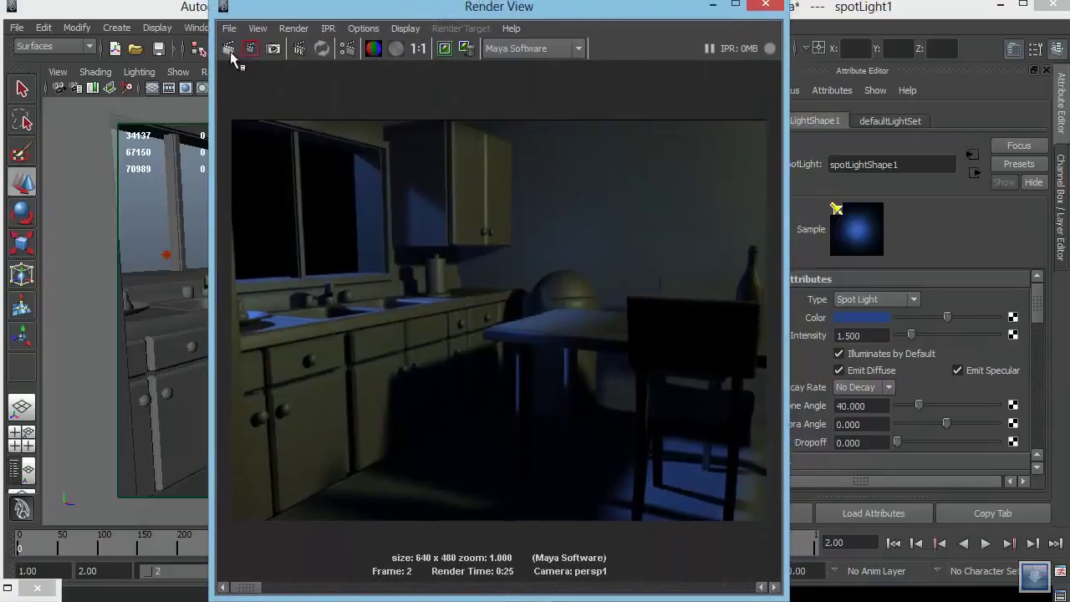
pyautogui.click(229, 50)
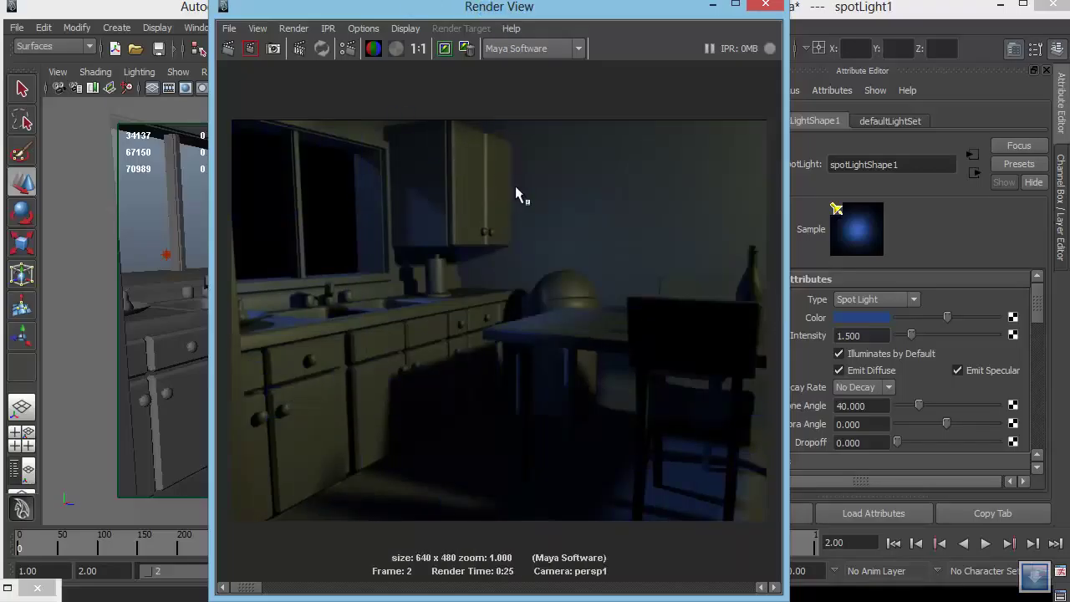
pyautogui.moveTo(249, 587); pyautogui.dragTo(282, 589)
pyautogui.moveTo(619, 6); pyautogui.dragTo(594, 19)
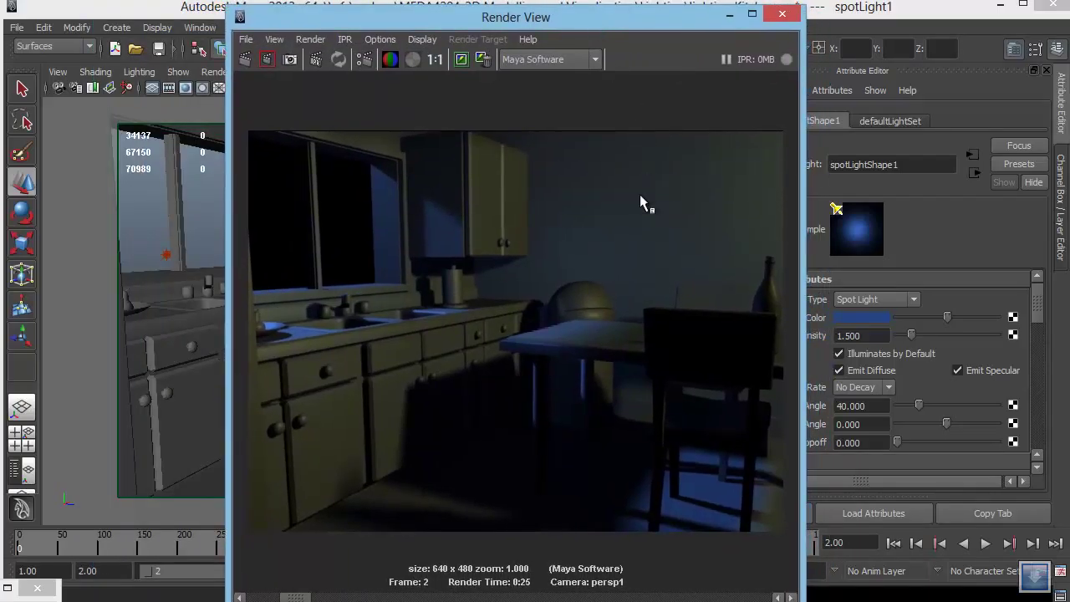